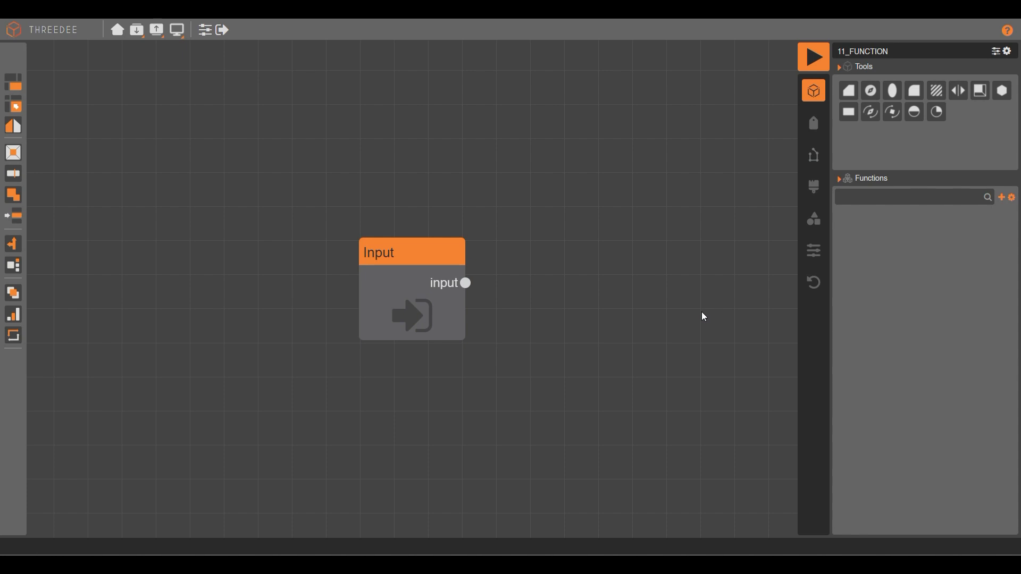
- Define the Input node's shape as a compass drawing with width 2 and height 1.5, and save it
{"action": "double_click", "coordinate": [403, 256]}
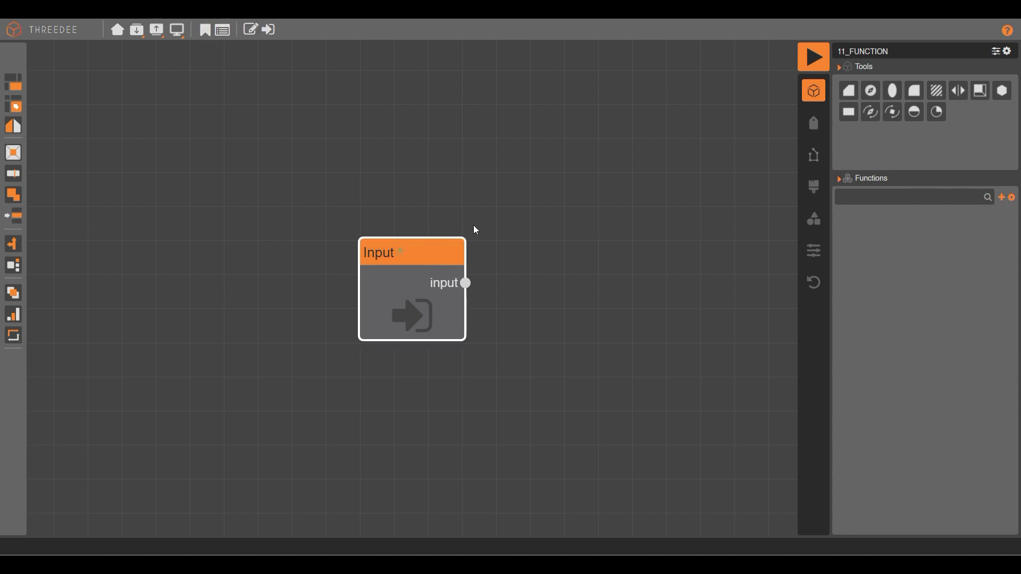
{"action": "left_click", "coordinate": [206, 31]}
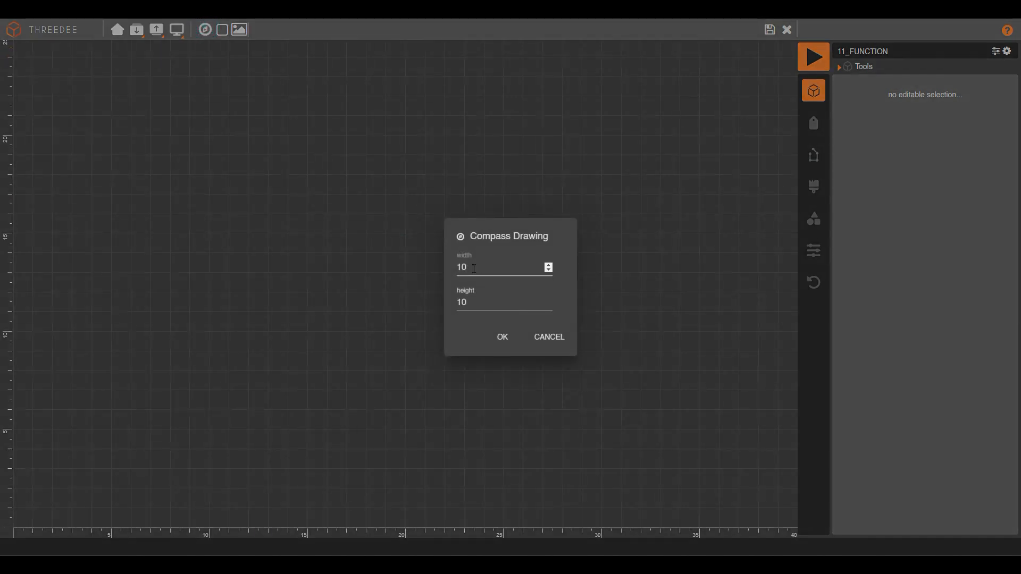
{"action": "key", "text": "ctrl+a"}
{"action": "type", "text": "2"}
{"action": "key", "text": "Tab"}
{"action": "type", "text": "1.5"}
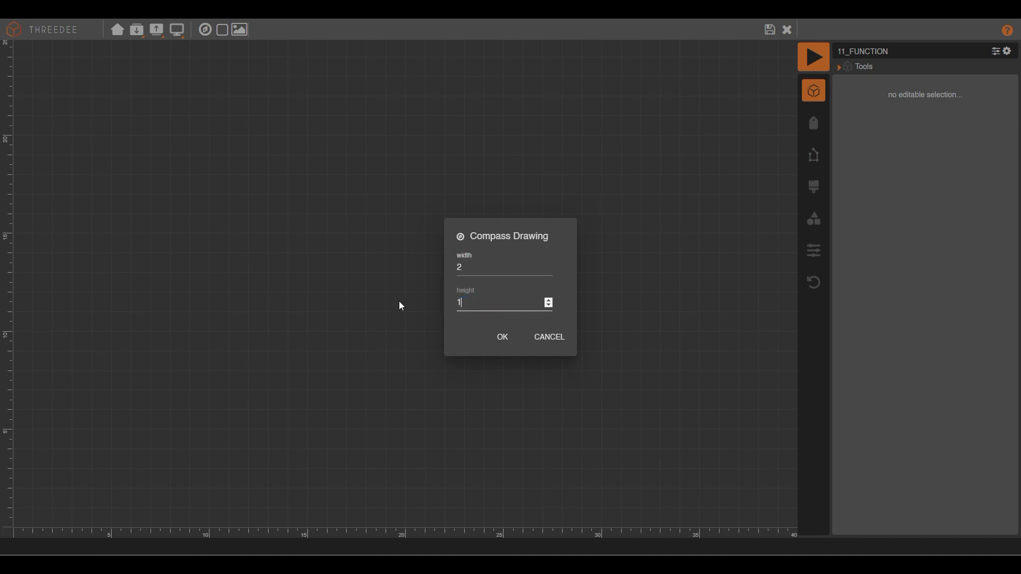
{"action": "left_click", "coordinate": [503, 341]}
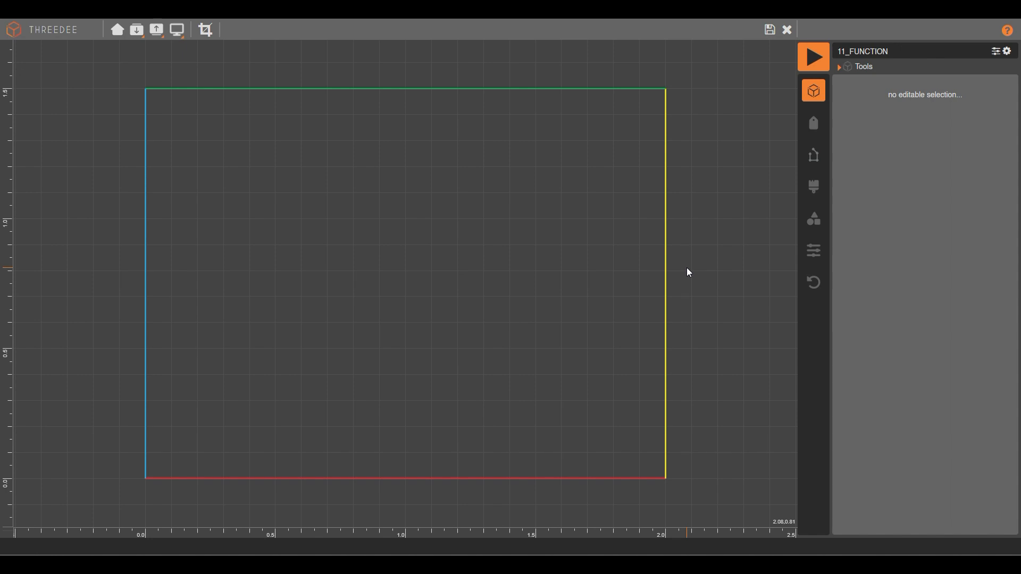
{"action": "left_click", "coordinate": [770, 30]}
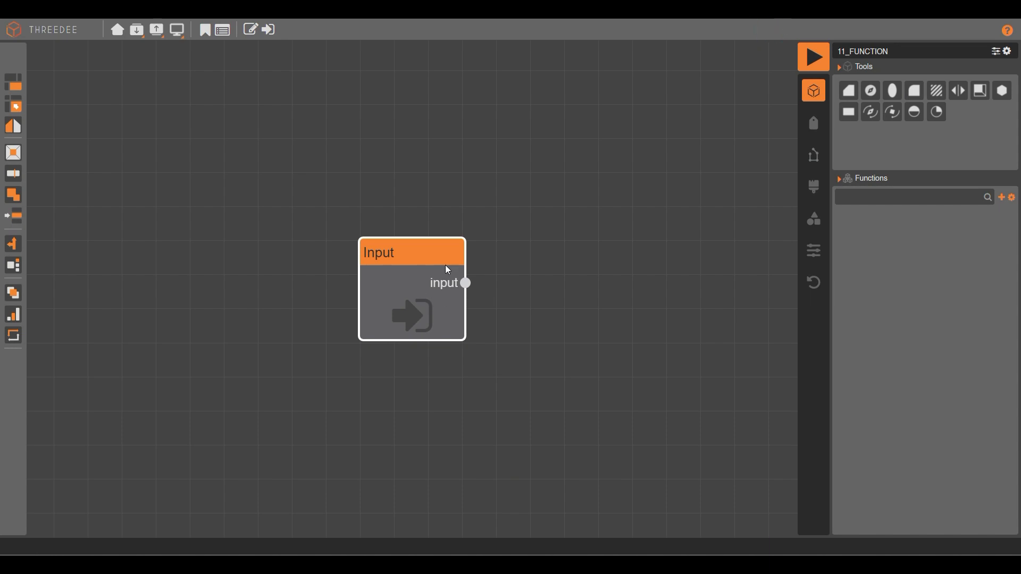
- Add an Inset node fed by the Input node and set its inset distance to 0.1
{"action": "left_click", "coordinate": [445, 265]}
{"action": "left_click_drag", "start_coordinate": [302, 292], "coordinate": [361, 180]}
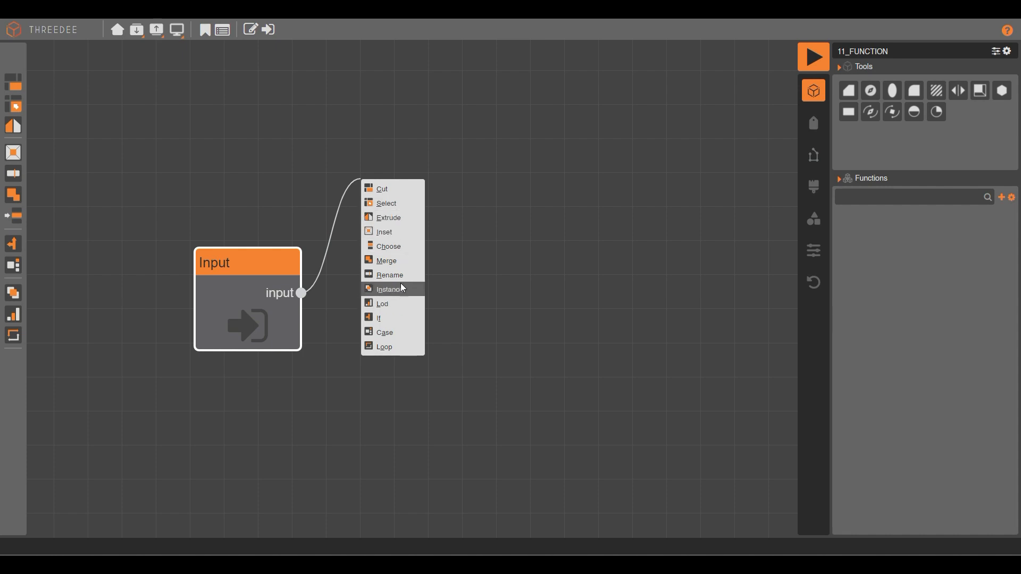
{"action": "left_click", "coordinate": [391, 233]}
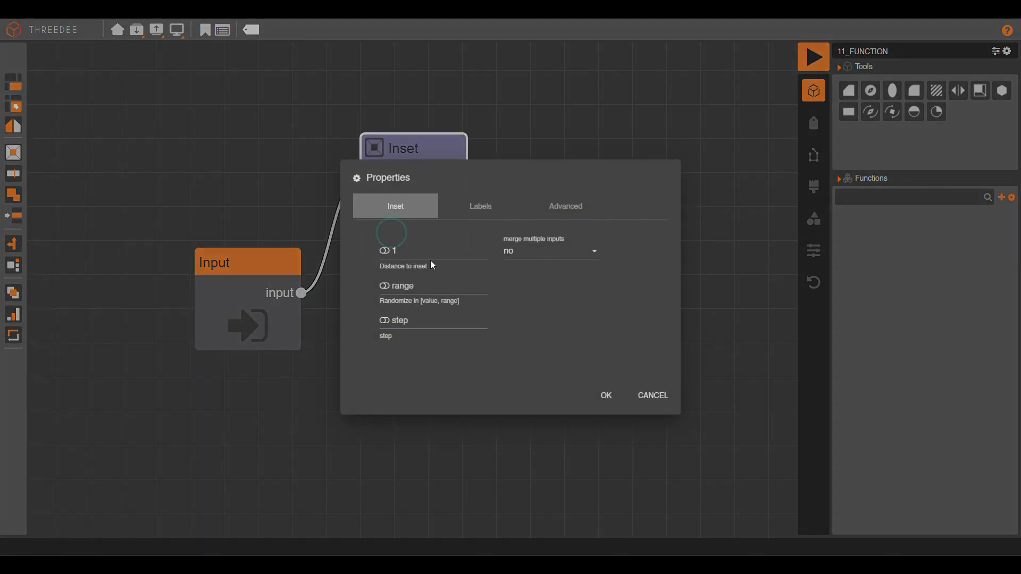
{"action": "left_click", "coordinate": [402, 250]}
{"action": "key", "text": "BackSpace"}
{"action": "type", "text": ".1"}
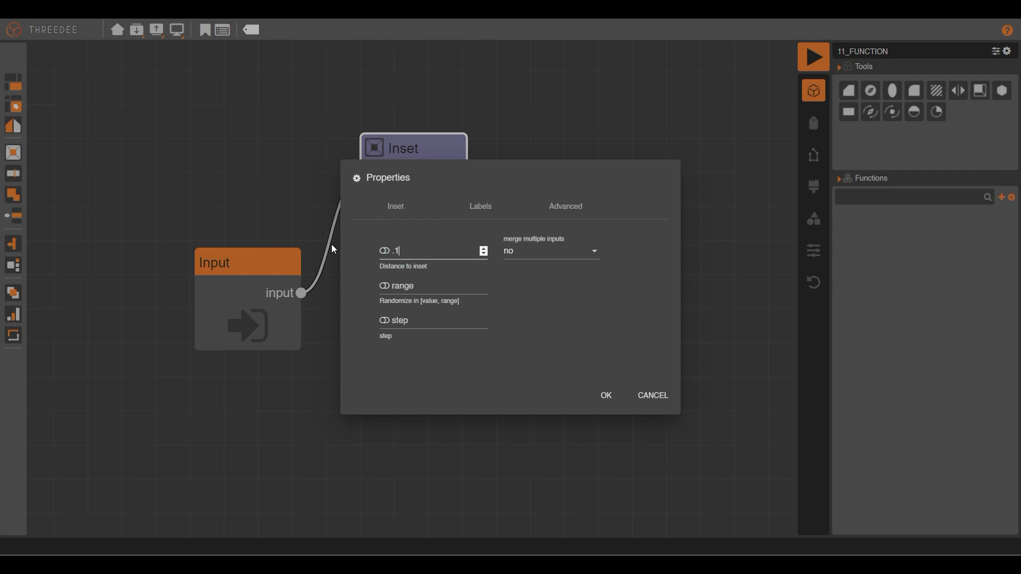
{"action": "left_click", "coordinate": [588, 394]}
- Run the function, examine the inset in 3D with plain faces and edge lines instead of label colours, and return to the graph
{"action": "left_click", "coordinate": [813, 57]}
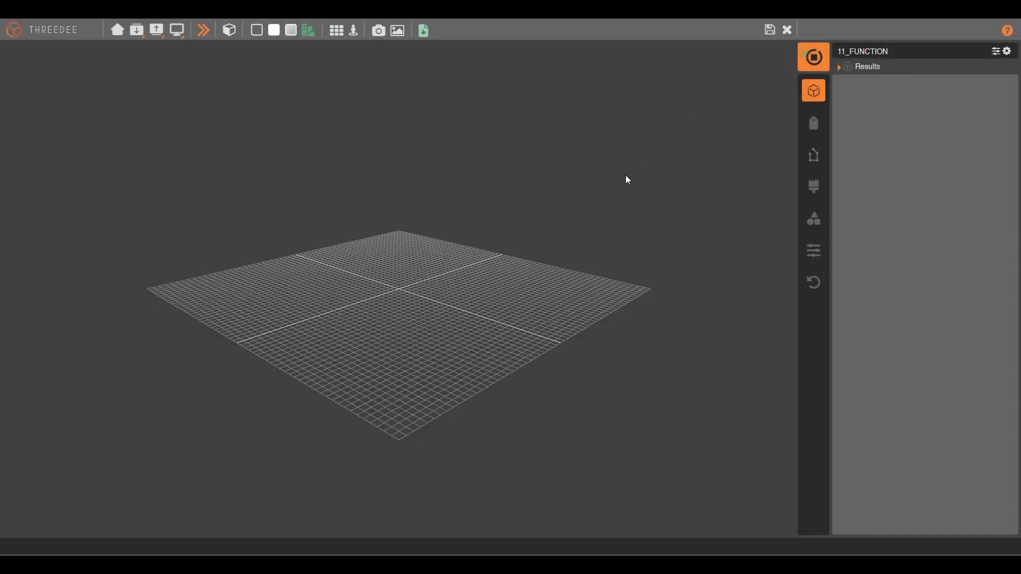
{"action": "scroll", "coordinate": [404, 295], "scroll_direction": "up", "scroll_amount": 8}
{"action": "left_click_drag", "start_coordinate": [351, 337], "coordinate": [469, 273]}
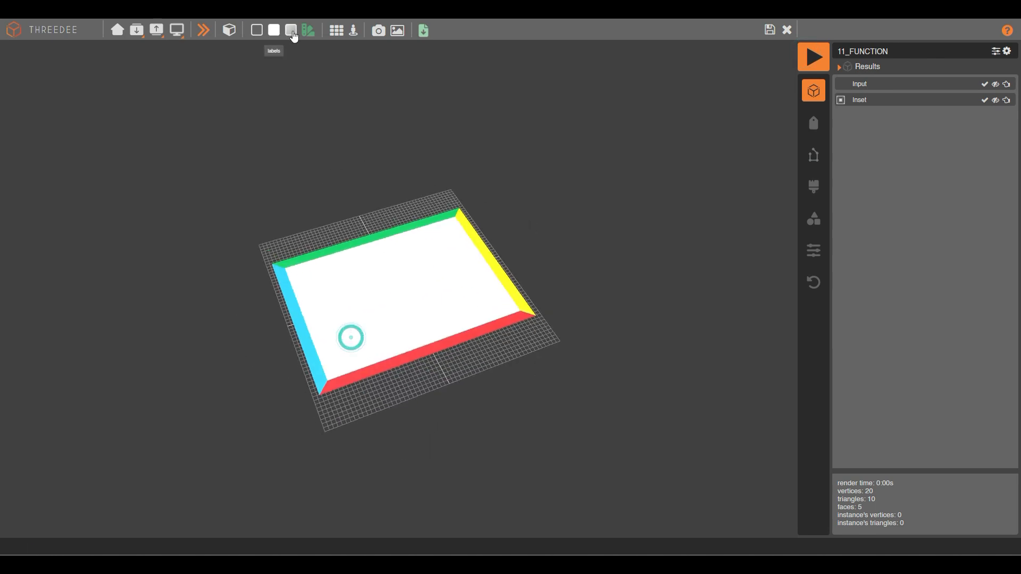
{"action": "left_click", "coordinate": [256, 31]}
{"action": "scroll", "coordinate": [414, 276], "scroll_direction": "up", "scroll_amount": 5}
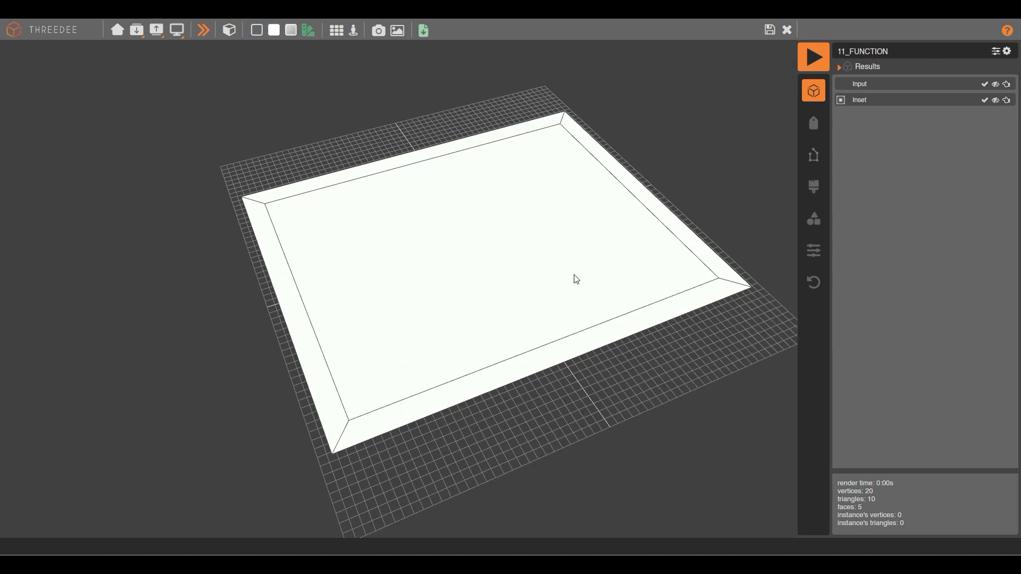
{"action": "left_click", "coordinate": [773, 26]}
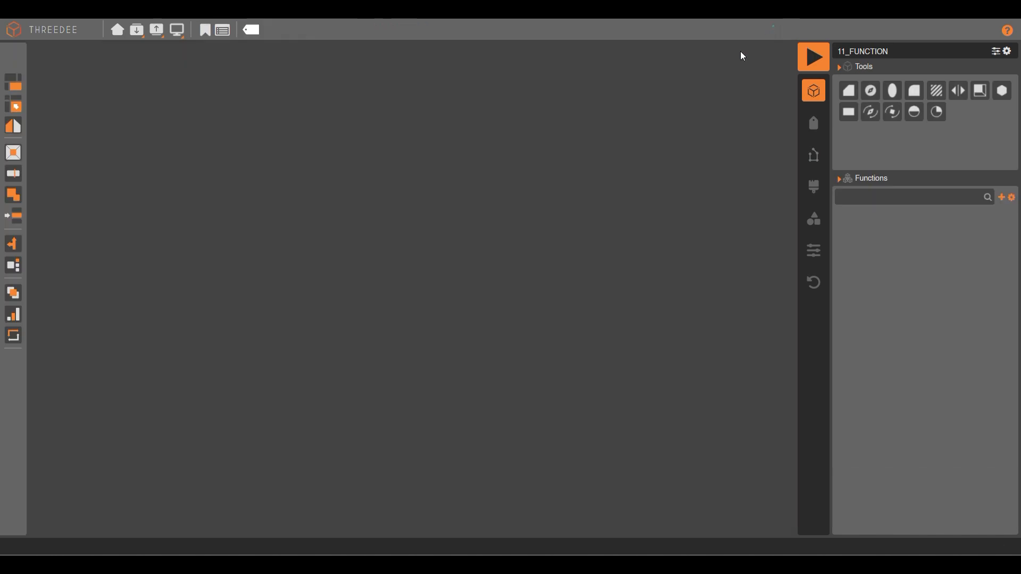
- Add an Extrude node to the Inset's results, using the amount method with an amount of -0.1
{"action": "left_click_drag", "start_coordinate": [467, 202], "coordinate": [549, 113]}
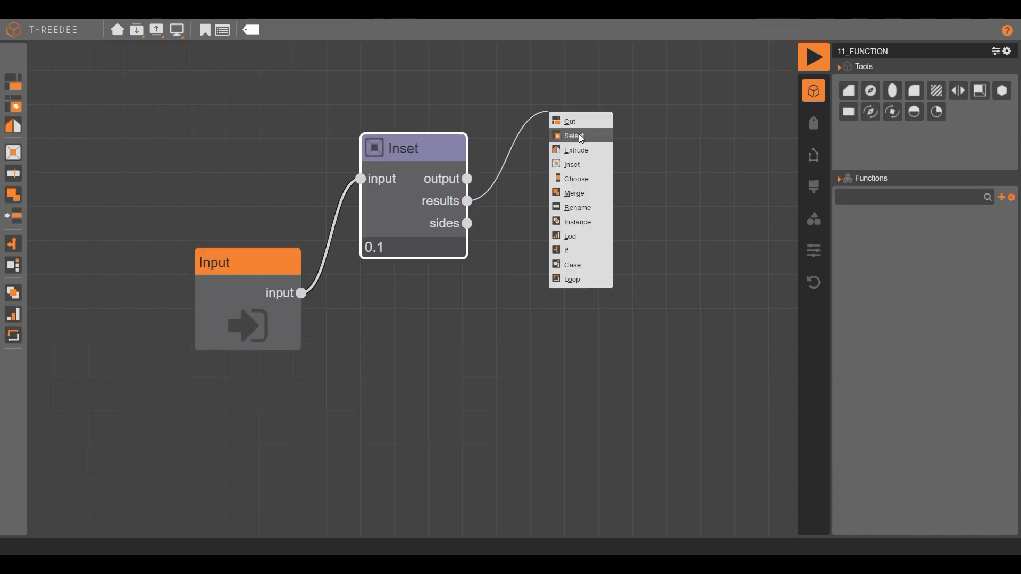
{"action": "left_click", "coordinate": [581, 153]}
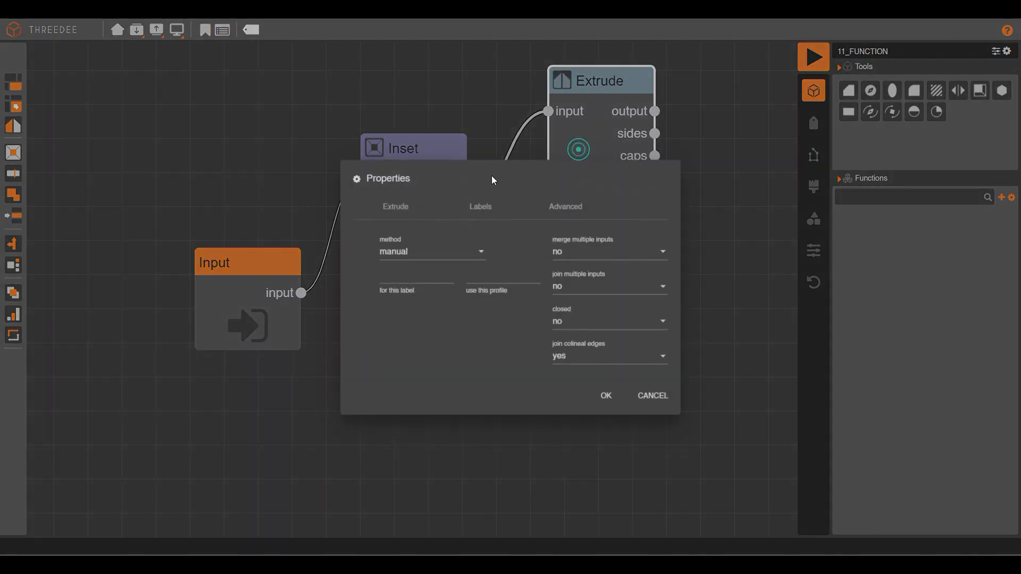
{"action": "left_click", "coordinate": [408, 250]}
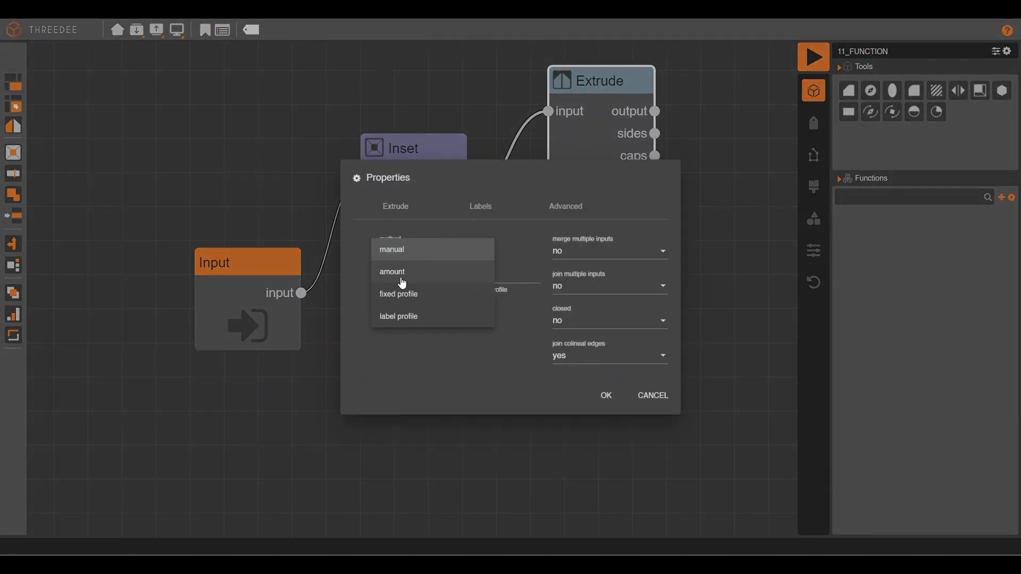
{"action": "left_click", "coordinate": [399, 275]}
{"action": "left_click", "coordinate": [429, 284]}
{"action": "type", "text": "-.1"}
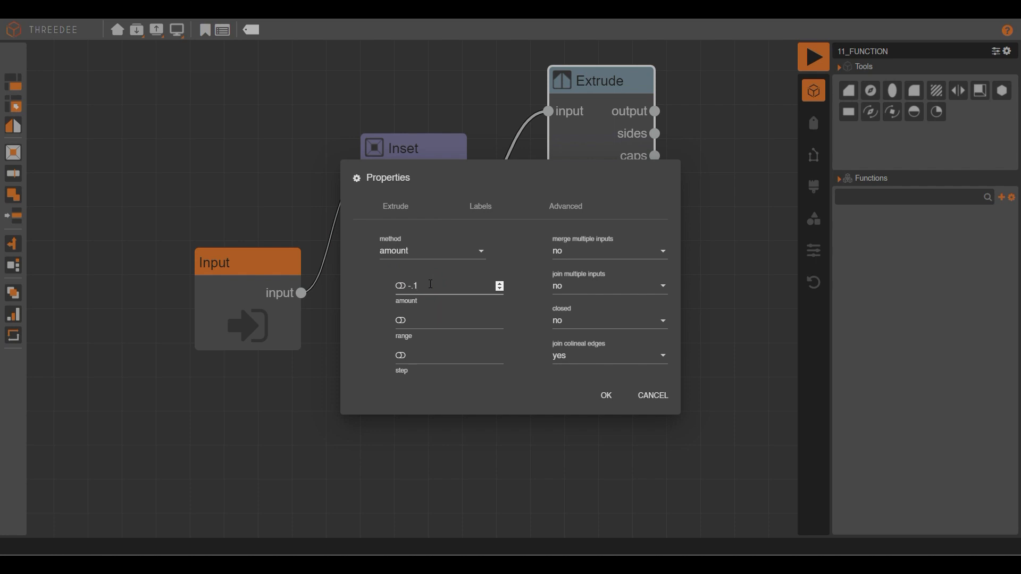
{"action": "left_click", "coordinate": [615, 398]}
- Run the function, hide the grid, inspect the recessed panel in 3D, and return to the graph
{"action": "left_click", "coordinate": [813, 56]}
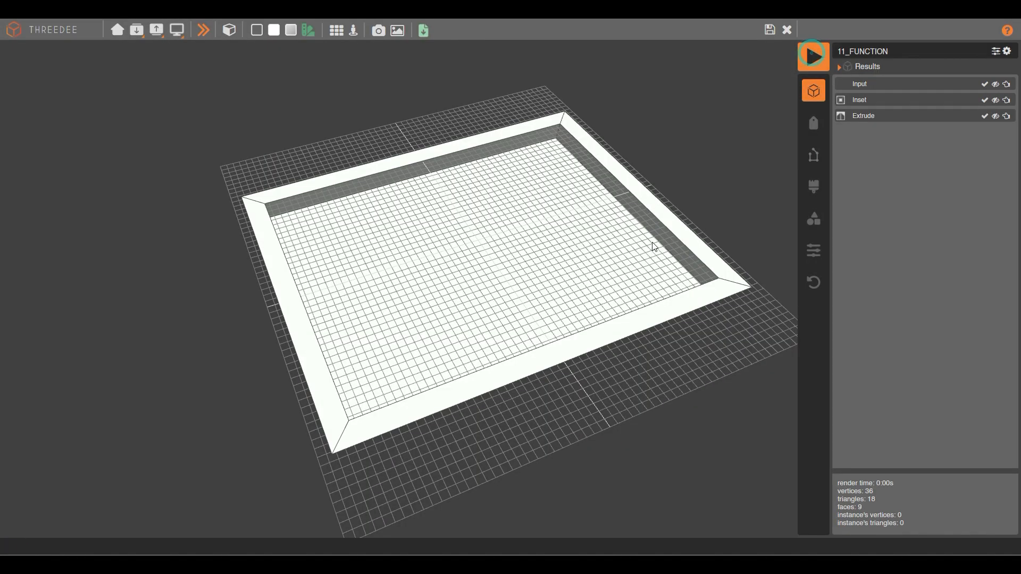
{"action": "left_click", "coordinate": [337, 31]}
{"action": "scroll", "coordinate": [473, 180], "scroll_direction": "down", "scroll_amount": 3}
{"action": "left_click_drag", "start_coordinate": [561, 180], "coordinate": [454, 262]}
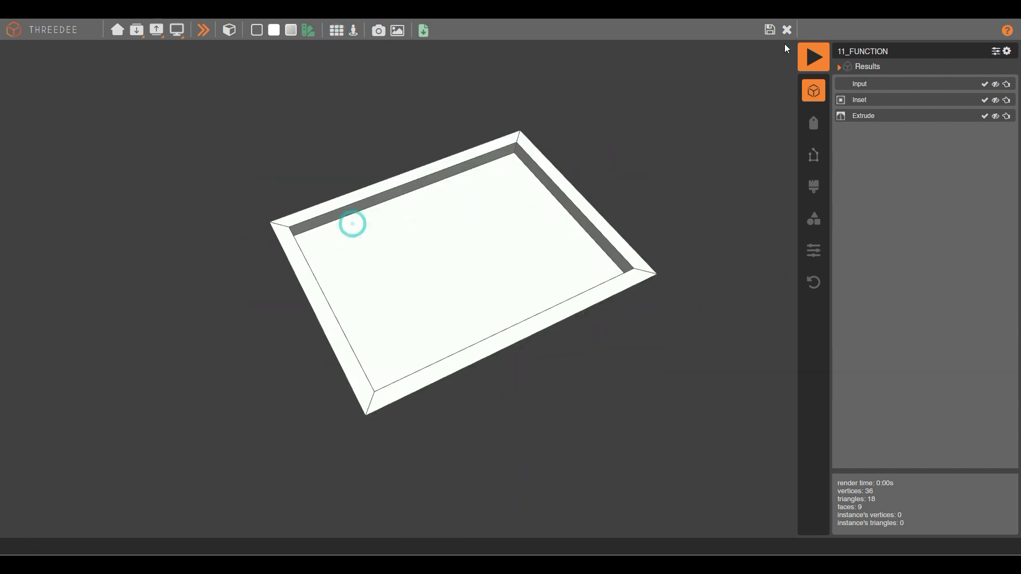
{"action": "left_click", "coordinate": [786, 29]}
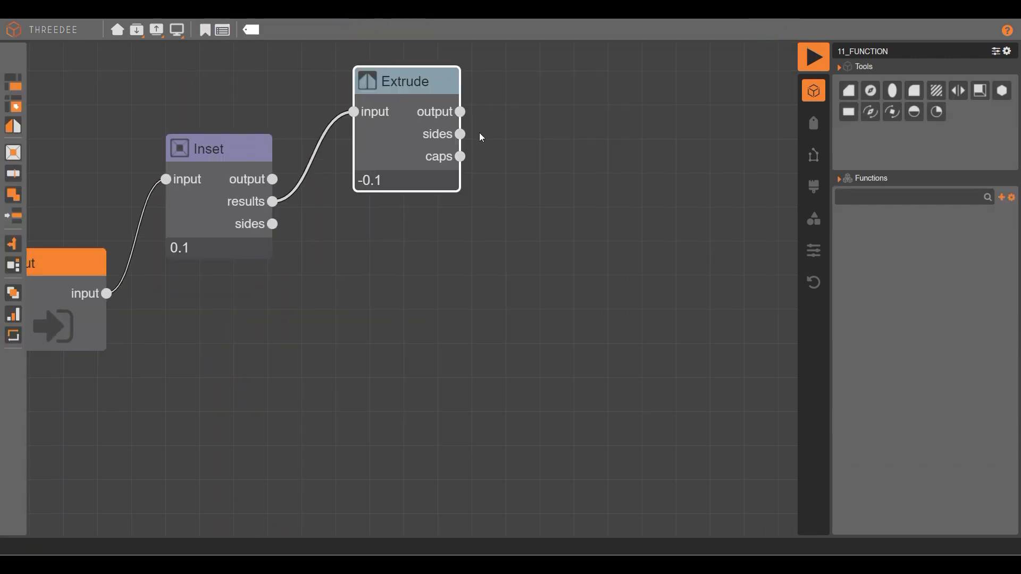
- Add a second Inset node to the Extrude's caps with an inset distance of 0.03
{"action": "left_click_drag", "start_coordinate": [464, 161], "coordinate": [553, 255]}
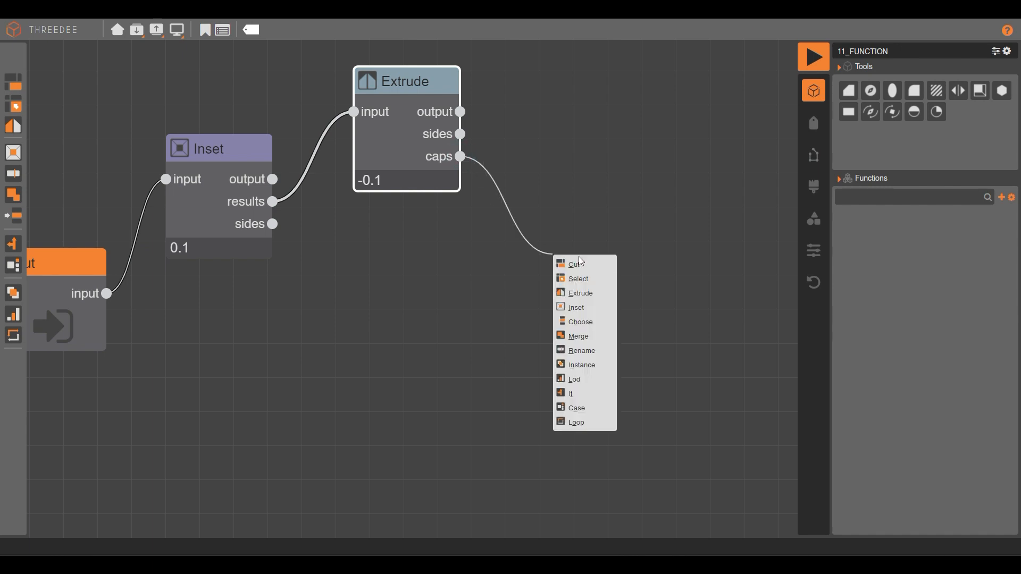
{"action": "left_click", "coordinate": [589, 306]}
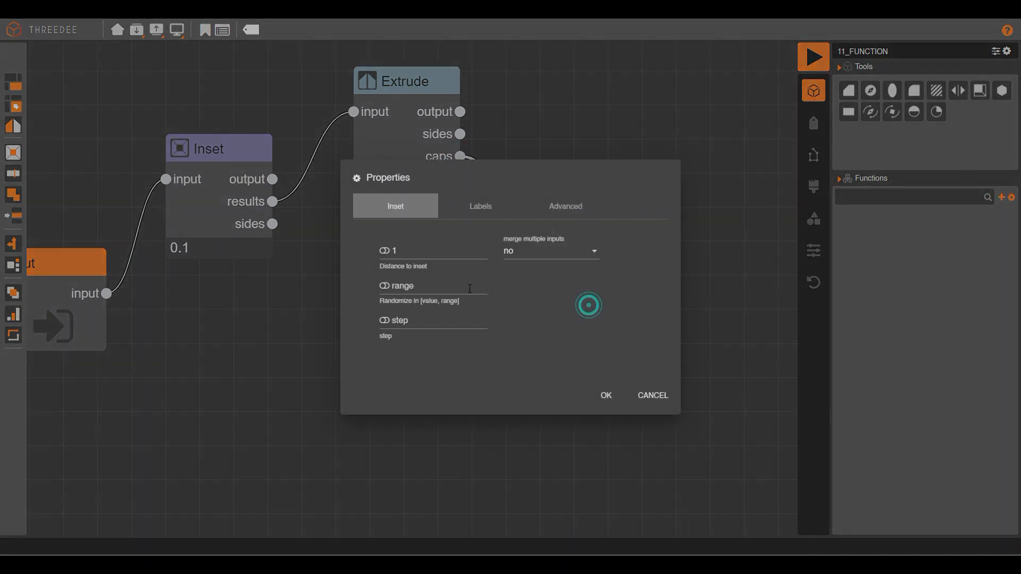
{"action": "left_click_drag", "start_coordinate": [403, 254], "coordinate": [340, 248]}
{"action": "type", "text": ".0"}
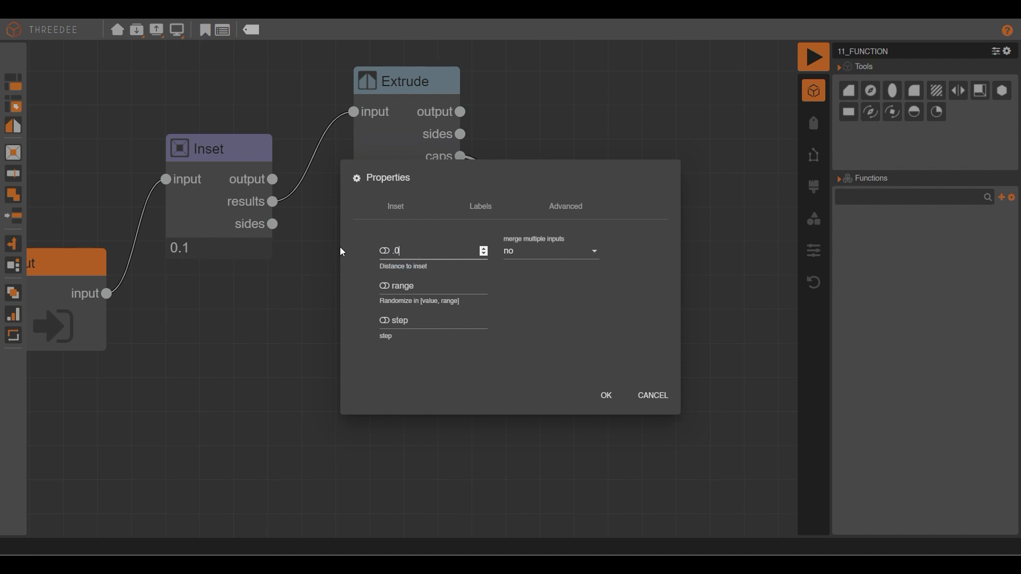
{"action": "type", "text": "3"}
{"action": "left_click", "coordinate": [589, 403]}
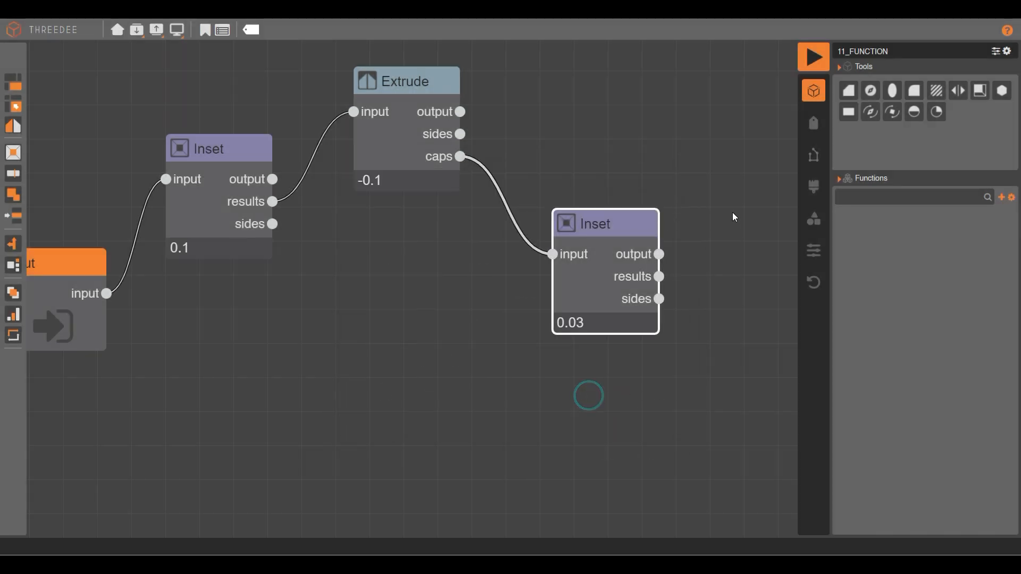
- Add a second Extrude node to the 0.03 Inset's results, using the amount method with an amount of -0.02
{"action": "left_click_drag", "start_coordinate": [701, 194], "coordinate": [469, 123]}
{"action": "left_click_drag", "start_coordinate": [429, 202], "coordinate": [501, 281]}
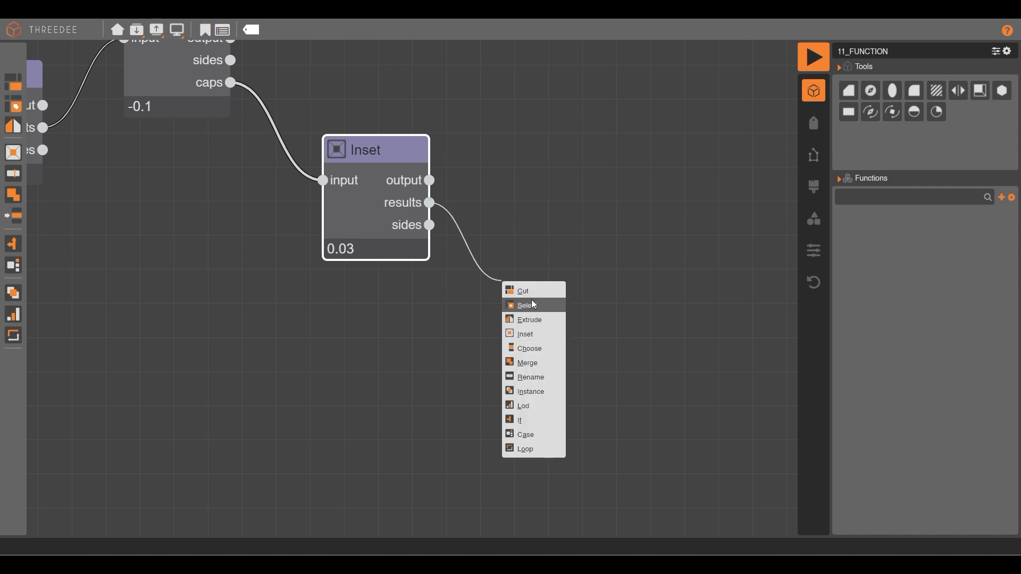
{"action": "left_click", "coordinate": [539, 321]}
{"action": "double_click", "coordinate": [539, 321]}
{"action": "left_click", "coordinate": [411, 257]}
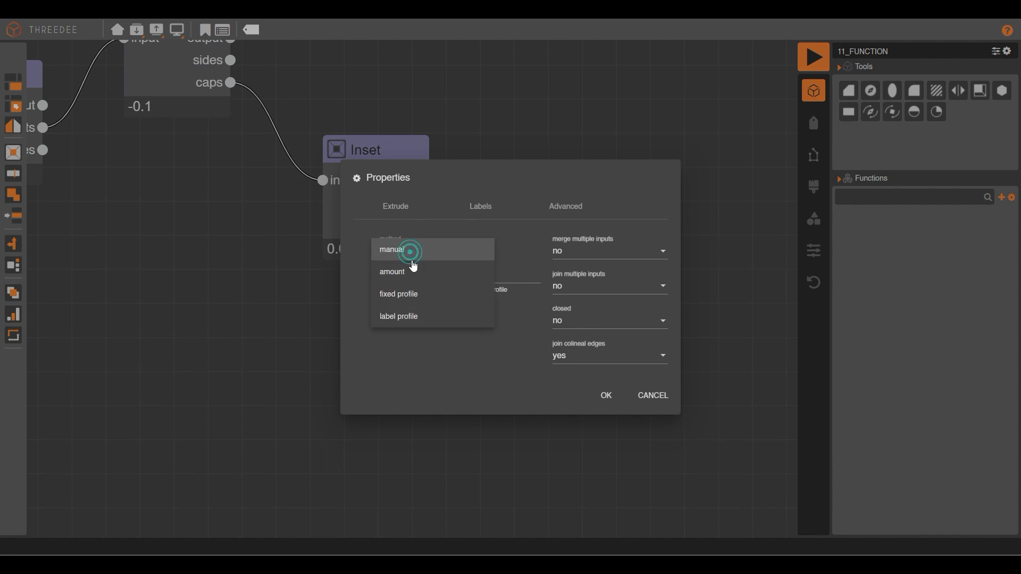
{"action": "left_click", "coordinate": [412, 276]}
{"action": "left_click", "coordinate": [428, 288]}
{"action": "type", "text": "-.02"}
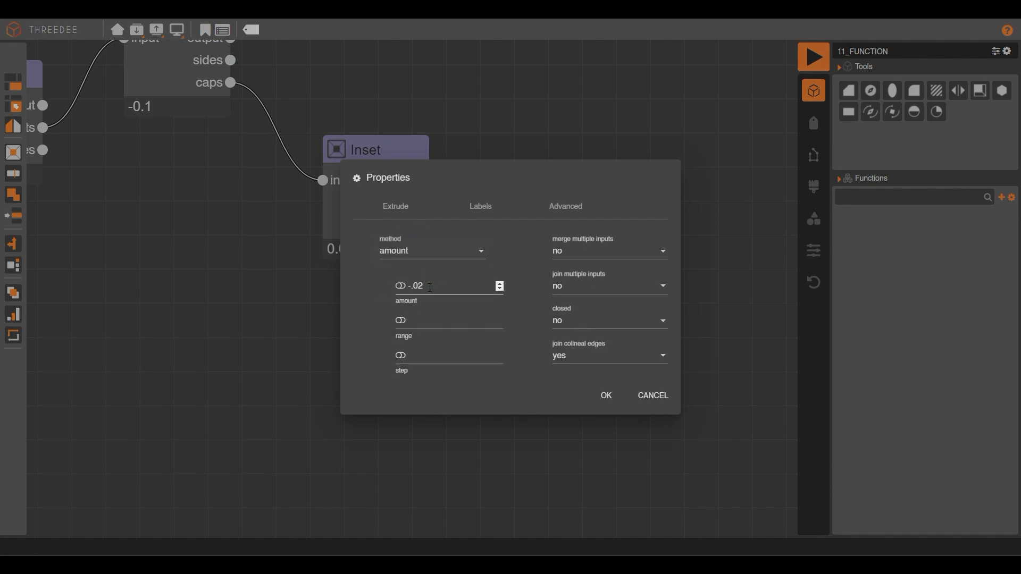
{"action": "left_click", "coordinate": [607, 393]}
- Run the function, inspect the second recess inside the frame in 3D, and return to the graph
{"action": "left_click", "coordinate": [813, 57]}
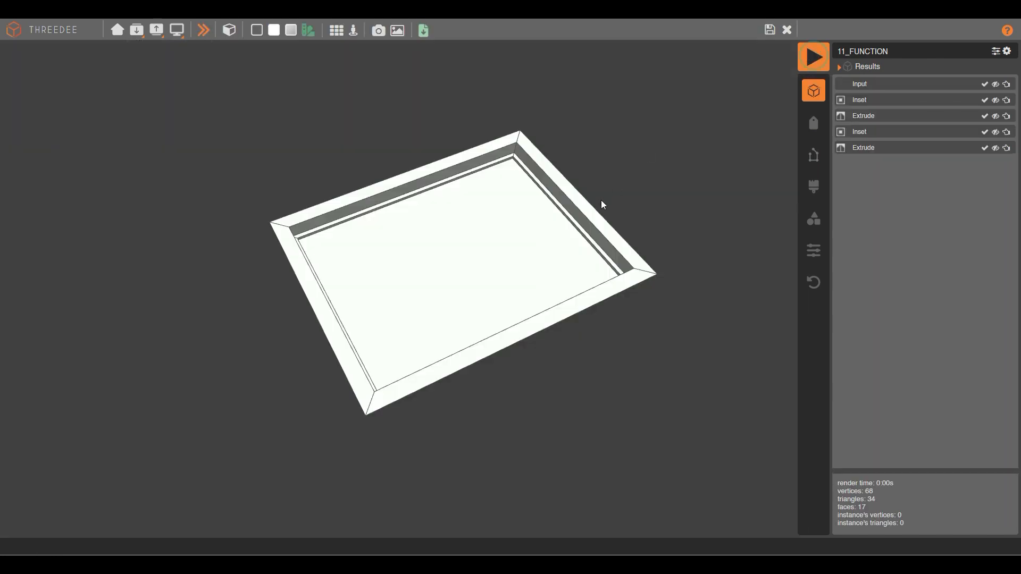
{"action": "scroll", "coordinate": [537, 235], "scroll_direction": "up", "scroll_amount": 3}
{"action": "middle_click_drag", "start_coordinate": [553, 228], "coordinate": [336, 192]}
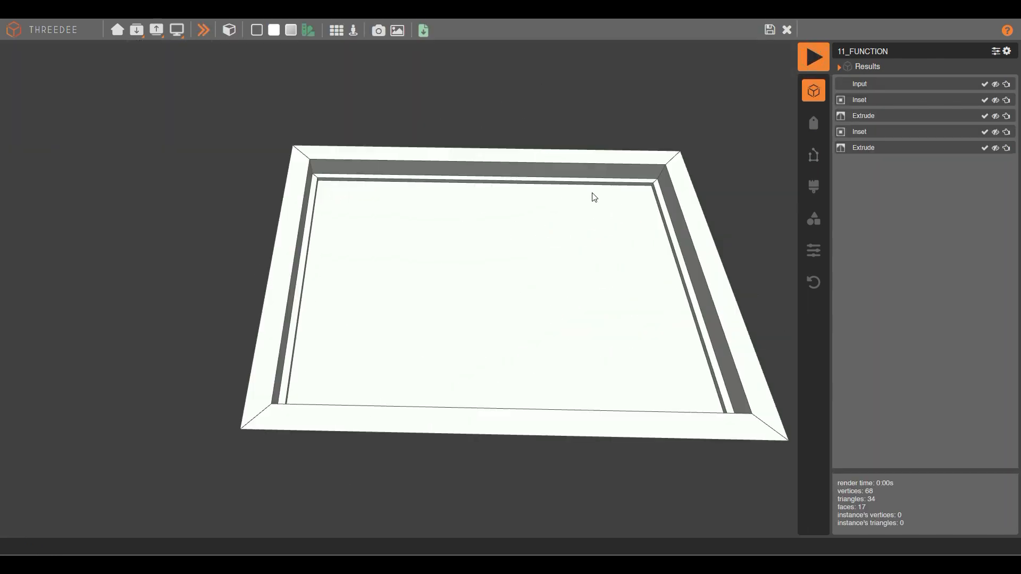
{"action": "middle_click_drag", "start_coordinate": [617, 198], "coordinate": [246, 164]}
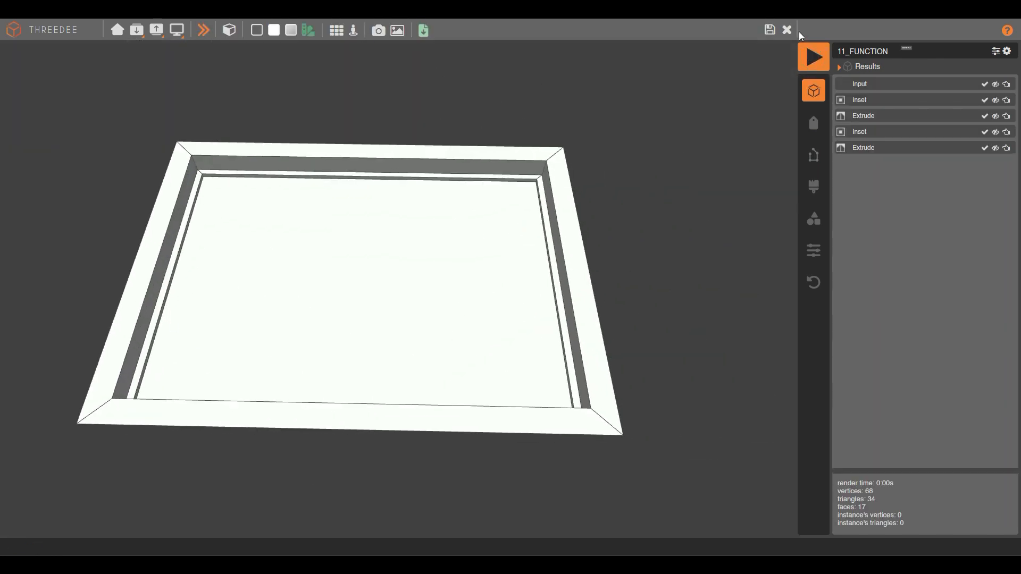
{"action": "left_click", "coordinate": [769, 31]}
- Add a Cut node to the second Extrude's caps and start its pattern as a 10 by 10 compass drawing
{"action": "middle_click_drag", "start_coordinate": [636, 308], "coordinate": [443, 308]}
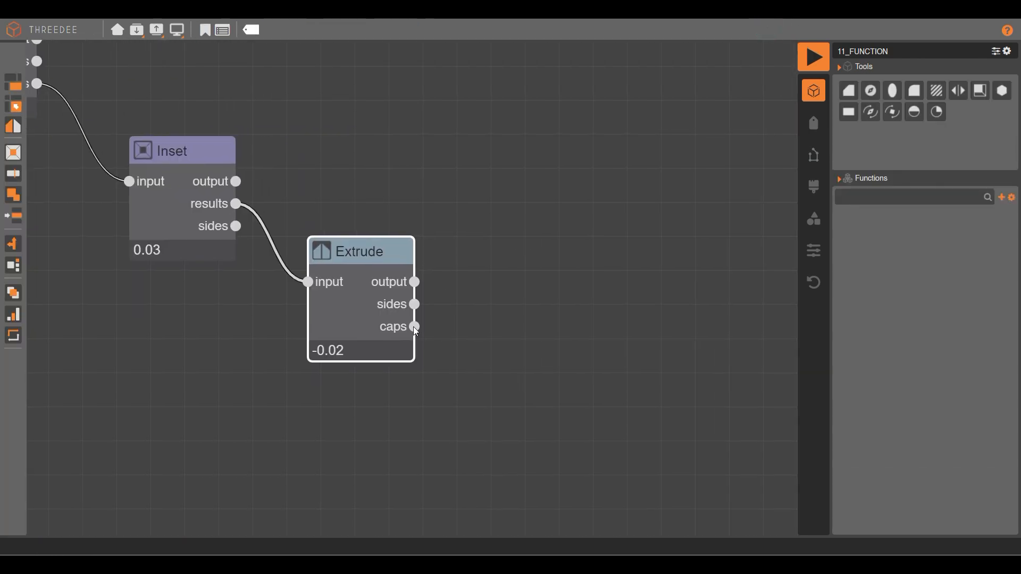
{"action": "left_click_drag", "start_coordinate": [413, 327], "coordinate": [540, 202]}
{"action": "left_click", "coordinate": [587, 208]}
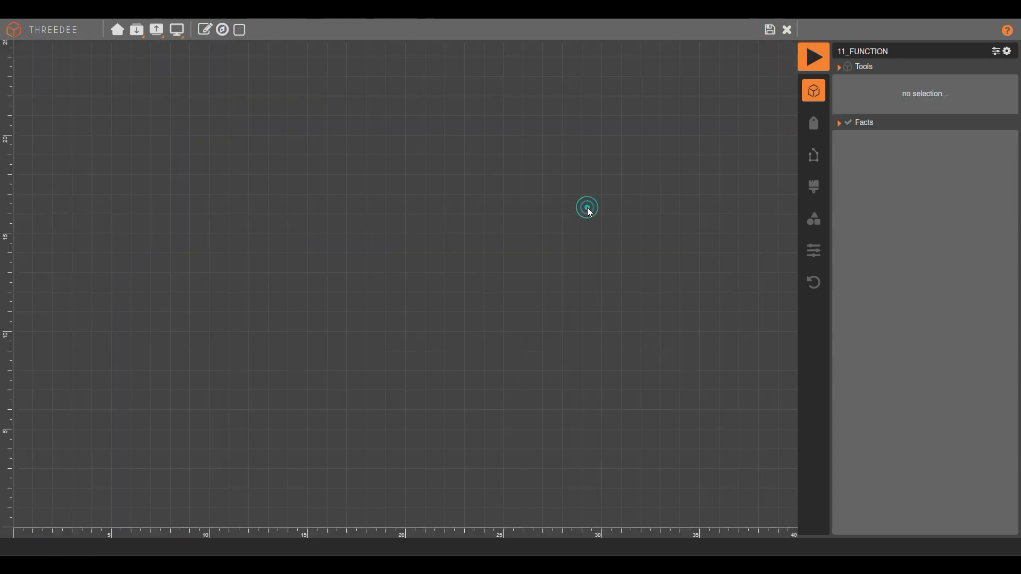
{"action": "left_click", "coordinate": [222, 30]}
{"action": "left_click", "coordinate": [504, 334]}
- Draw a vertical cut line across the square at about x 4.9 and make it perpendicular to the red bottom edge
{"action": "mouse_move", "coordinate": [408, 499]}
{"action": "left_mouse_down"}
{"action": "mouse_move", "coordinate": [414, 112]}
{"action": "mouse_move", "coordinate": [405, 74]}
{"action": "left_mouse_up"}
{"action": "left_click", "coordinate": [403, 152]}
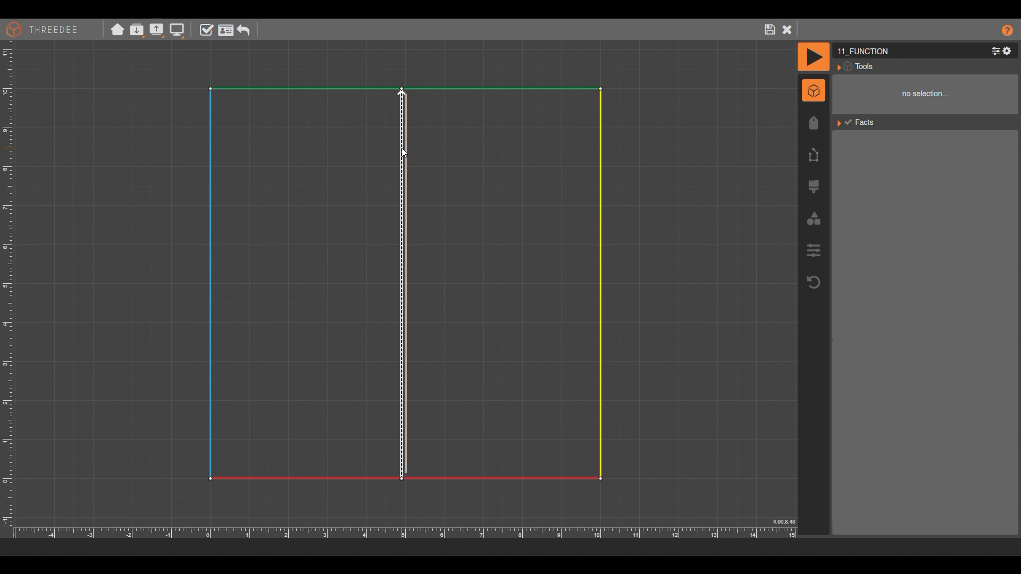
{"action": "left_click", "coordinate": [473, 478], "text": "shift"}
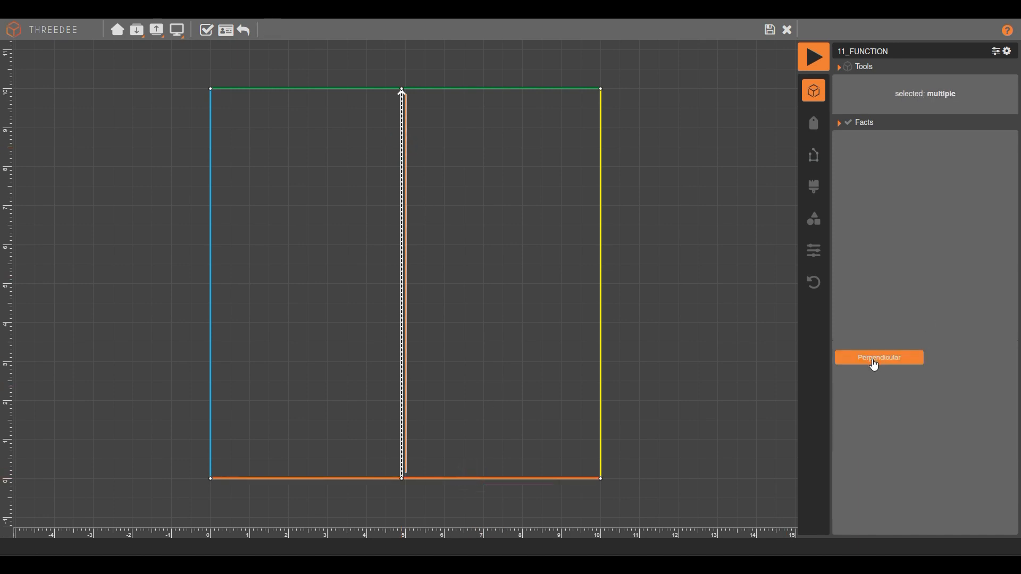
{"action": "left_click", "coordinate": [874, 366]}
{"action": "left_click", "coordinate": [719, 301]}
- Constrain the right segment of the red base edge to an exact length of 50% of the whole base edge
{"action": "left_click", "coordinate": [471, 475]}
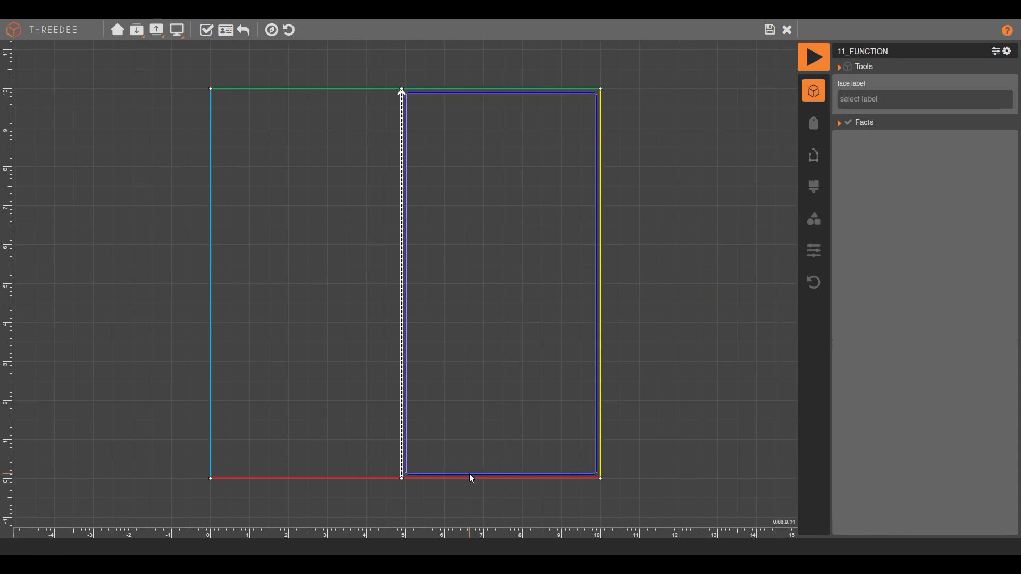
{"action": "left_click", "coordinate": [470, 475]}
{"action": "left_click", "coordinate": [317, 478], "text": "shift"}
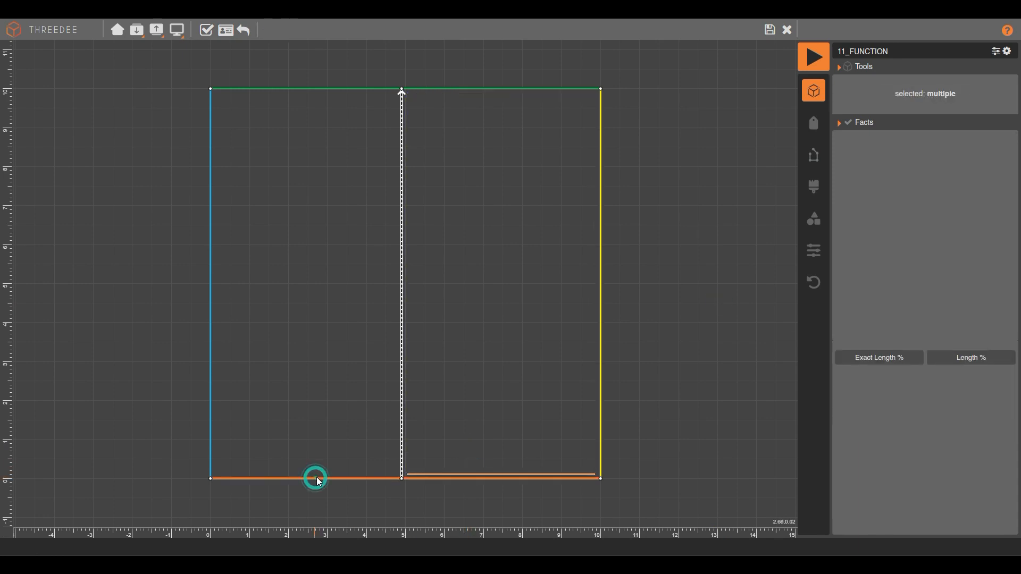
{"action": "left_click", "coordinate": [873, 366]}
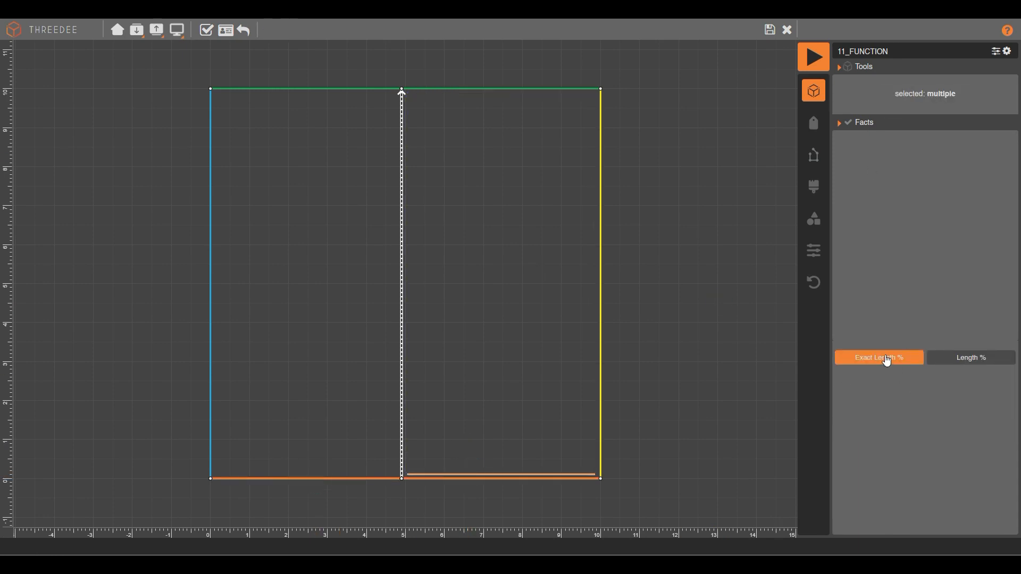
{"action": "left_click", "coordinate": [880, 358]}
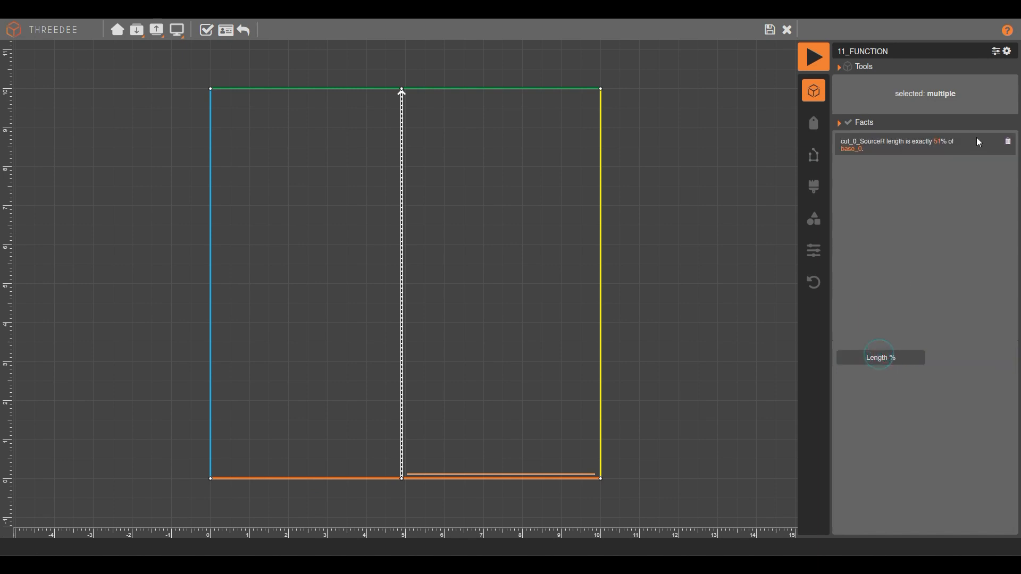
{"action": "left_click", "coordinate": [936, 141]}
{"action": "type", "text": "50"}
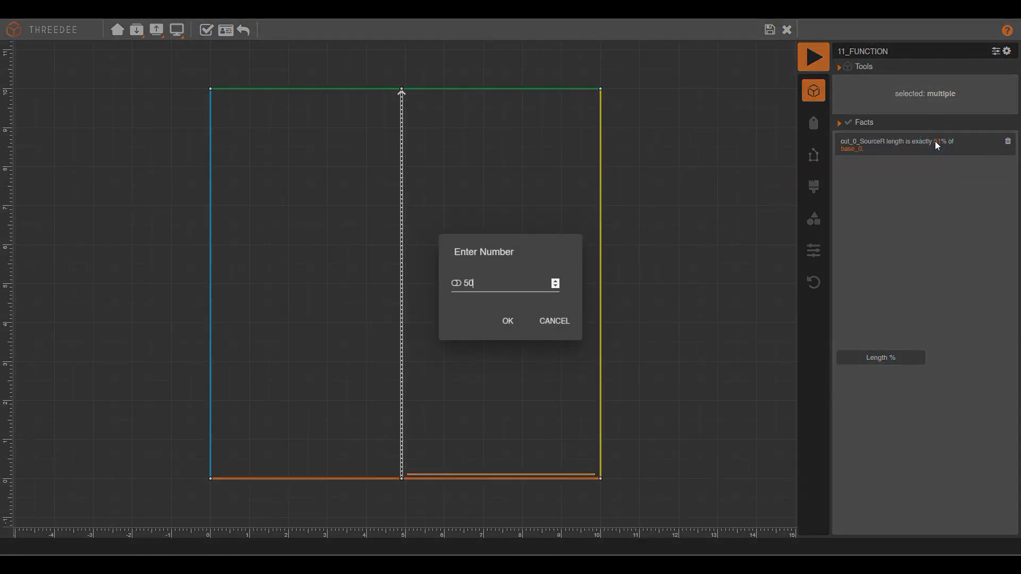
{"action": "left_click", "coordinate": [501, 322]}
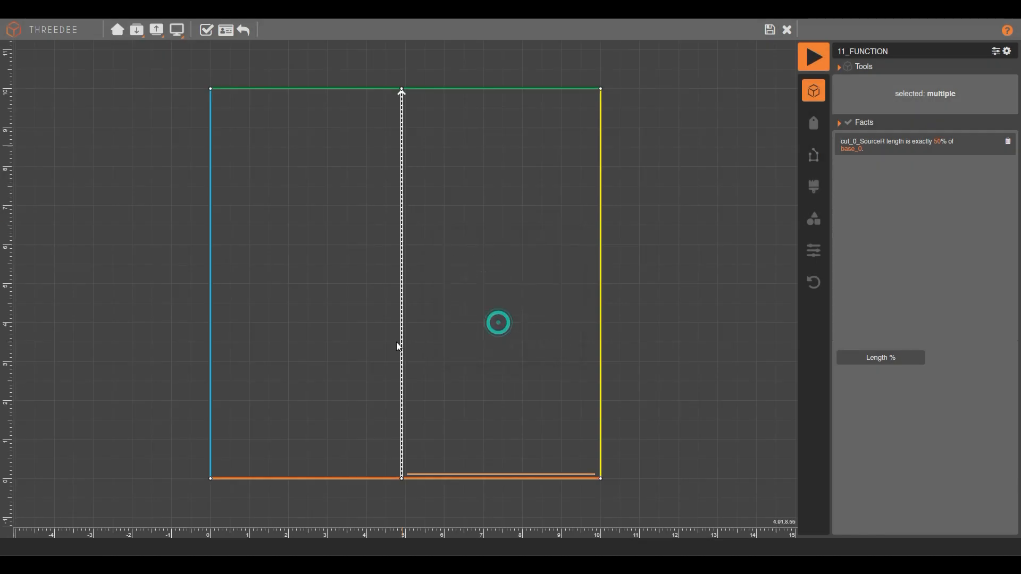
- Apply the compass to both halves of the divided square and save the cut pattern
{"action": "left_click", "coordinate": [314, 131]}
{"action": "left_click", "coordinate": [491, 172]}
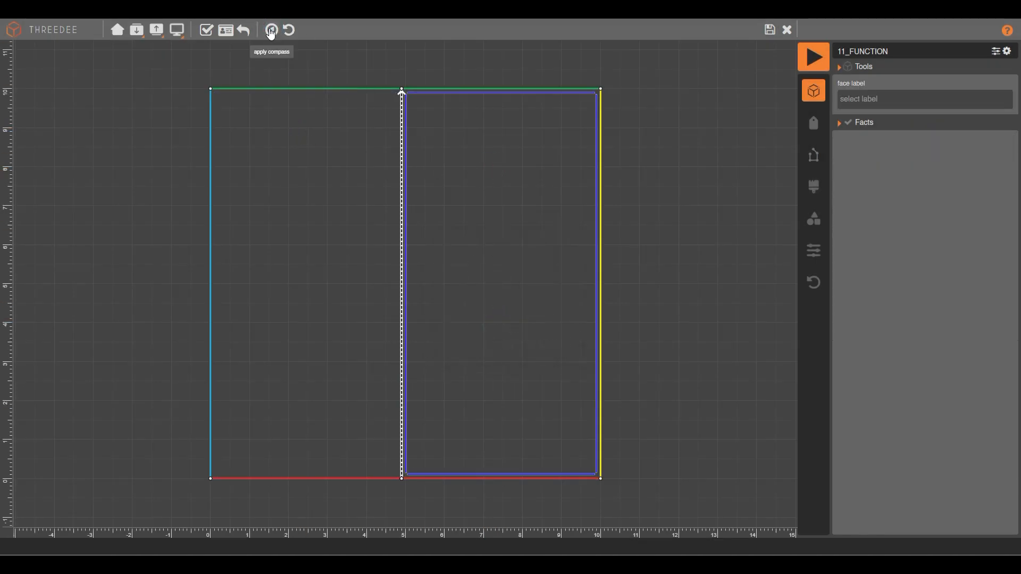
{"action": "left_click", "coordinate": [272, 30]}
{"action": "left_click", "coordinate": [510, 162]}
{"action": "left_click", "coordinate": [768, 29]}
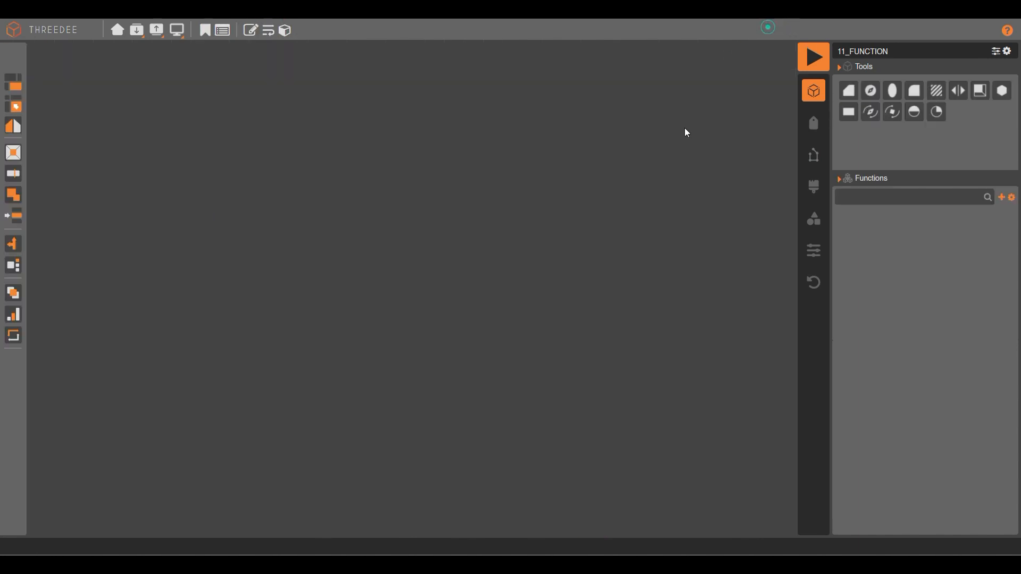
- Run the function, inspect the compass orientation of the right half of the split pane in 3D, and return to the graph
{"action": "left_click", "coordinate": [812, 57]}
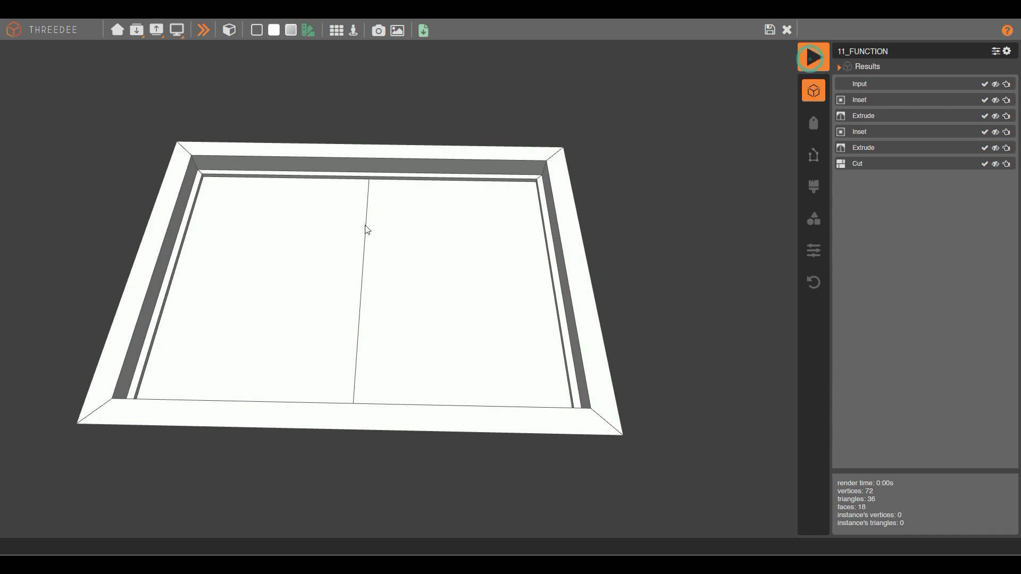
{"action": "left_click", "coordinate": [365, 221]}
{"action": "left_click", "coordinate": [444, 244]}
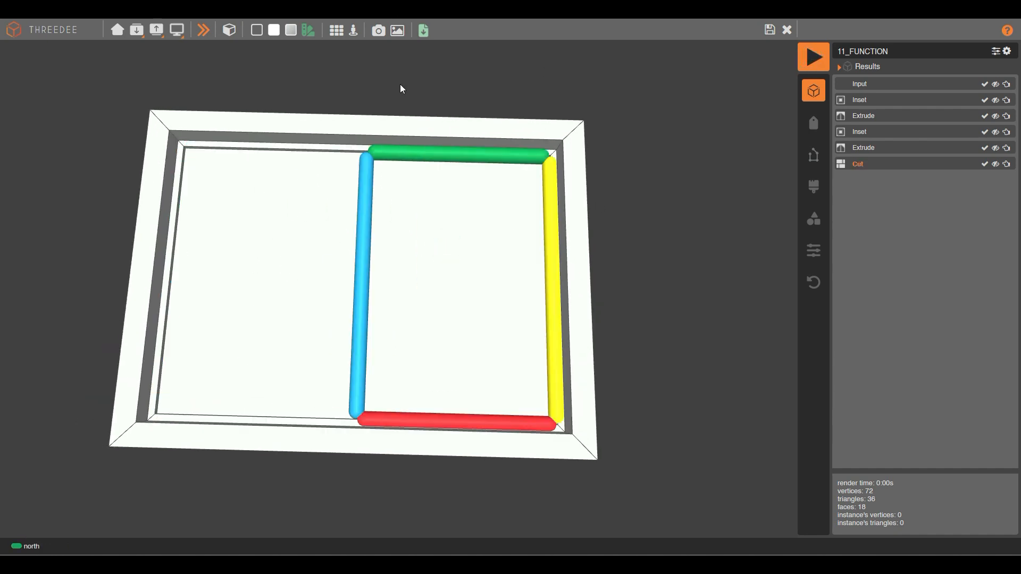
{"action": "left_click", "coordinate": [769, 31]}
- Add a second Cut node to the first Cut's output and start its pattern as a 10 by 10 compass drawing
{"action": "left_click_drag", "start_coordinate": [667, 220], "coordinate": [439, 182]}
{"action": "left_click", "coordinate": [482, 192]}
{"action": "double_click", "coordinate": [483, 192]}
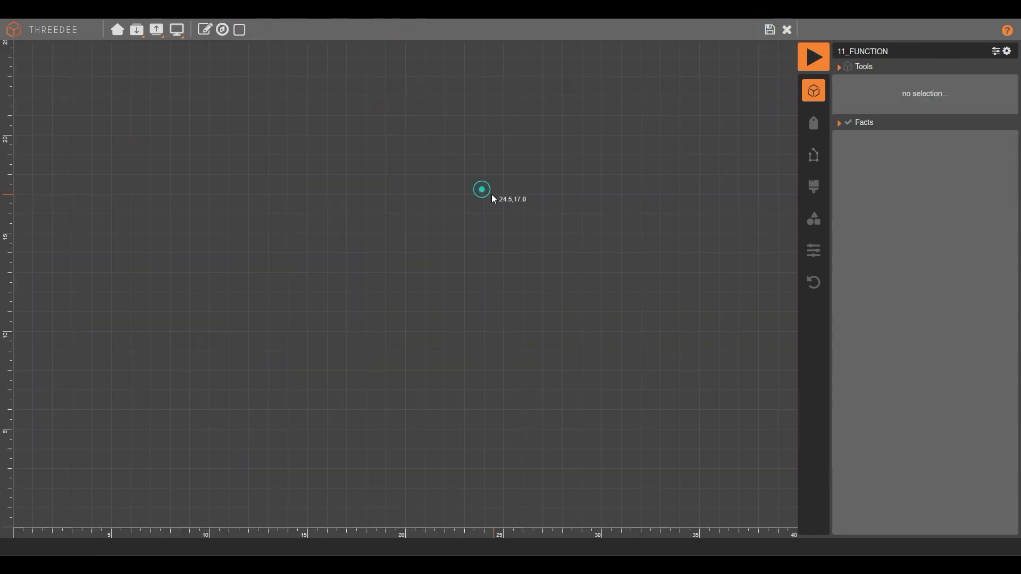
{"action": "left_click", "coordinate": [214, 34]}
{"action": "left_click", "coordinate": [502, 339]}
- Draw a vertical cut line at about x 4.9, set it to repeat by amount with 3 cuts, and save the pattern
{"action": "mouse_move", "coordinate": [402, 481]}
{"action": "left_mouse_down"}
{"action": "mouse_move", "coordinate": [402, 76]}
{"action": "mouse_move", "coordinate": [402, 90]}
{"action": "left_mouse_up"}
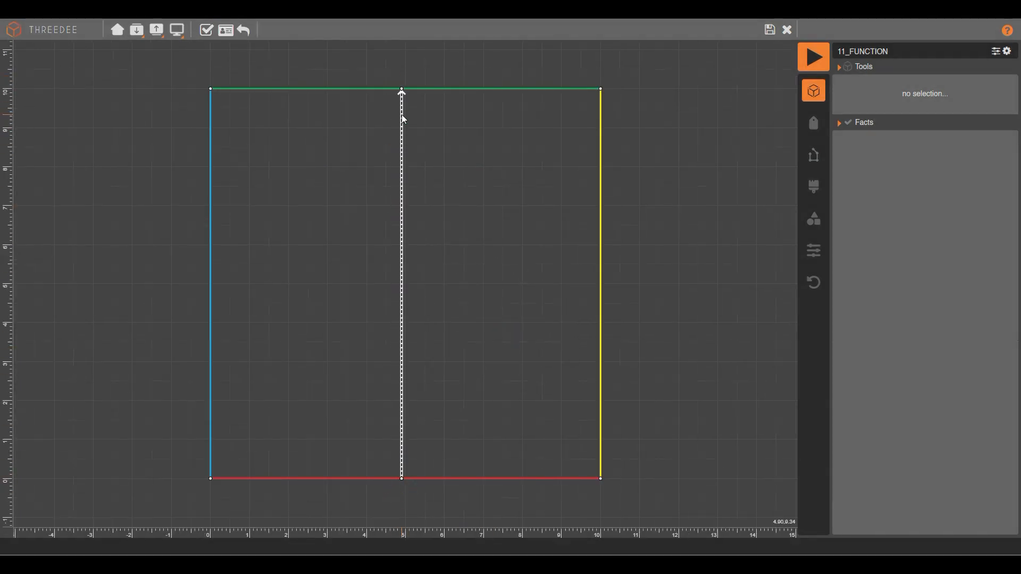
{"action": "left_click", "coordinate": [402, 111]}
{"action": "left_click", "coordinate": [272, 30]}
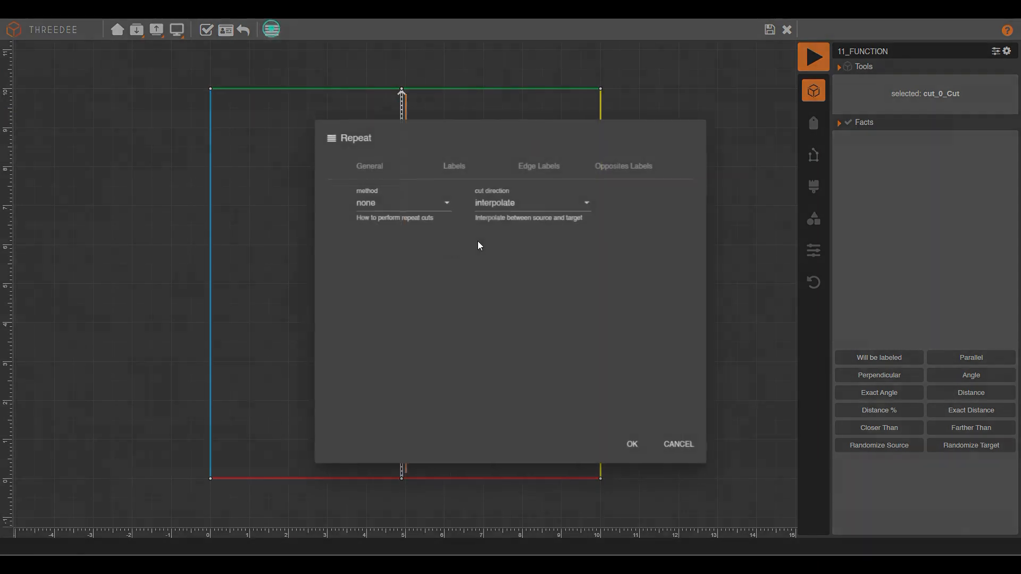
{"action": "left_click", "coordinate": [390, 204]}
{"action": "left_click", "coordinate": [391, 220]}
{"action": "left_click", "coordinate": [391, 198]}
{"action": "left_click", "coordinate": [394, 216]}
{"action": "left_click", "coordinate": [421, 233]}
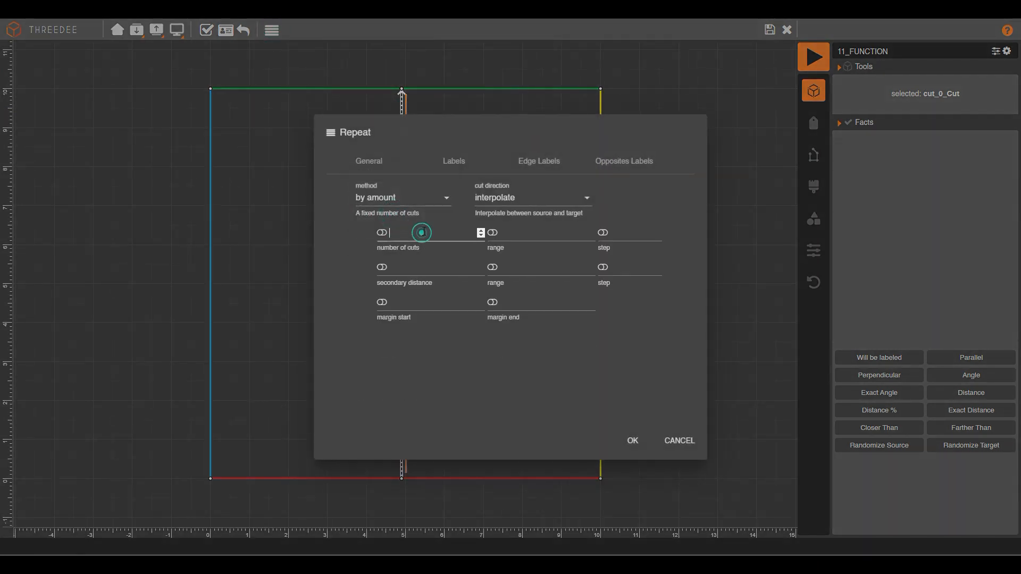
{"action": "type", "text": "3"}
{"action": "left_click", "coordinate": [630, 443]}
{"action": "left_click", "coordinate": [769, 30]}
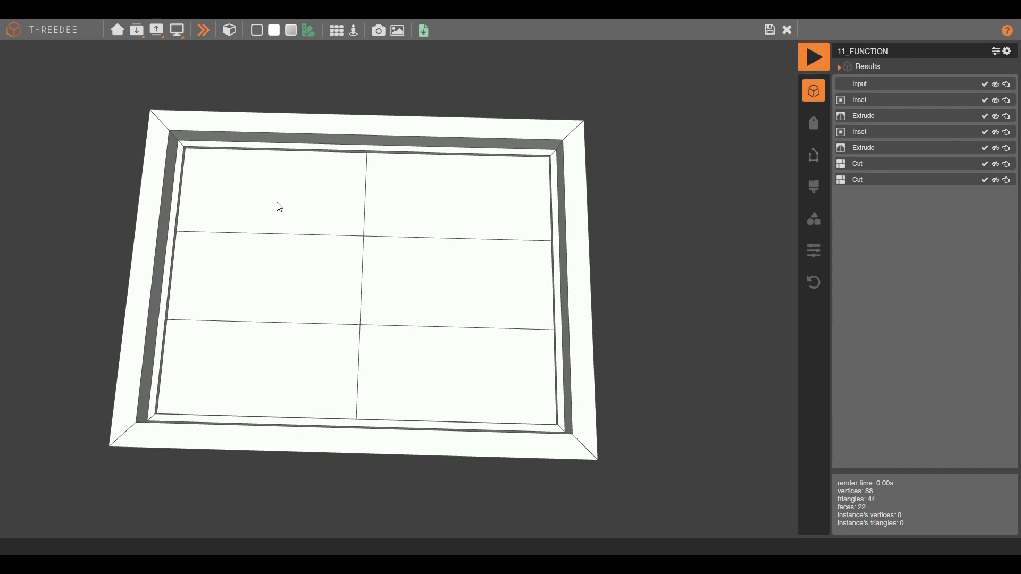
- Check the compass orientation of the upper-left pane in the 3D result and return to the graph
{"action": "left_click", "coordinate": [276, 202]}
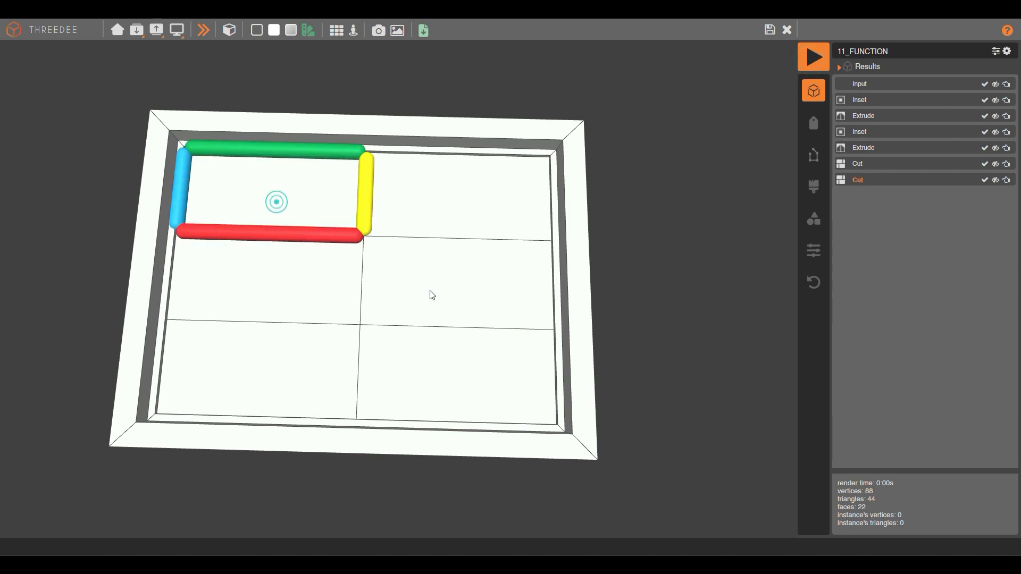
{"action": "left_click", "coordinate": [768, 27]}
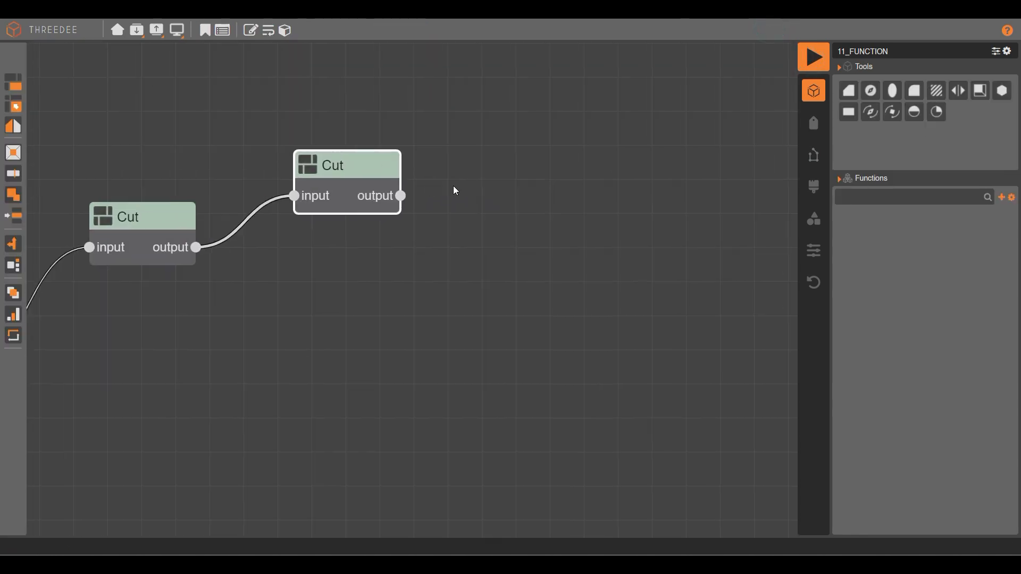
- Add an Inset node to the second Cut's output with an inset distance of 0.02
{"action": "left_click_drag", "start_coordinate": [442, 239], "coordinate": [442, 240]}
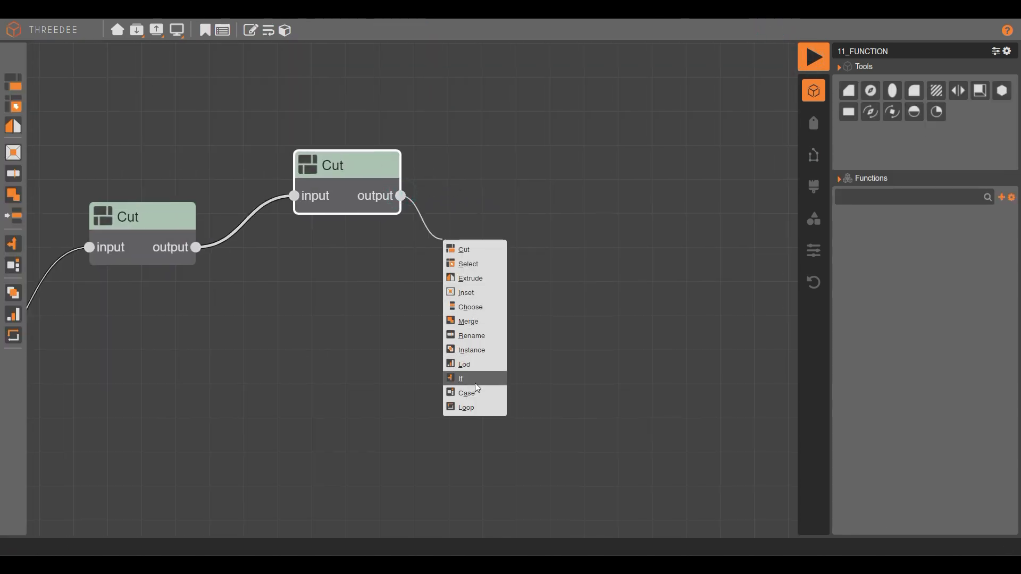
{"action": "left_click", "coordinate": [468, 293]}
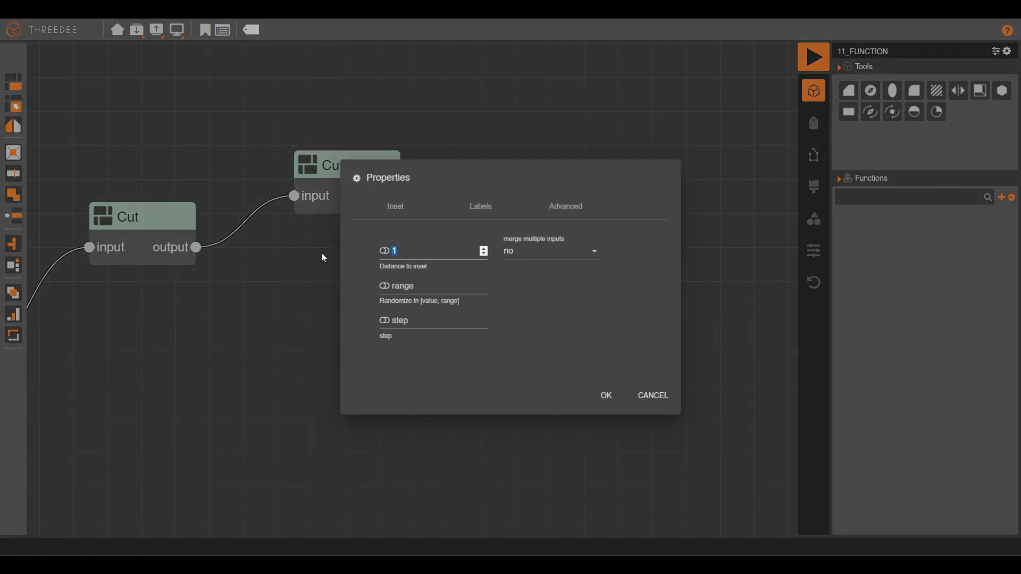
{"action": "type", "text": ".02"}
{"action": "left_click", "coordinate": [606, 396]}
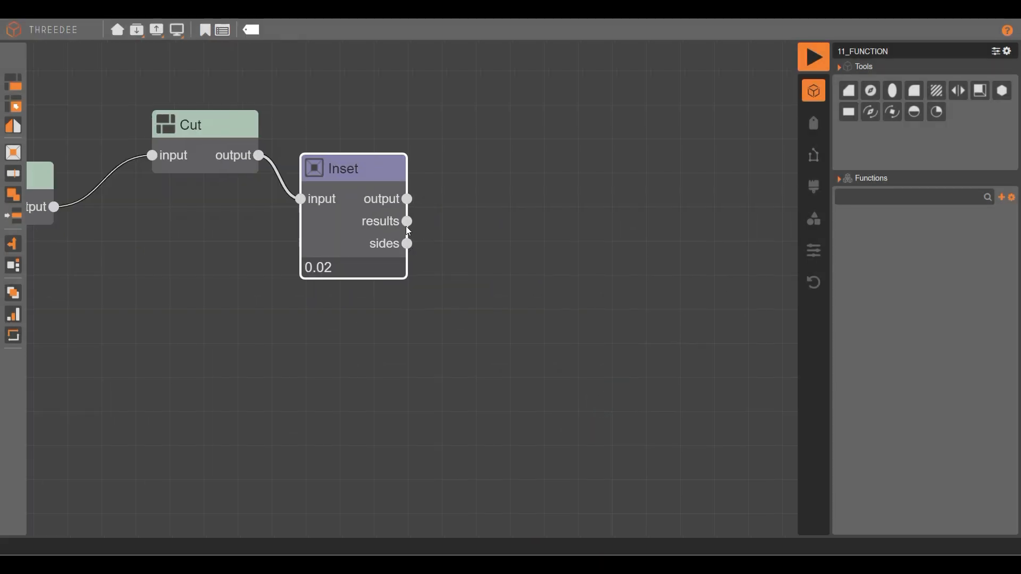
- Add an Extrude node to the 0.02 Inset's results, using the amount method with an amount of -0.02
{"action": "left_click_drag", "start_coordinate": [407, 221], "coordinate": [464, 288]}
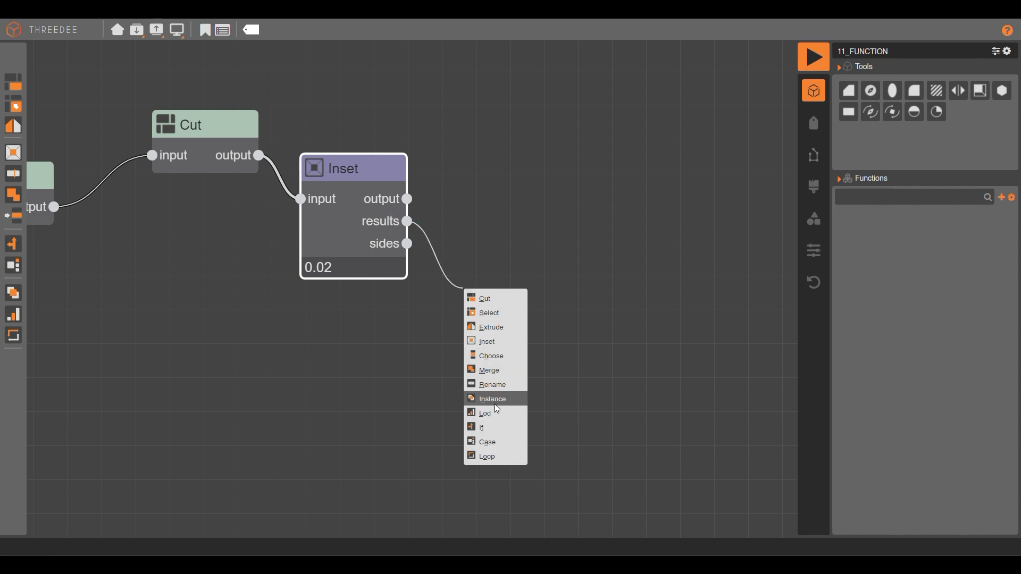
{"action": "left_click", "coordinate": [489, 327]}
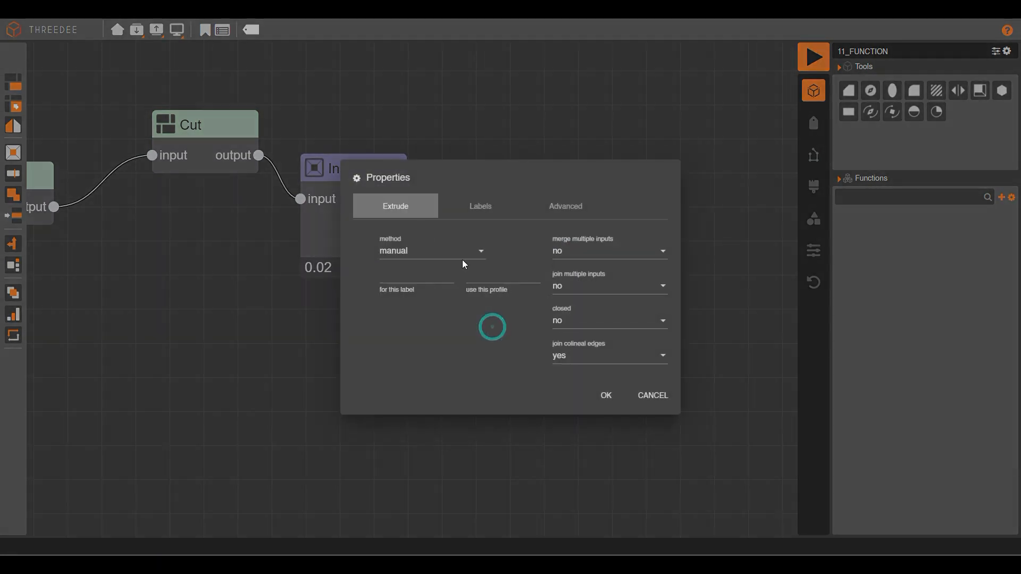
{"action": "left_click", "coordinate": [446, 251]}
{"action": "left_click", "coordinate": [413, 272]}
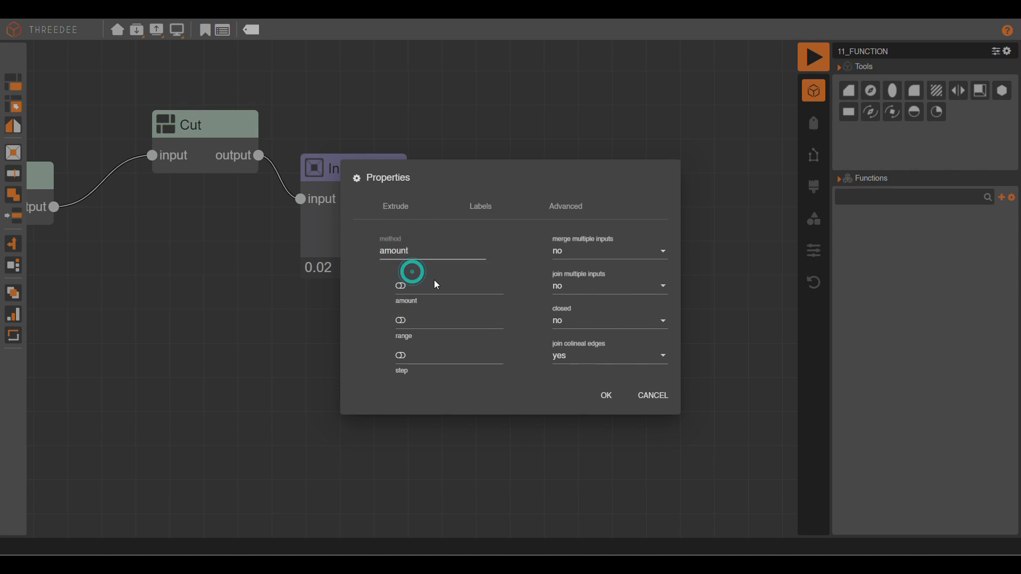
{"action": "left_click", "coordinate": [431, 287]}
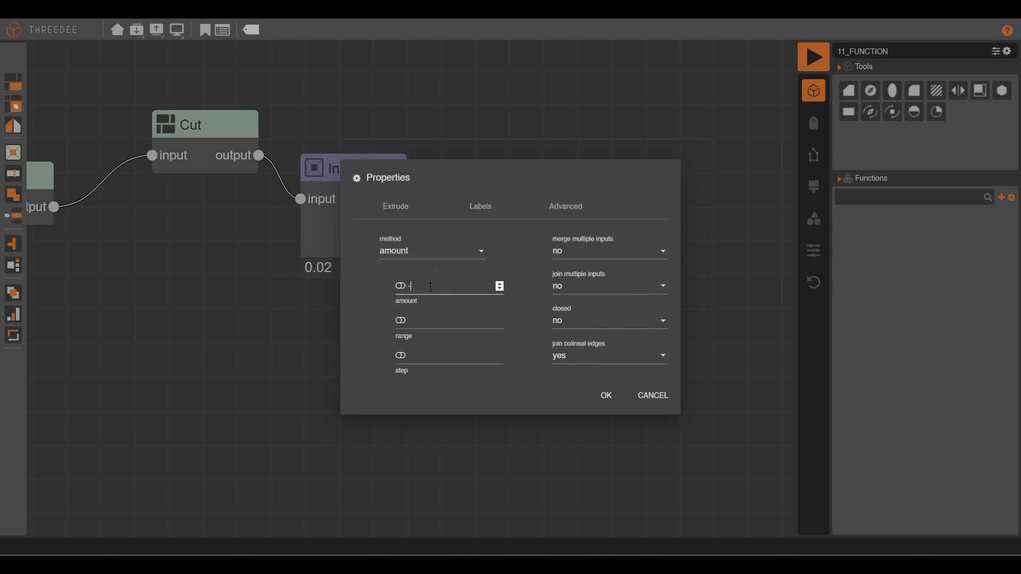
{"action": "type", "text": "-.02"}
{"action": "left_click", "coordinate": [606, 396]}
- Run the function, inspect the recessed panes and glazing bars from several angles in 3D, and return to the graph
{"action": "left_click", "coordinate": [816, 63]}
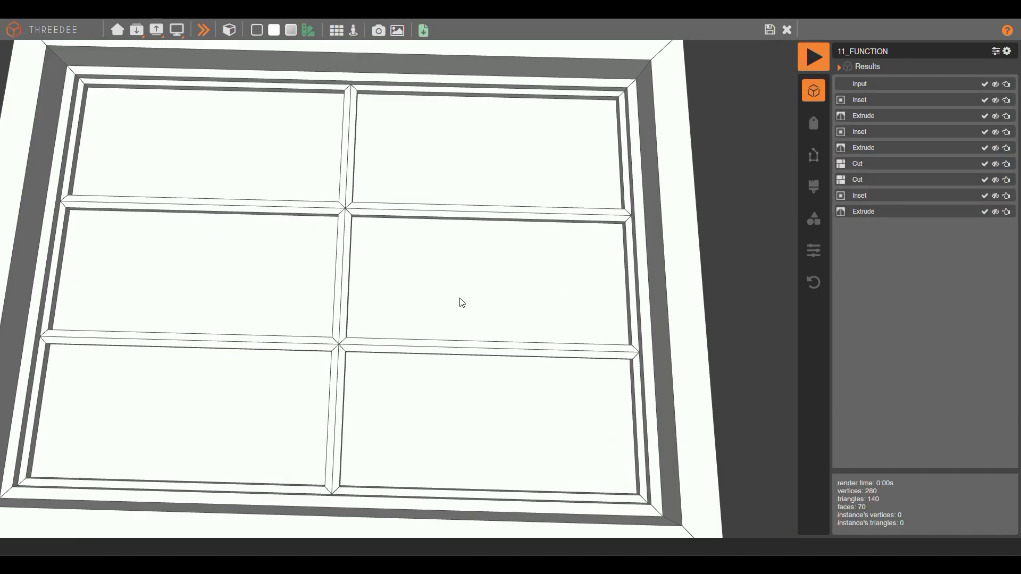
{"action": "left_click_drag", "start_coordinate": [453, 302], "coordinate": [494, 240]}
{"action": "right_click_drag", "start_coordinate": [409, 245], "coordinate": [484, 222]}
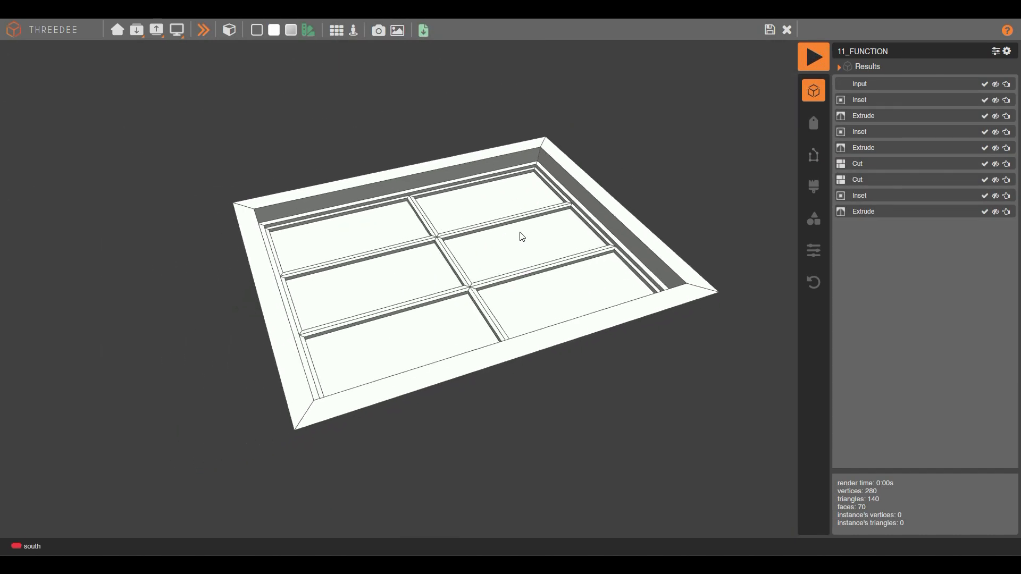
{"action": "left_click_drag", "start_coordinate": [565, 217], "coordinate": [532, 223]}
{"action": "right_click_drag", "start_coordinate": [532, 223], "coordinate": [485, 231]}
{"action": "left_click_drag", "start_coordinate": [476, 209], "coordinate": [501, 271]}
{"action": "right_click_drag", "start_coordinate": [502, 271], "coordinate": [508, 271]}
{"action": "left_click_drag", "start_coordinate": [474, 325], "coordinate": [415, 250]}
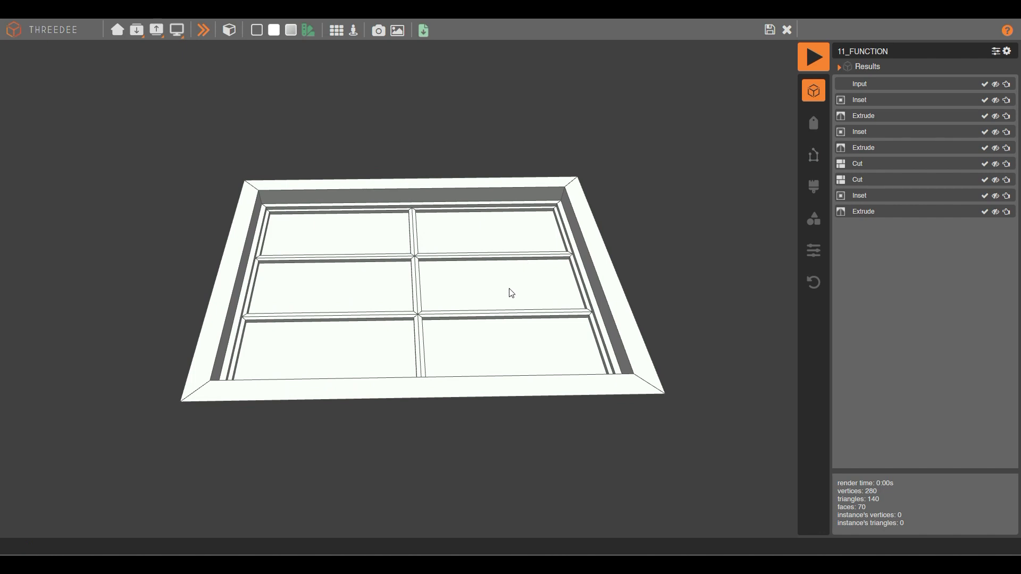
{"action": "left_click", "coordinate": [770, 31]}
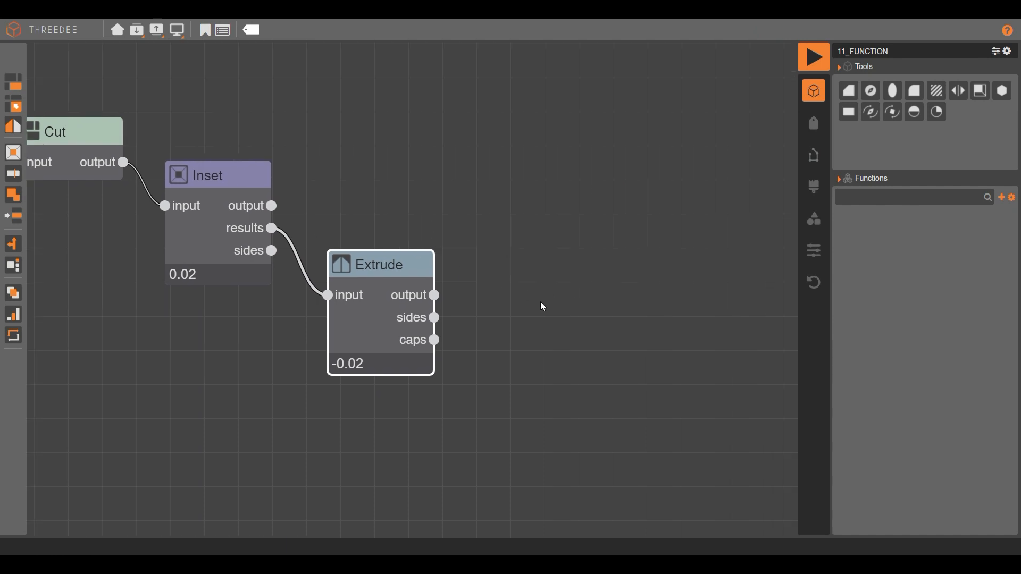
- Publish the graph as a function named 11_FUNCTION, version 1.00, and return to the projects overview
{"action": "scroll", "coordinate": [680, 302], "scroll_direction": "down", "scroll_amount": 5}
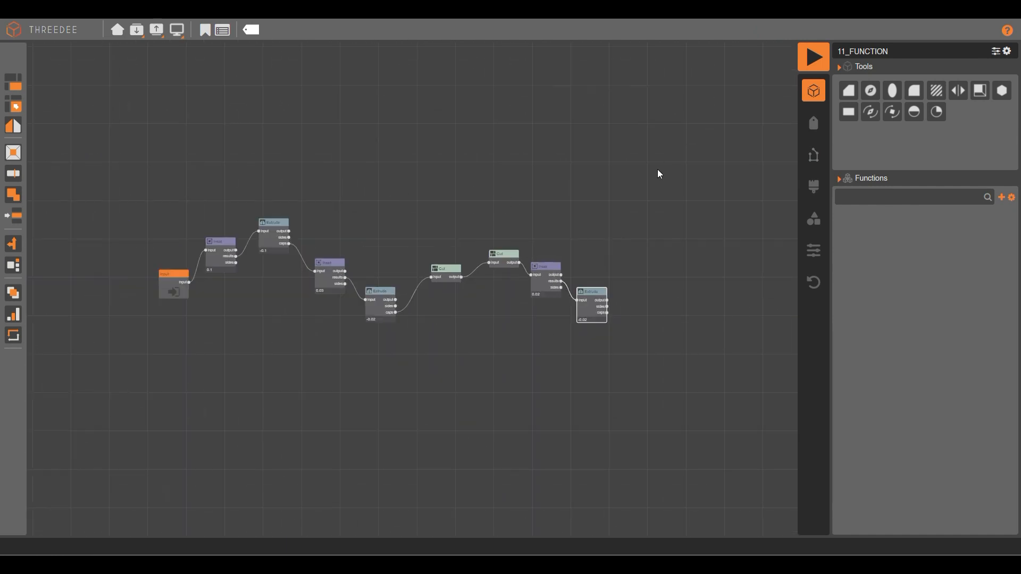
{"action": "left_click", "coordinate": [159, 32]}
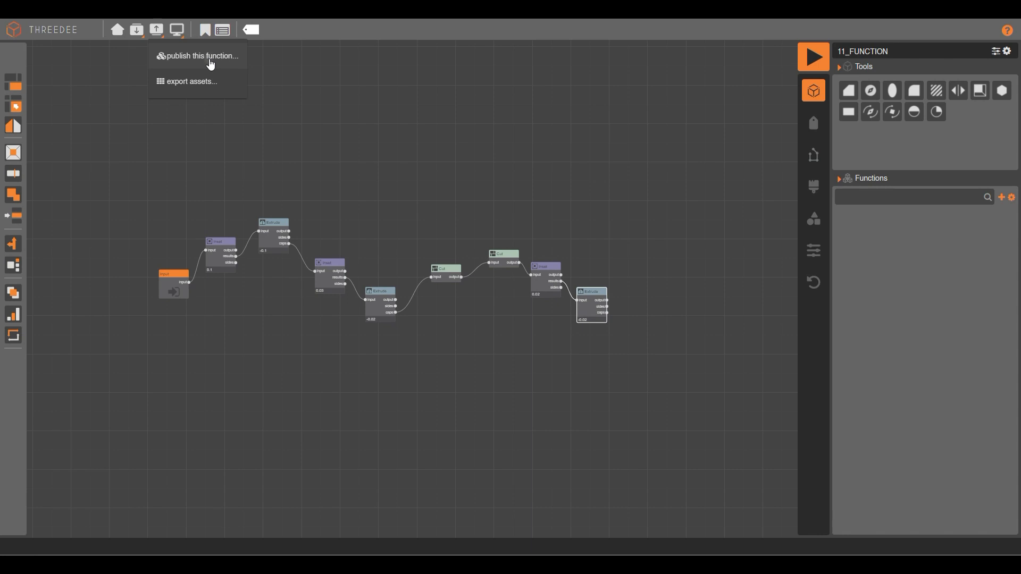
{"action": "left_click", "coordinate": [211, 65]}
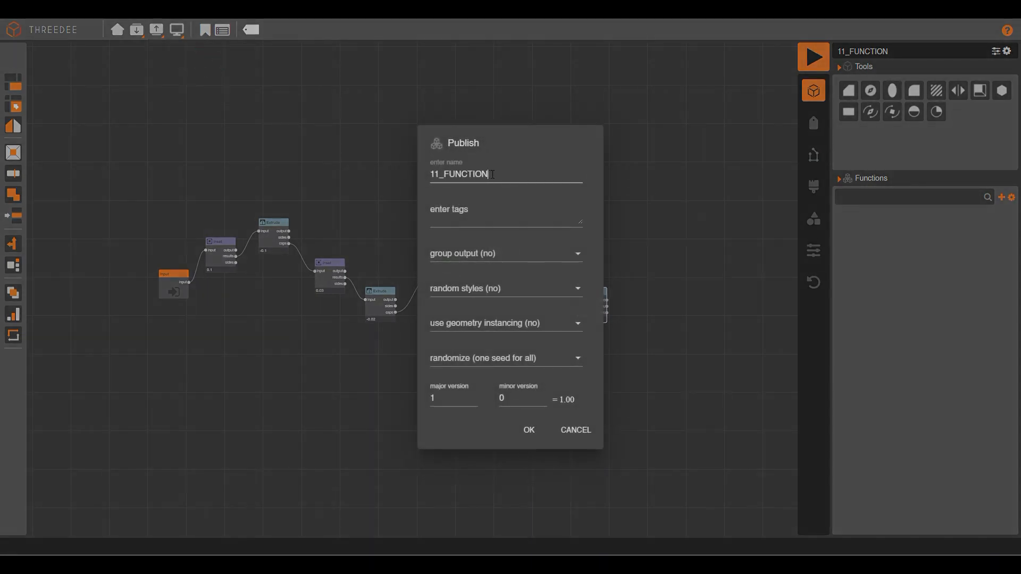
{"action": "double_click", "coordinate": [492, 175]}
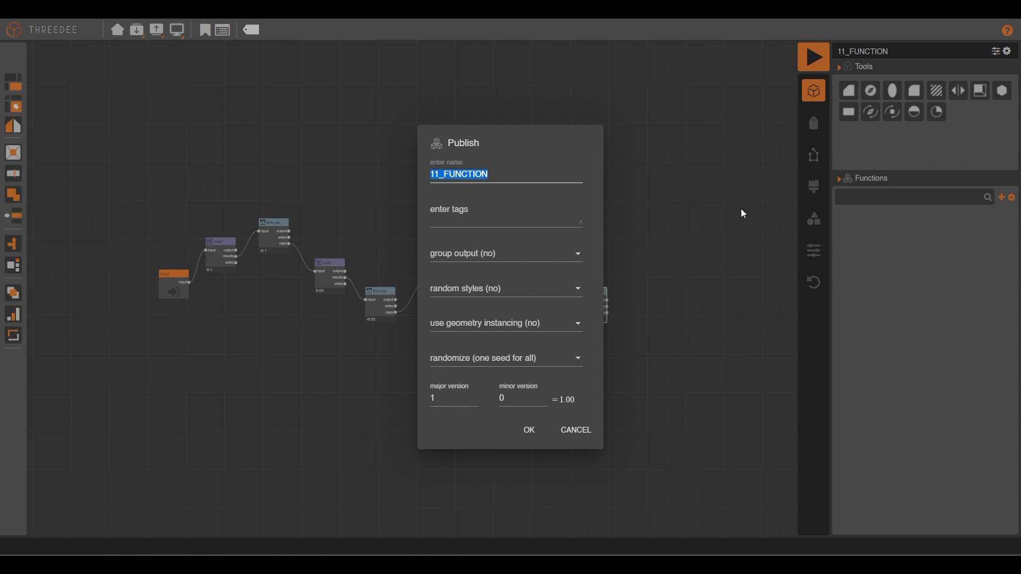
{"action": "left_click", "coordinate": [583, 158]}
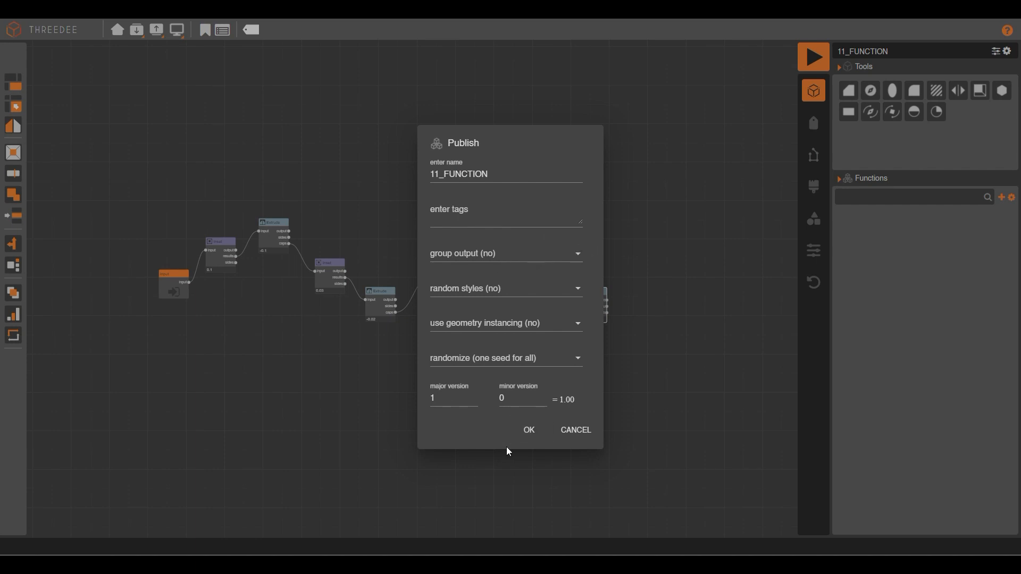
{"action": "left_click", "coordinate": [529, 432]}
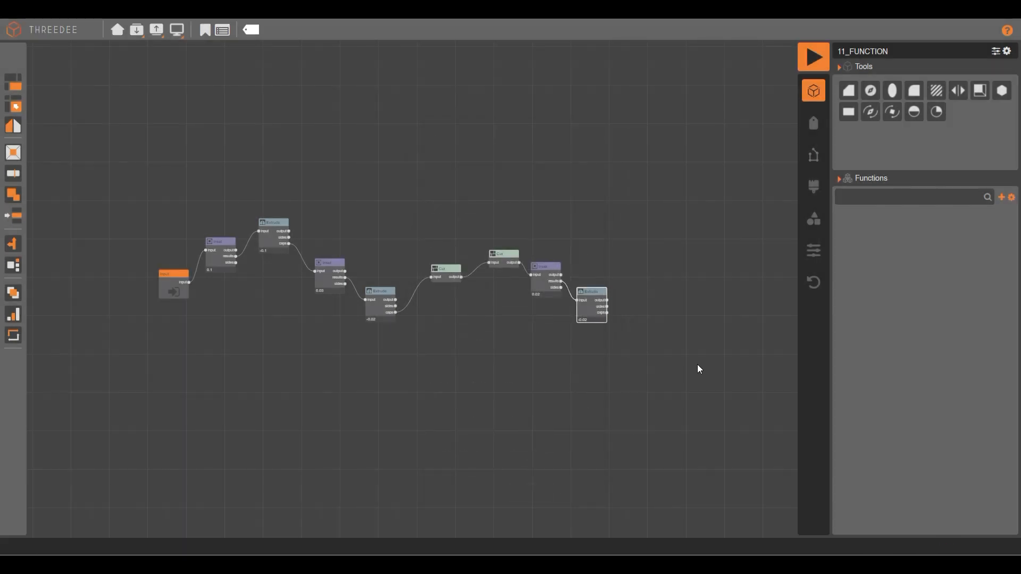
{"action": "left_click", "coordinate": [117, 29]}
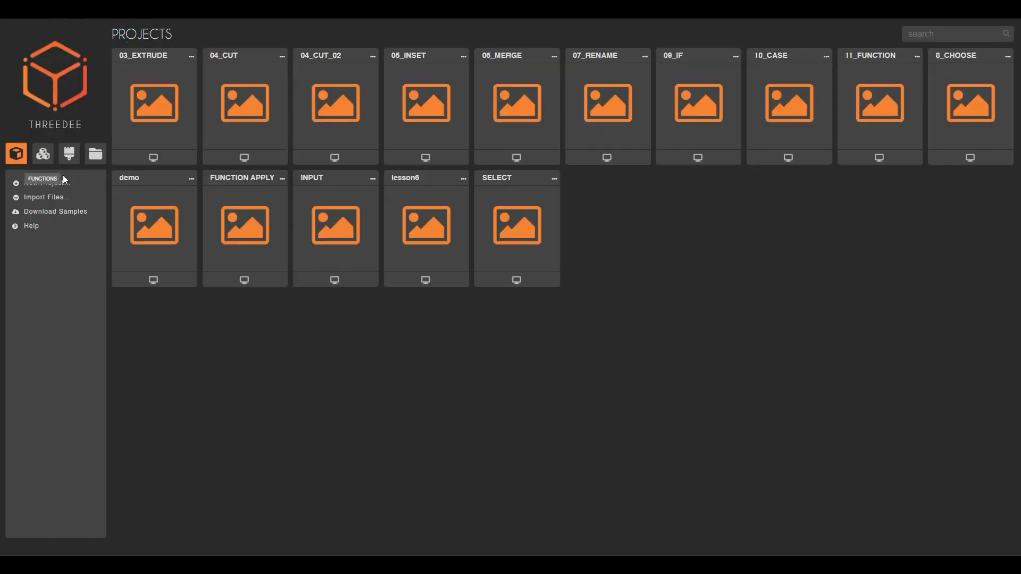
- Check the published 11_FUNCTION in the functions library and reopen the 11_FUNCTION project
{"action": "left_click", "coordinate": [44, 155]}
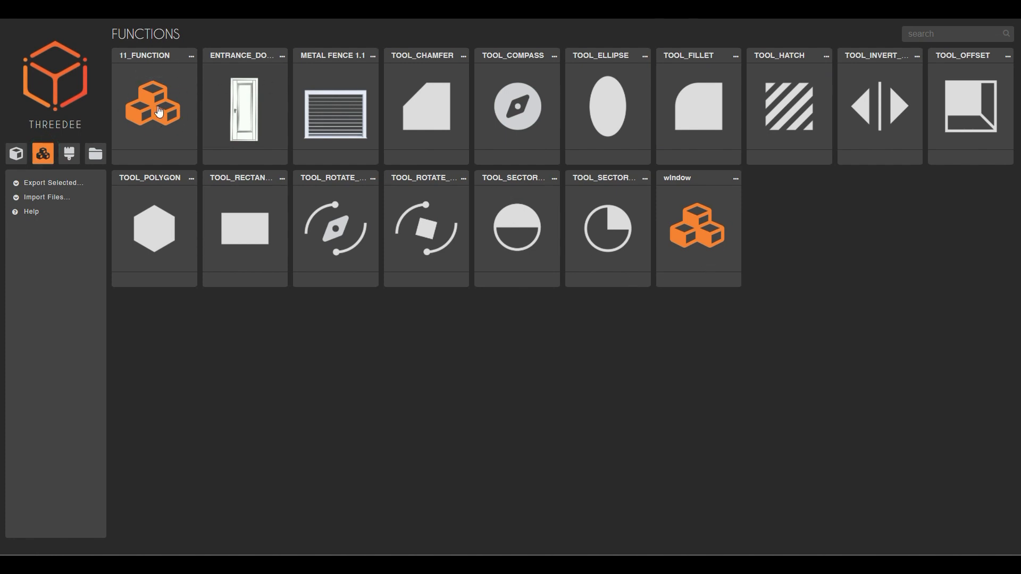
{"action": "left_click", "coordinate": [16, 154]}
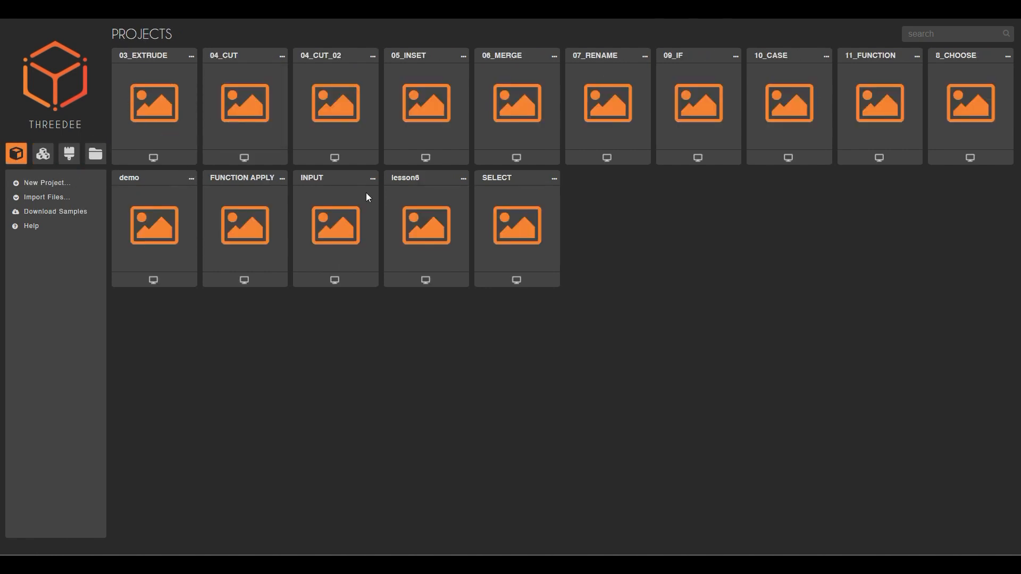
{"action": "left_click", "coordinate": [878, 102]}
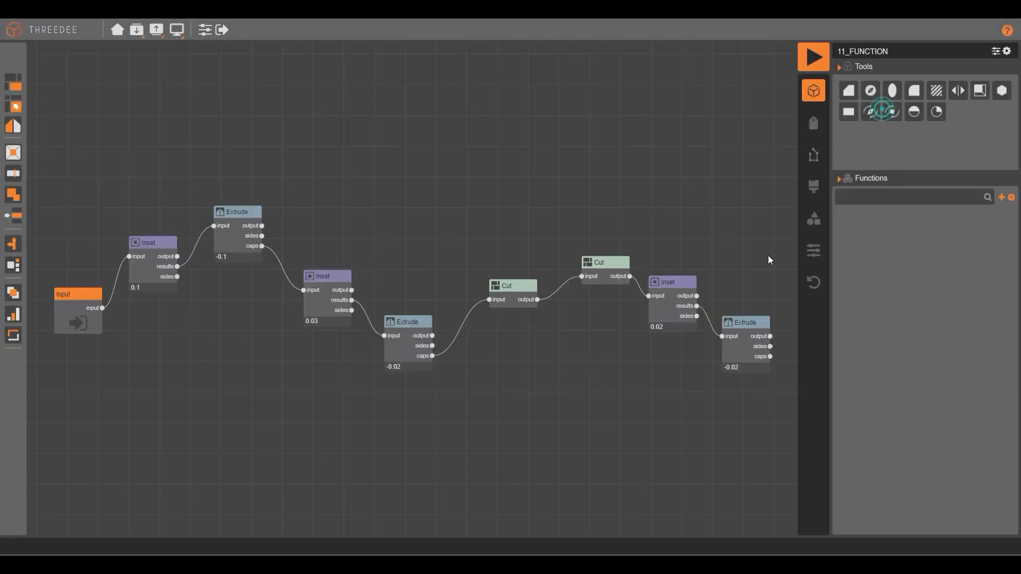
- Render the window and display it in plain white without label colours, seen from the front
{"action": "left_click", "coordinate": [812, 59]}
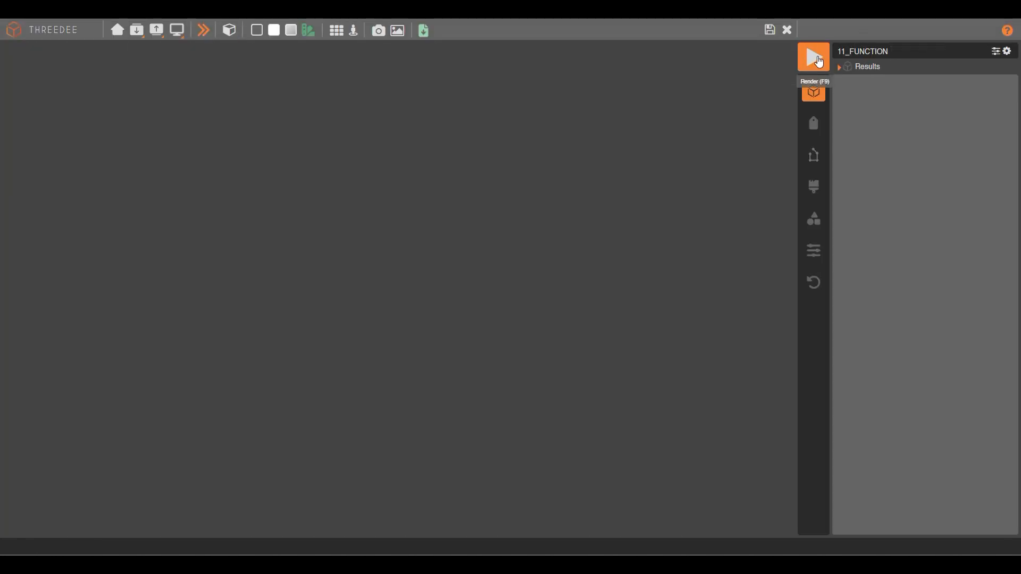
{"action": "left_click_drag", "start_coordinate": [328, 241], "coordinate": [321, 228]}
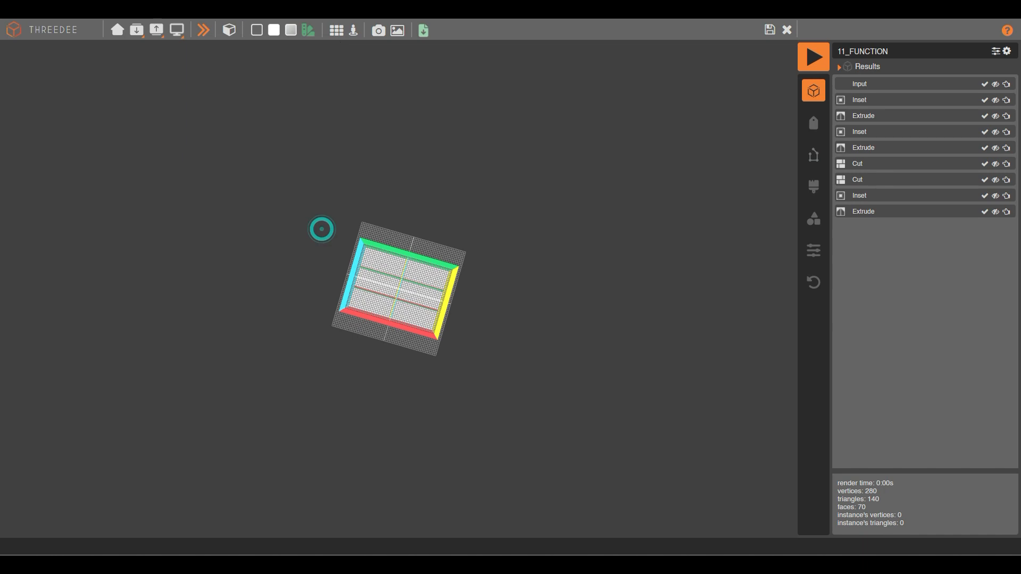
{"action": "left_click", "coordinate": [256, 30]}
{"action": "left_click_drag", "start_coordinate": [465, 321], "coordinate": [441, 327]}
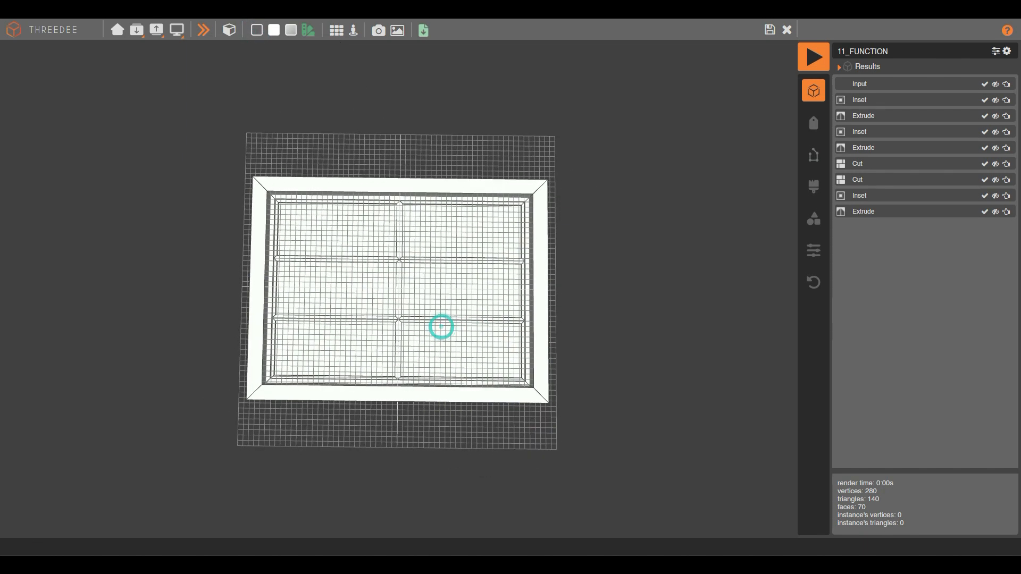
- Hide the grid, save a face-on screenshot of the centred window as the thumbnail, and return to the graph
{"action": "left_click", "coordinate": [336, 30]}
{"action": "scroll", "coordinate": [416, 249], "scroll_direction": "up", "scroll_amount": 5}
{"action": "right_click_drag", "start_coordinate": [431, 250], "coordinate": [453, 227]}
{"action": "left_click_drag", "start_coordinate": [430, 239], "coordinate": [429, 257]}
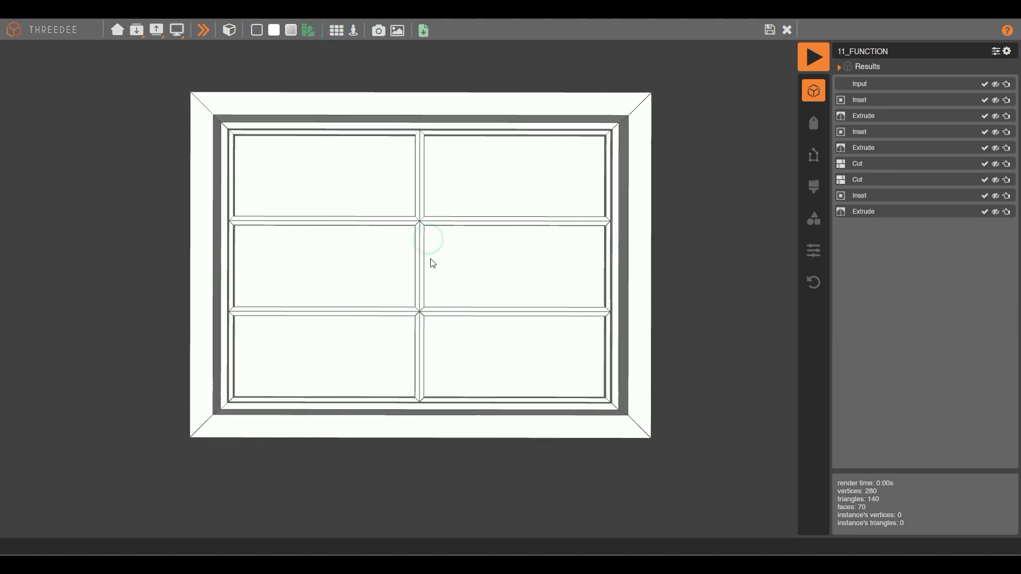
{"action": "right_click_drag", "start_coordinate": [453, 207], "coordinate": [458, 224]}
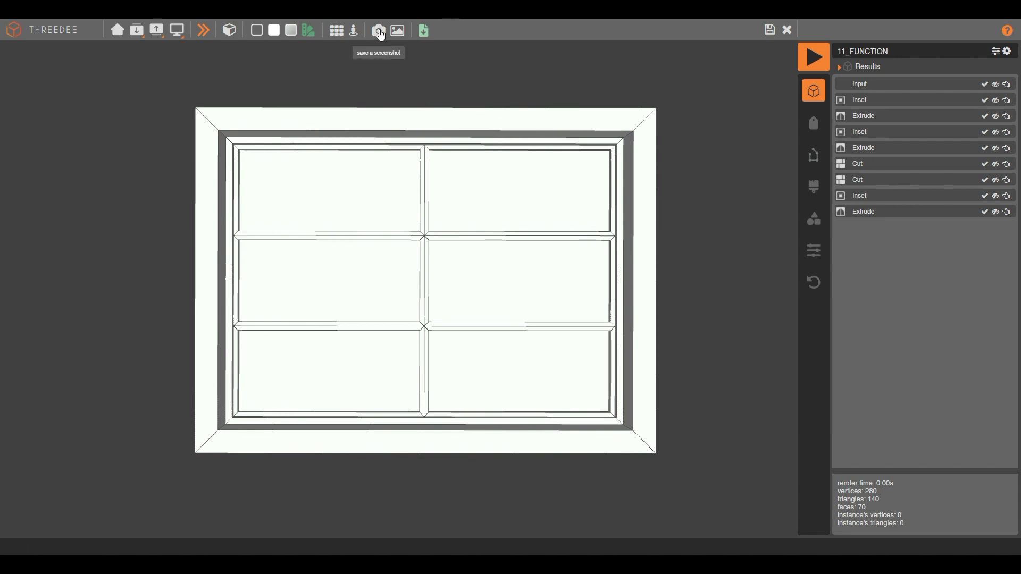
{"action": "left_click", "coordinate": [379, 32]}
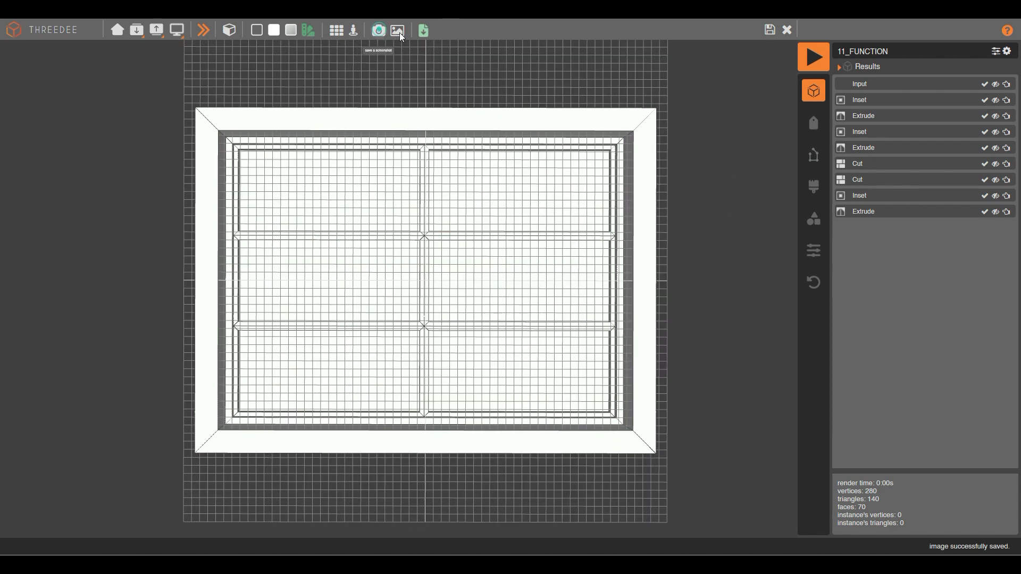
{"action": "left_click", "coordinate": [770, 31]}
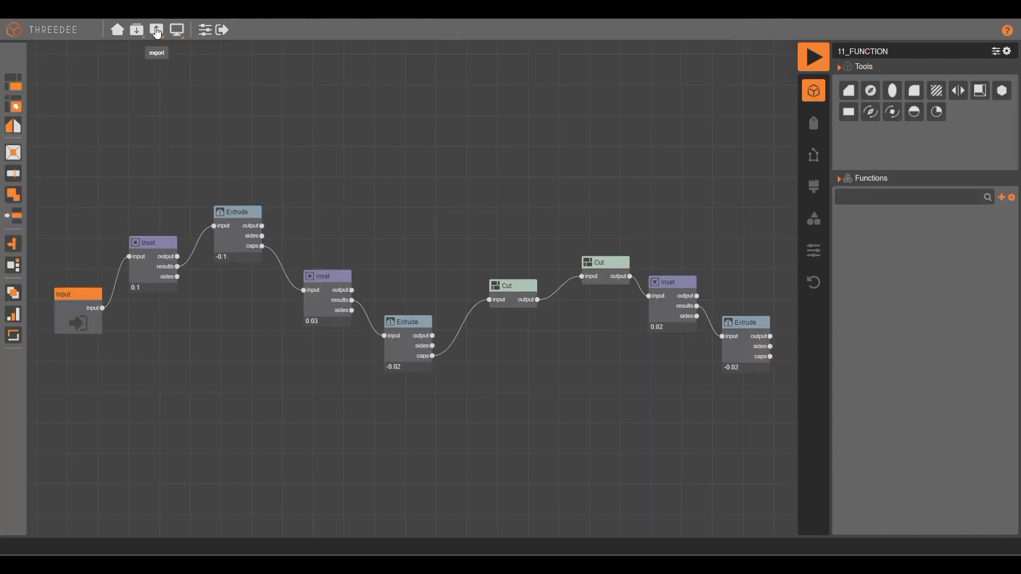
- Republish the graph as function 11_FUNCTION with minor version 1 (1.01) and return to the projects overview
{"action": "left_click", "coordinate": [157, 30]}
{"action": "left_click", "coordinate": [194, 53]}
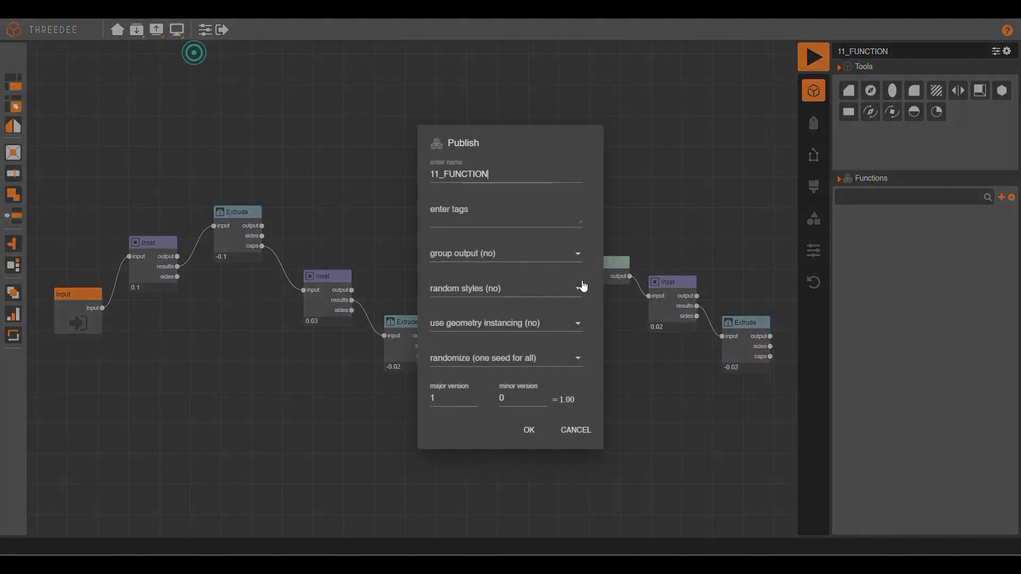
{"action": "left_click", "coordinate": [543, 396]}
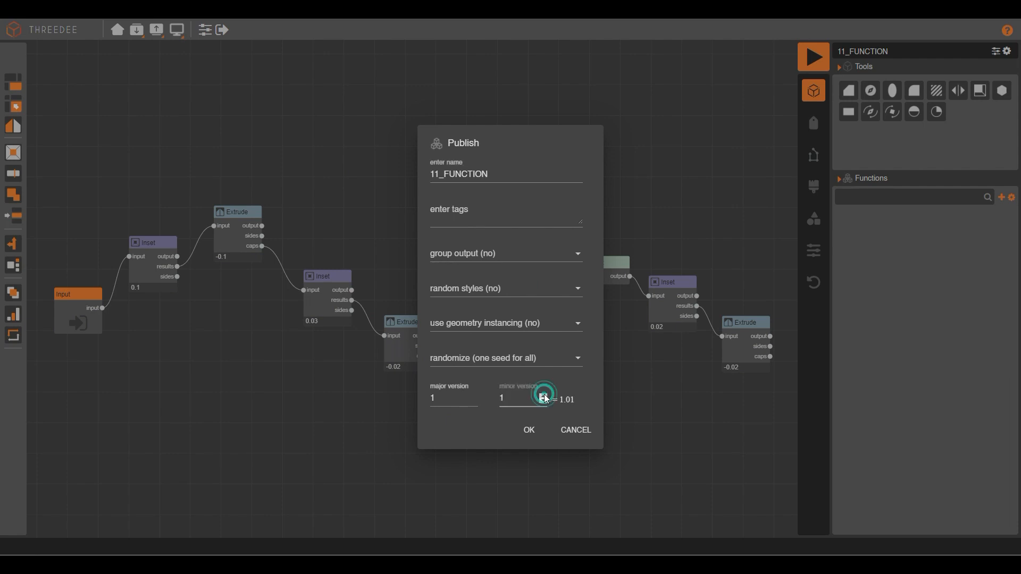
{"action": "left_click", "coordinate": [532, 431]}
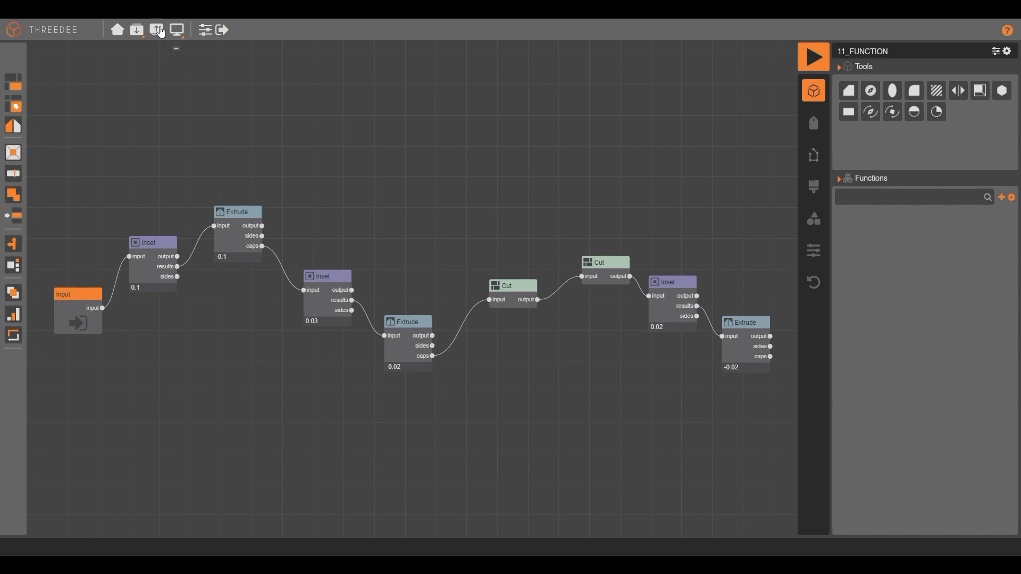
{"action": "left_click", "coordinate": [118, 29]}
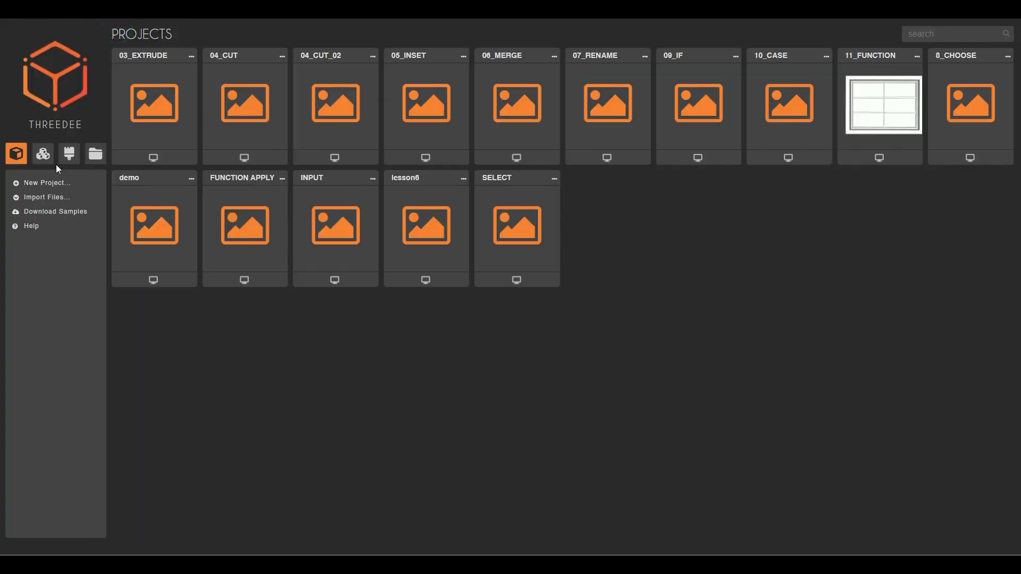
- Check the new 11_FUNCTION thumbnail in the functions library and open the FUNCTION APPLY project
{"action": "left_click", "coordinate": [44, 158]}
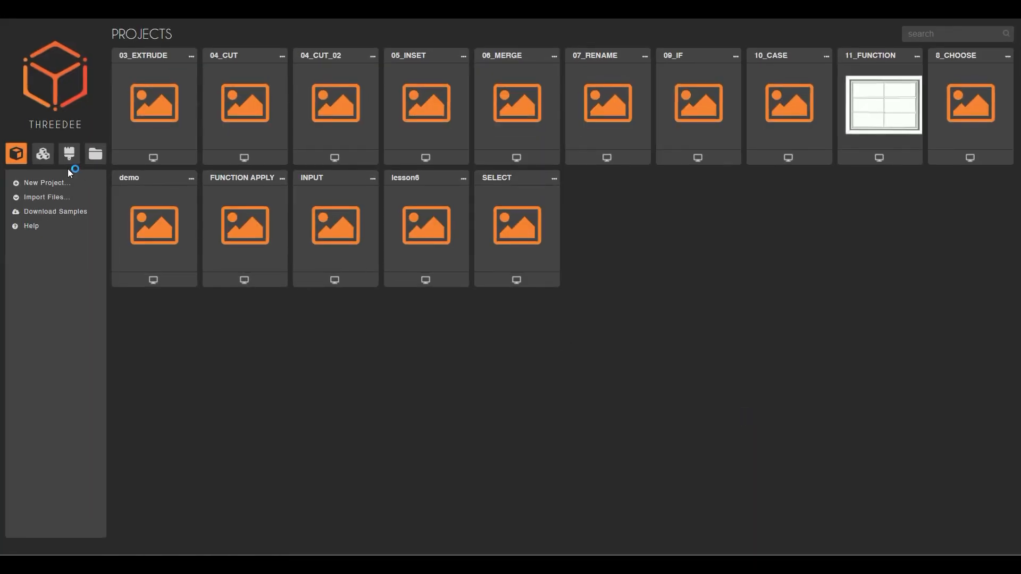
{"action": "left_click", "coordinate": [43, 154]}
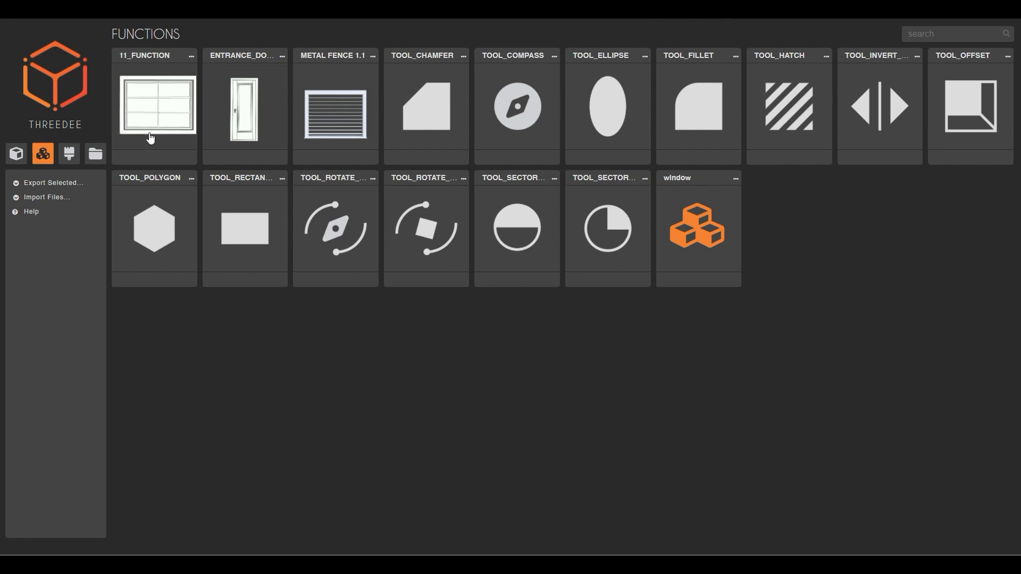
{"action": "left_click", "coordinate": [16, 155]}
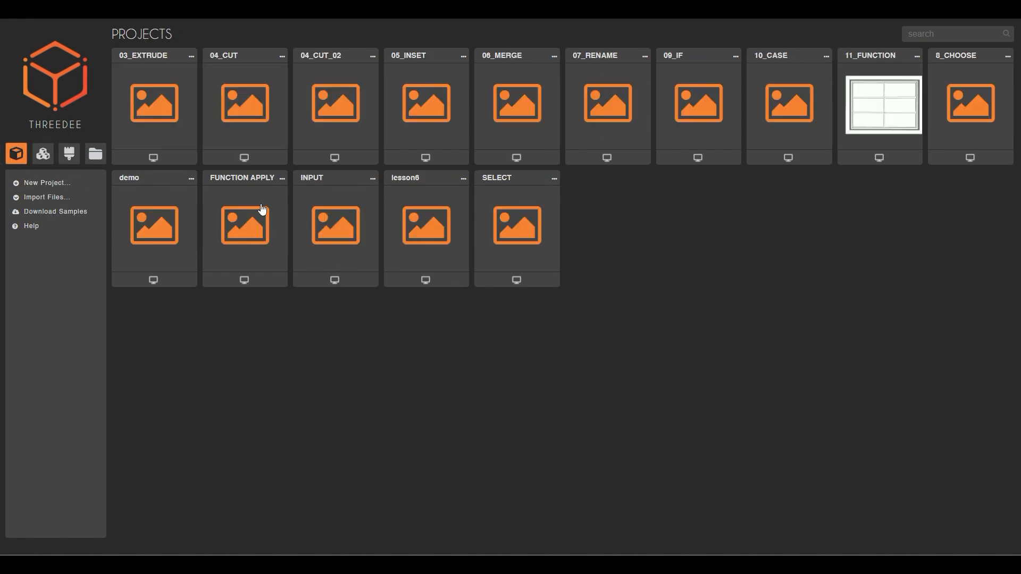
{"action": "left_click", "coordinate": [251, 234]}
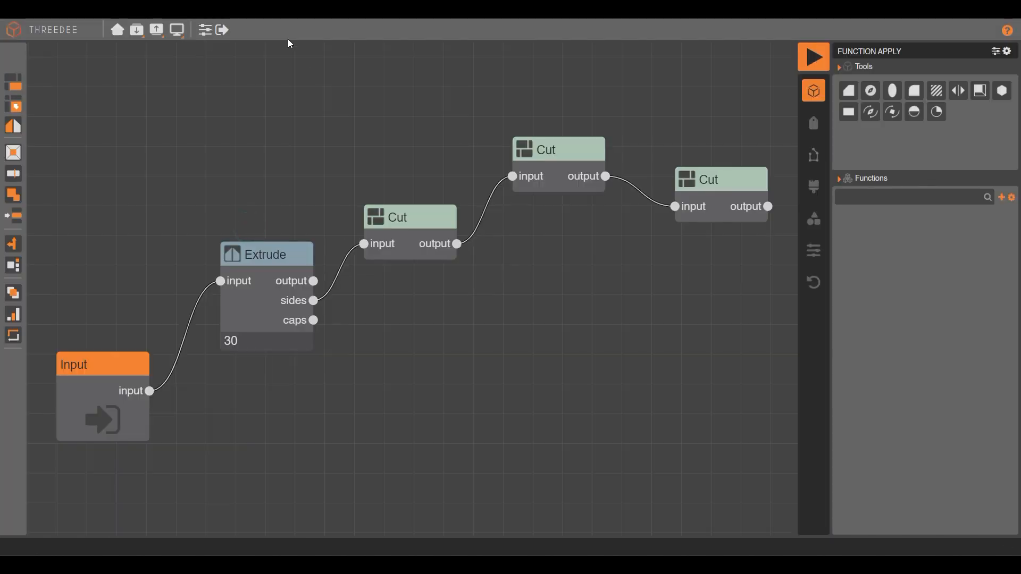
- Render the FUNCTION APPLY building and examine its panelled facades from one corner
{"action": "left_click", "coordinate": [813, 56]}
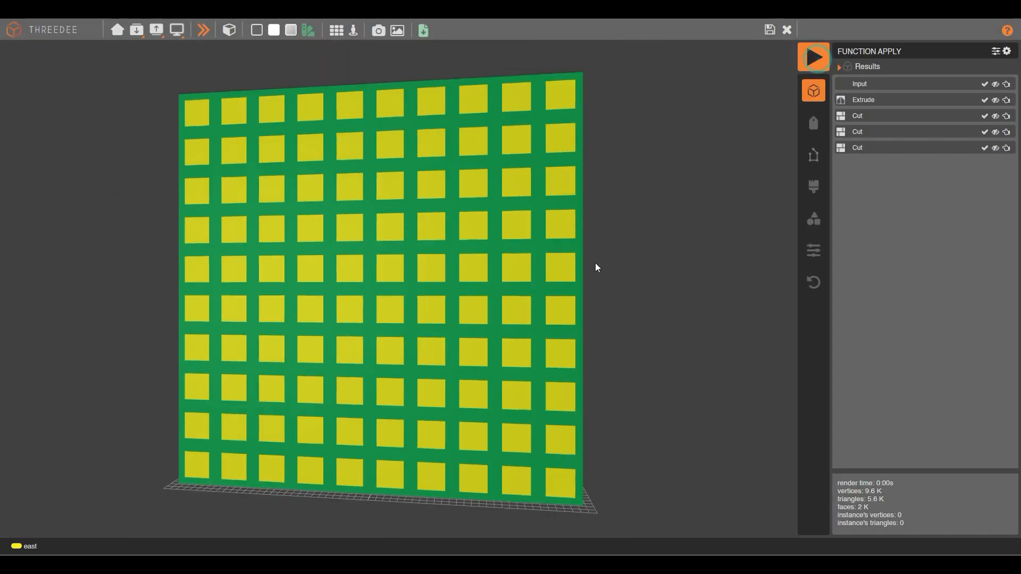
{"action": "scroll", "coordinate": [595, 263], "scroll_direction": "down", "scroll_amount": 5}
{"action": "left_click_drag", "start_coordinate": [406, 262], "coordinate": [480, 242]}
{"action": "scroll", "coordinate": [440, 280], "scroll_direction": "up", "scroll_amount": 4}
{"action": "left_click_drag", "start_coordinate": [439, 279], "coordinate": [458, 286]}
{"action": "scroll", "coordinate": [464, 284], "scroll_direction": "up", "scroll_amount": 2}
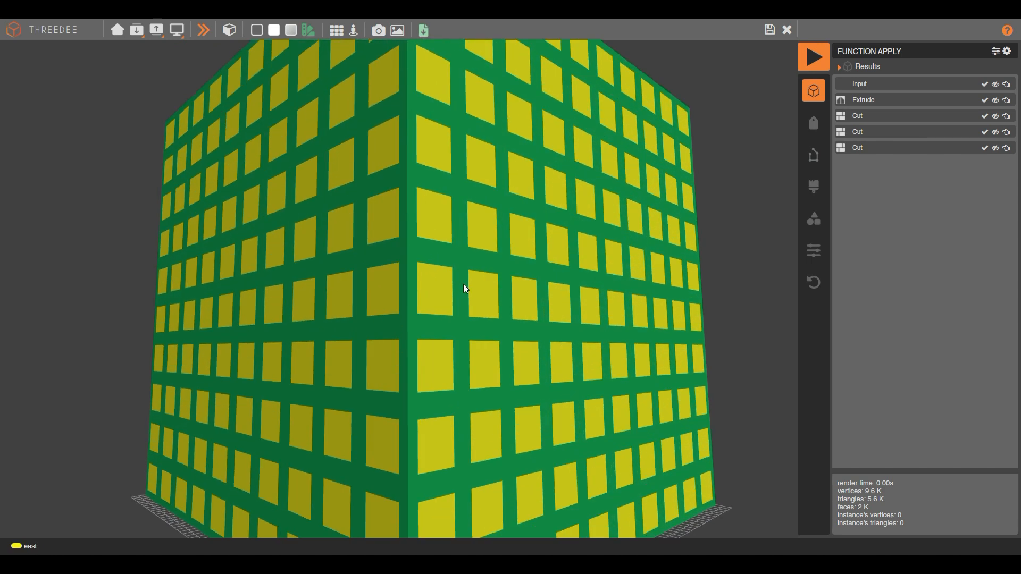
- Select several yellow facade panels on both sides of the corner to inspect them, and return to the graph
{"action": "left_click", "coordinate": [429, 284]}
{"action": "left_click", "coordinate": [446, 218]}
{"action": "left_click", "coordinate": [492, 229]}
{"action": "left_click", "coordinate": [383, 219]}
{"action": "left_click", "coordinate": [379, 148]}
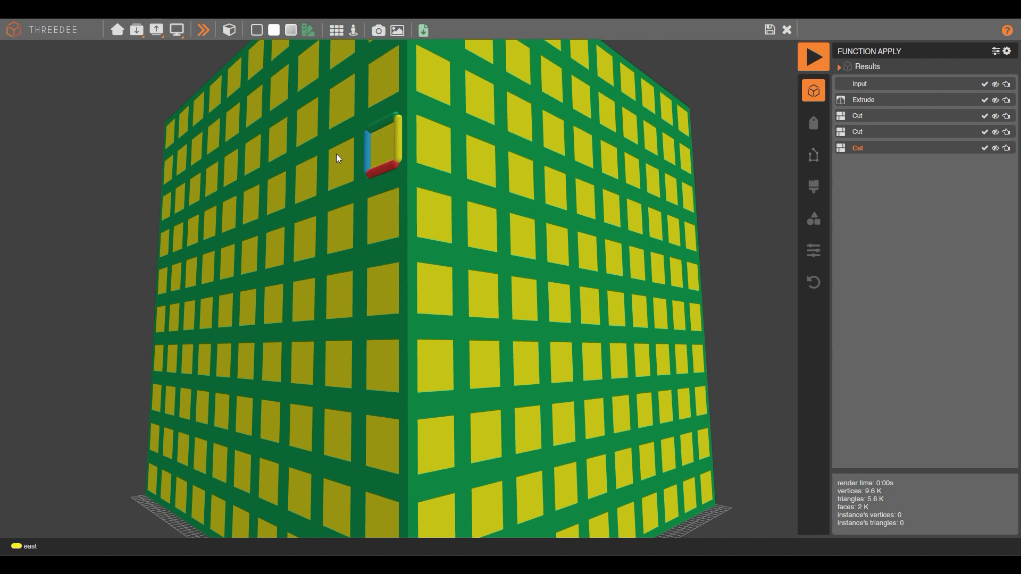
{"action": "left_click", "coordinate": [302, 176]}
{"action": "left_click", "coordinate": [310, 119]}
{"action": "left_click", "coordinate": [382, 92]}
{"action": "left_click_drag", "start_coordinate": [381, 92], "coordinate": [387, 91]}
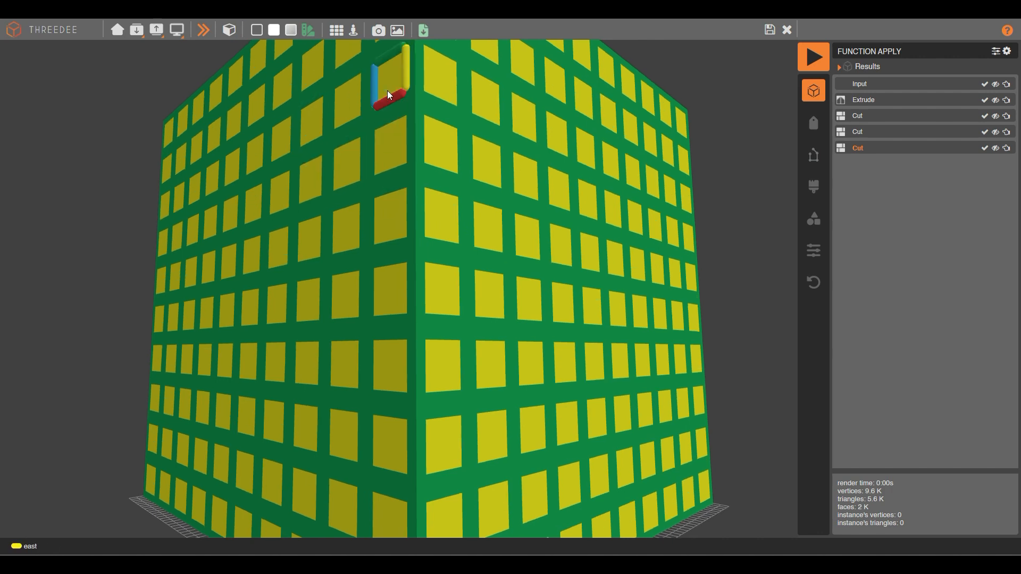
{"action": "left_click", "coordinate": [770, 30]}
- Add a Select node to the last Cut's output, selecting by label with the label east
{"action": "left_click_drag", "start_coordinate": [639, 222], "coordinate": [346, 267]}
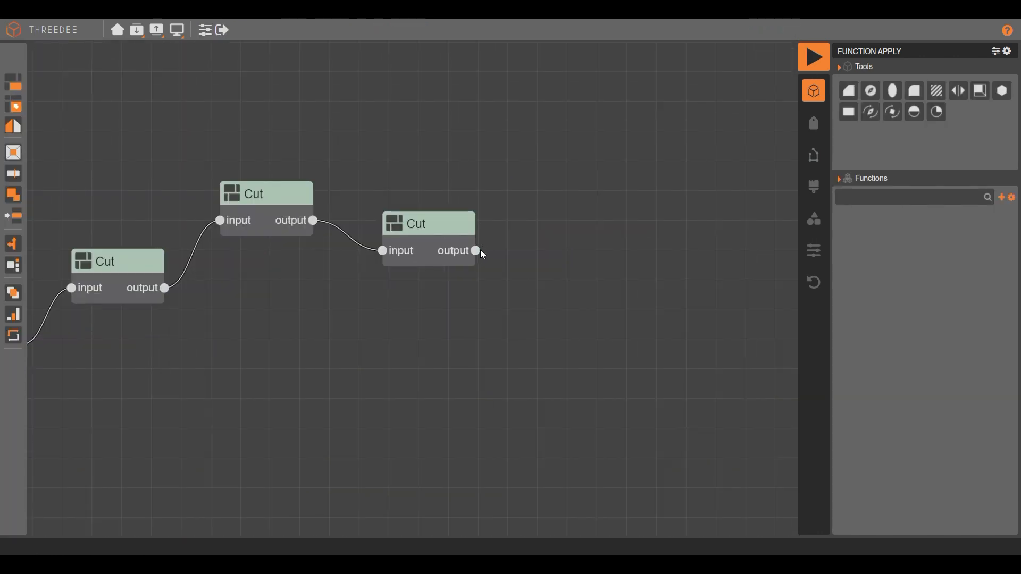
{"action": "left_click", "coordinate": [476, 250]}
{"action": "left_click", "coordinate": [591, 219]}
{"action": "left_click", "coordinate": [534, 251]}
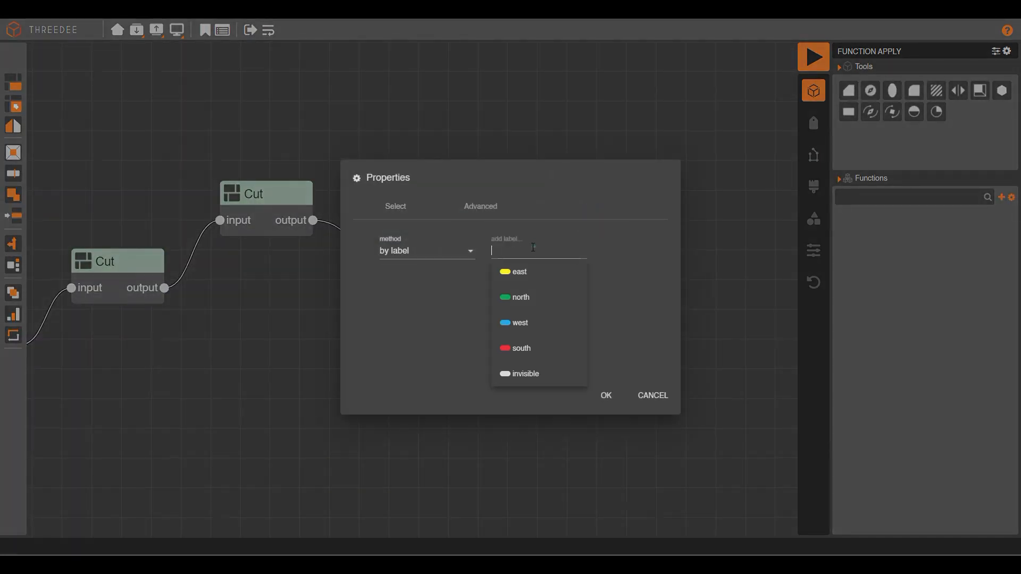
{"action": "left_click", "coordinate": [531, 269]}
{"action": "left_click", "coordinate": [607, 396]}
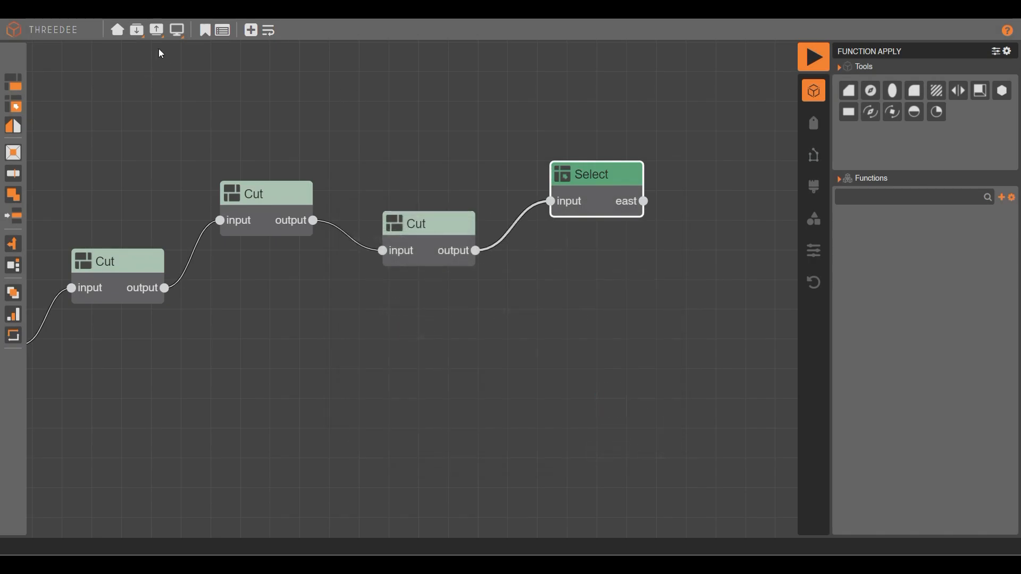
- Import the published 11_FUNCTION into the FUNCTION APPLY project
{"action": "left_click", "coordinate": [136, 33]}
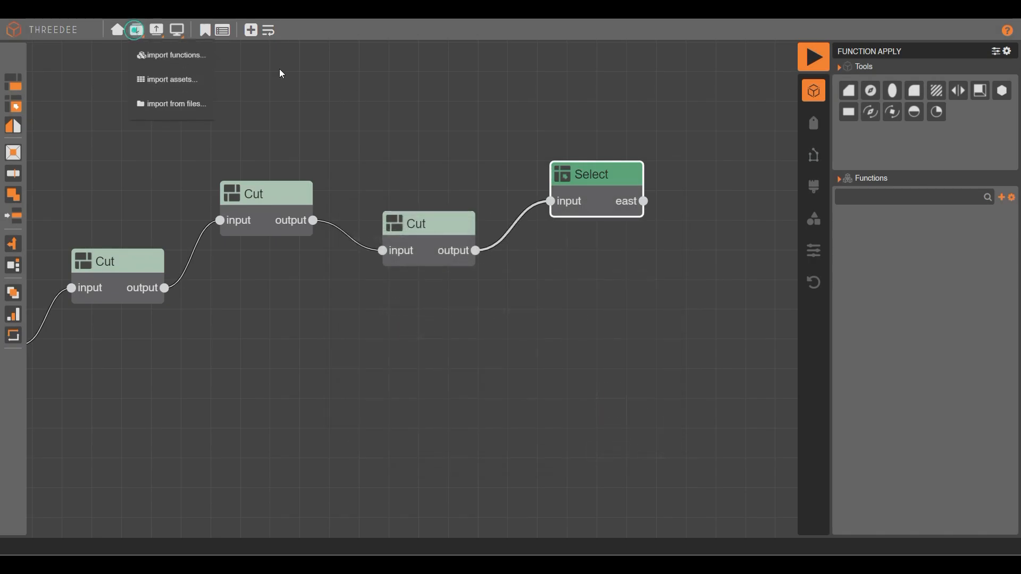
{"action": "left_click", "coordinate": [174, 54]}
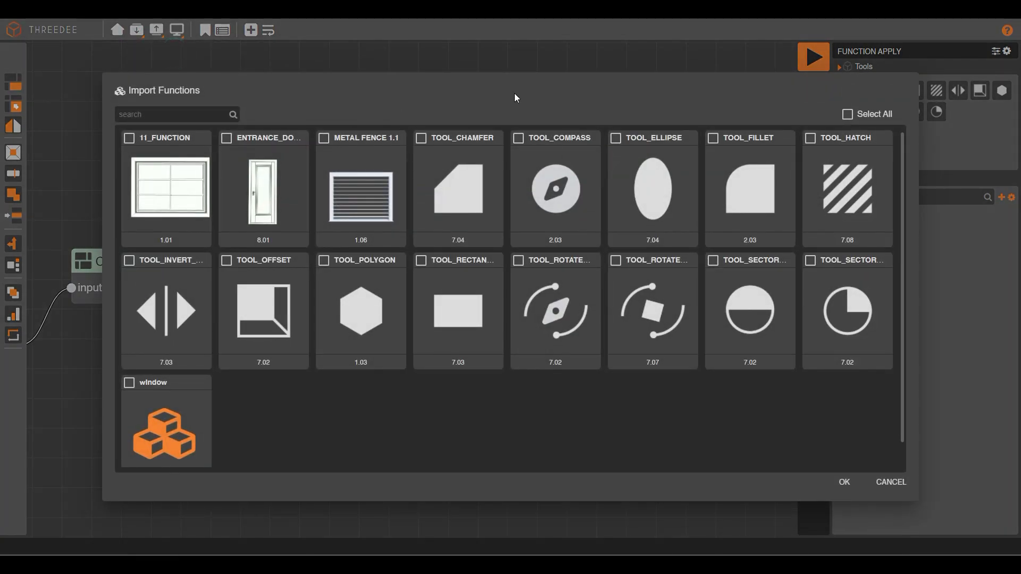
{"action": "left_click", "coordinate": [171, 182]}
{"action": "left_click", "coordinate": [844, 482]}
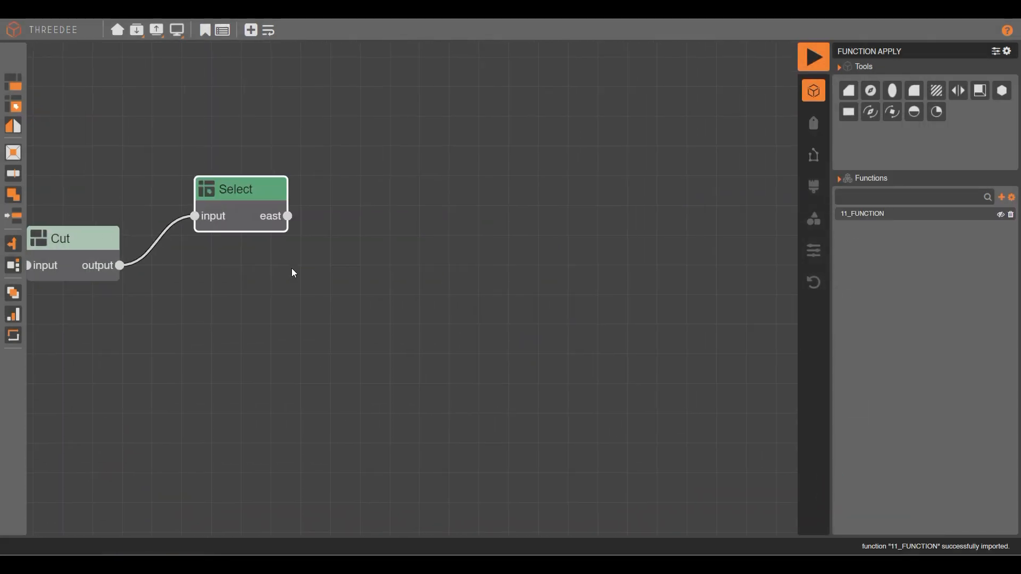
{"action": "left_click_drag", "start_coordinate": [367, 260], "coordinate": [369, 262]}
{"action": "mouse_move", "coordinate": [415, 271]}
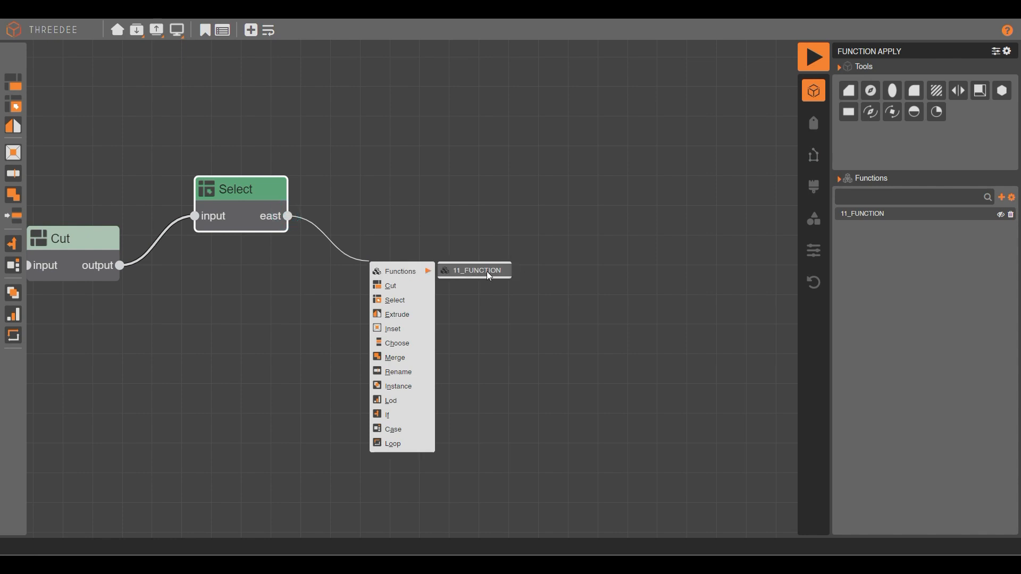
{"action": "left_click", "coordinate": [538, 166]}
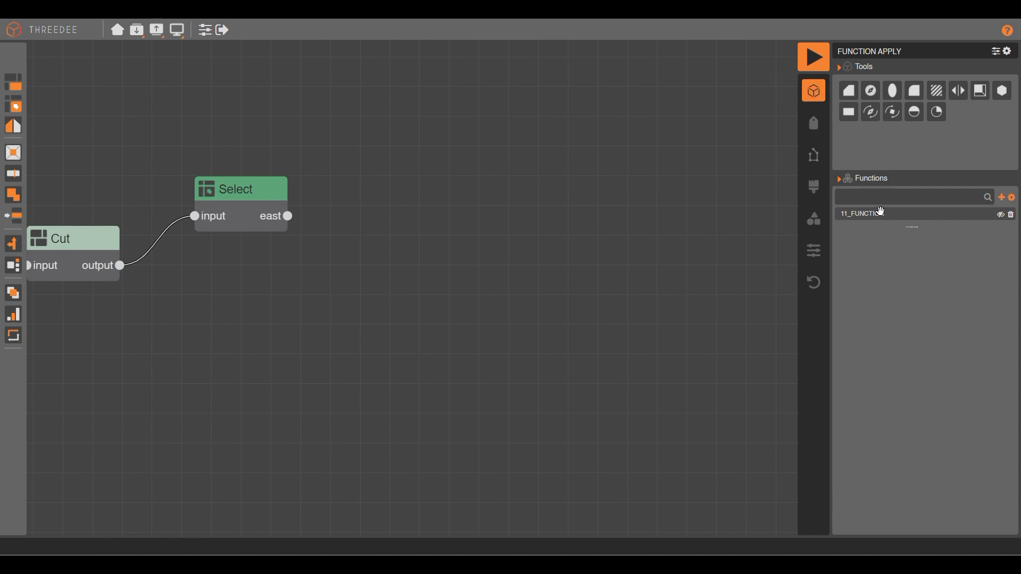
- Add an 11_FUNCTION node to the graph and connect the Select node's east output to its input
{"action": "left_click_drag", "start_coordinate": [882, 214], "coordinate": [403, 215]}
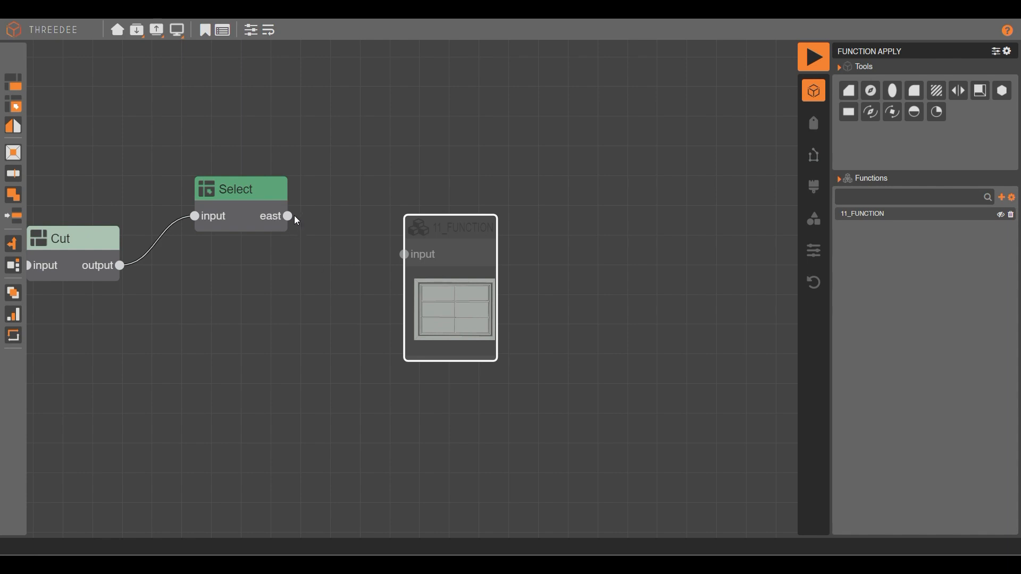
{"action": "left_click_drag", "start_coordinate": [288, 216], "coordinate": [404, 255]}
{"action": "left_click_drag", "start_coordinate": [289, 221], "coordinate": [383, 246]}
{"action": "left_click_drag", "start_coordinate": [407, 255], "coordinate": [404, 254]}
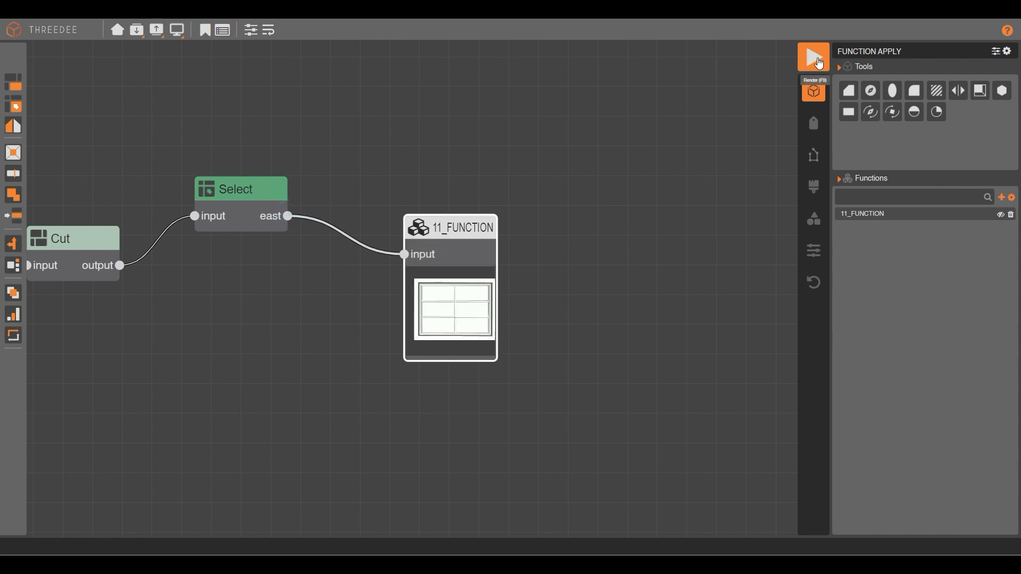
- Render the building in plain white and inspect the windows on its facades from close up and from a distance
{"action": "left_click", "coordinate": [820, 64]}
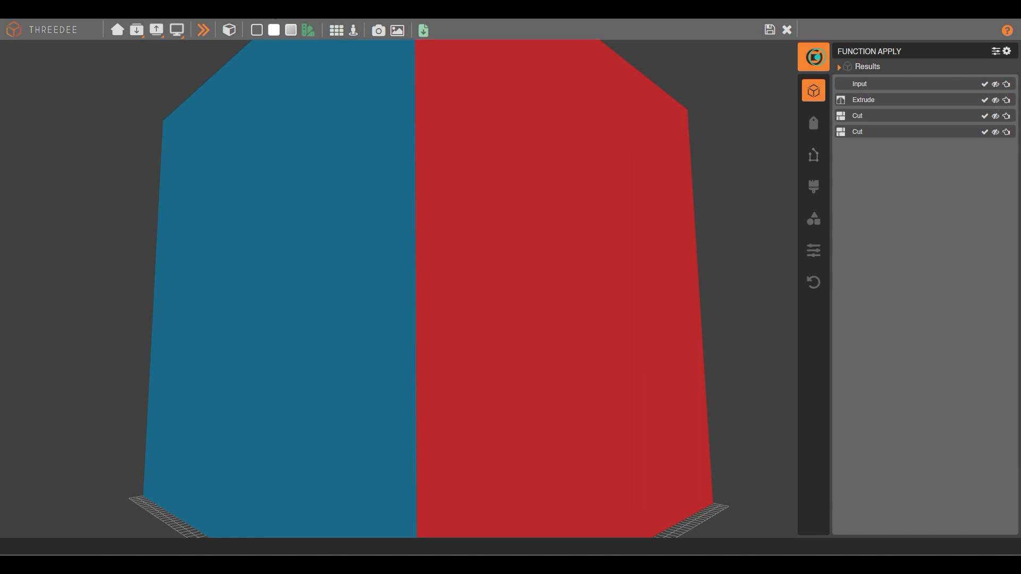
{"action": "left_click", "coordinate": [258, 31]}
{"action": "scroll", "coordinate": [547, 258], "scroll_direction": "up", "scroll_amount": 3}
{"action": "scroll", "coordinate": [547, 257], "scroll_direction": "down", "scroll_amount": 5}
{"action": "left_click_drag", "start_coordinate": [622, 236], "coordinate": [449, 234]}
{"action": "scroll", "coordinate": [516, 256], "scroll_direction": "up", "scroll_amount": 6}
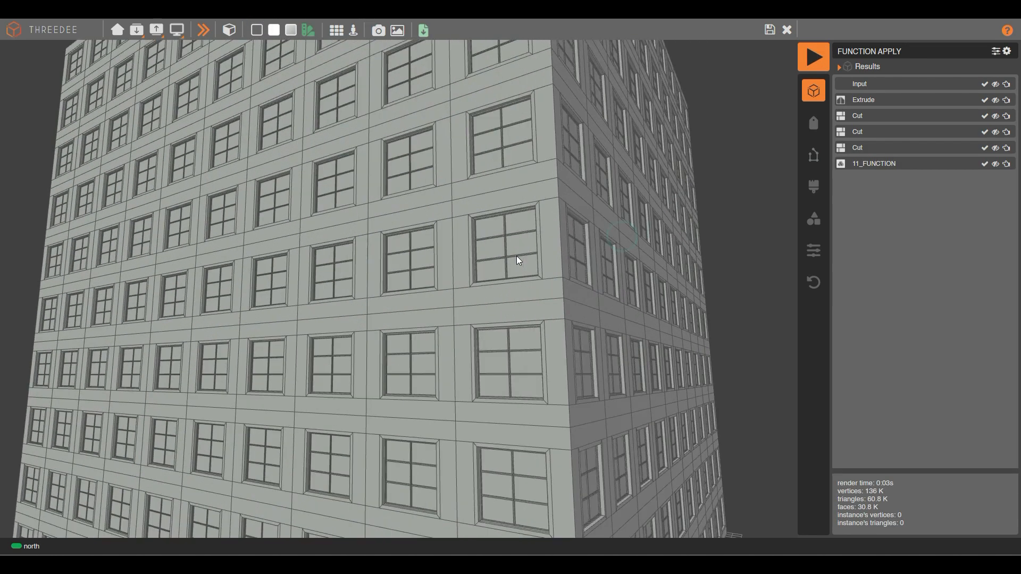
{"action": "mouse_move", "coordinate": [554, 224]}
{"action": "left_mouse_down"}
{"action": "mouse_move", "coordinate": [483, 226]}
{"action": "mouse_move", "coordinate": [288, 177]}
{"action": "mouse_move", "coordinate": [312, 207]}
{"action": "mouse_move", "coordinate": [401, 238]}
{"action": "mouse_move", "coordinate": [544, 237]}
{"action": "left_mouse_up"}
{"action": "scroll", "coordinate": [472, 263], "scroll_direction": "up", "scroll_amount": 5}
{"action": "scroll", "coordinate": [617, 275], "scroll_direction": "down", "scroll_amount": 5}
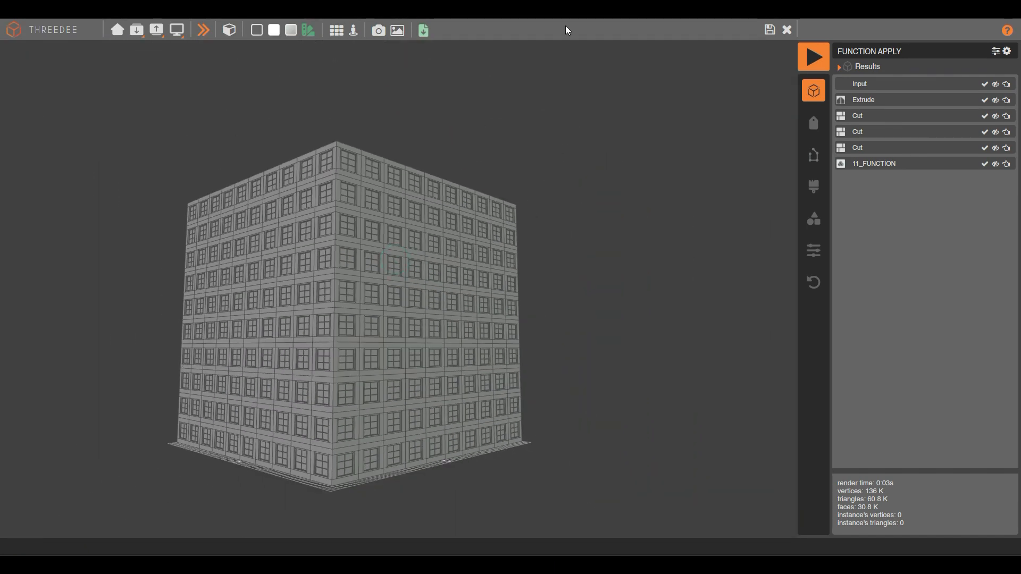
- Generate another variation of the building, inspect its windows close up and from a distance, and return to the node graph
{"action": "left_click", "coordinate": [204, 32]}
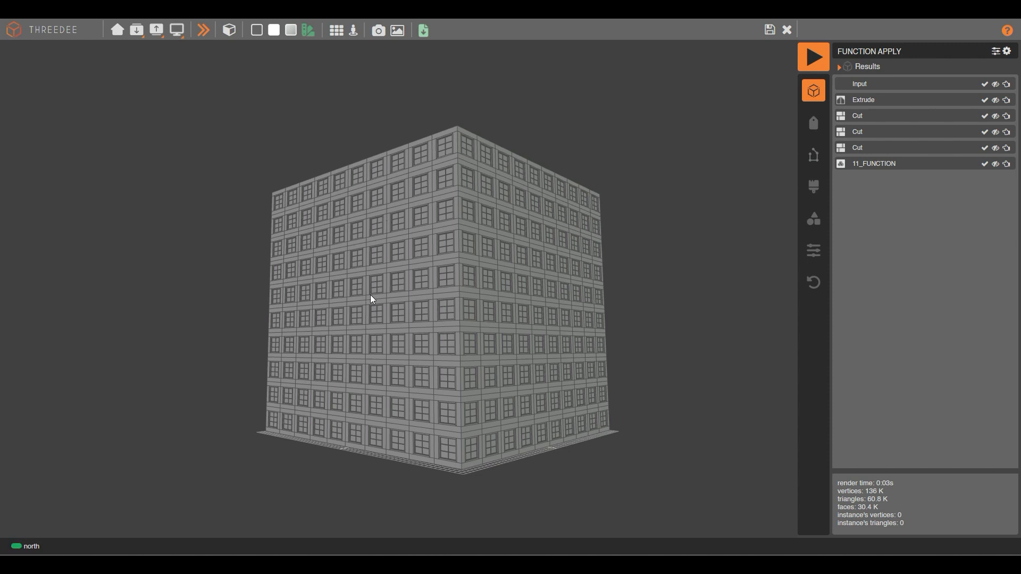
{"action": "scroll", "coordinate": [494, 306], "scroll_direction": "up", "scroll_amount": 10}
{"action": "left_click_drag", "start_coordinate": [547, 317], "coordinate": [485, 292]}
{"action": "scroll", "coordinate": [521, 310], "scroll_direction": "down", "scroll_amount": 5}
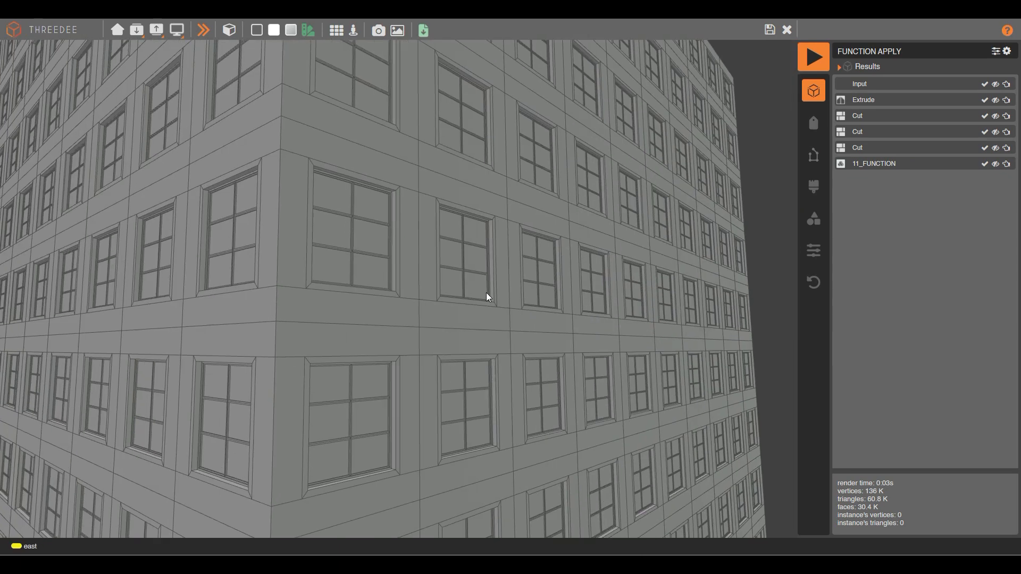
{"action": "scroll", "coordinate": [492, 291], "scroll_direction": "down", "scroll_amount": 3}
{"action": "scroll", "coordinate": [492, 291], "scroll_direction": "down", "scroll_amount": 4}
{"action": "scroll", "coordinate": [497, 267], "scroll_direction": "down", "scroll_amount": 2}
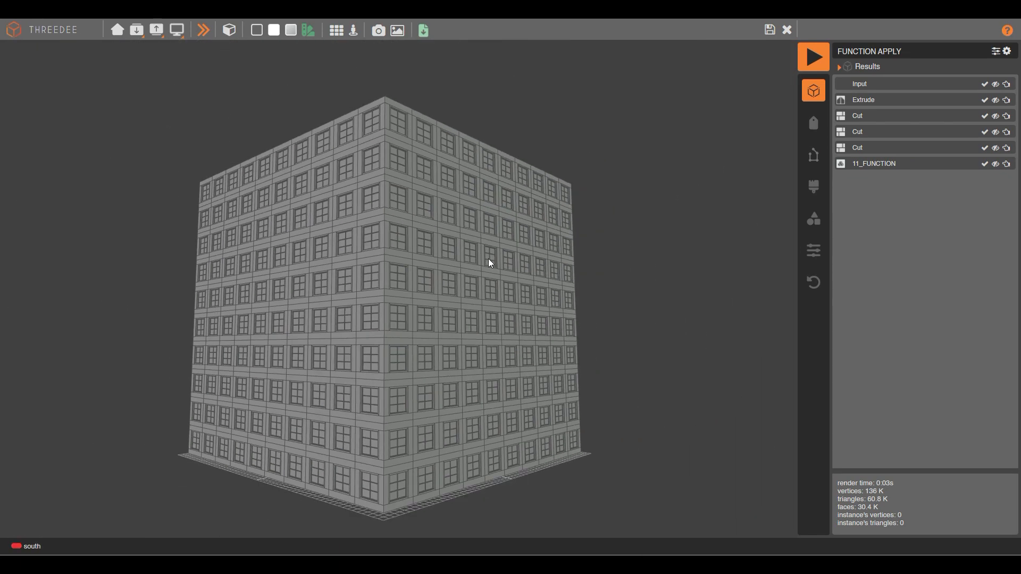
{"action": "left_click", "coordinate": [770, 30]}
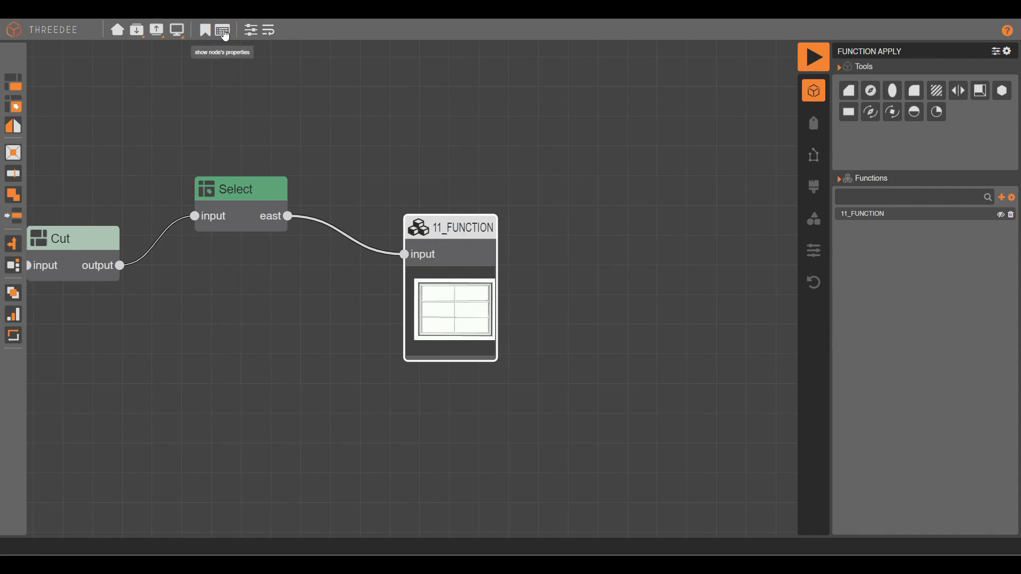
- Set use geometry instancing to yes in the 11_FUNCTION node's properties
{"action": "left_click", "coordinate": [224, 32]}
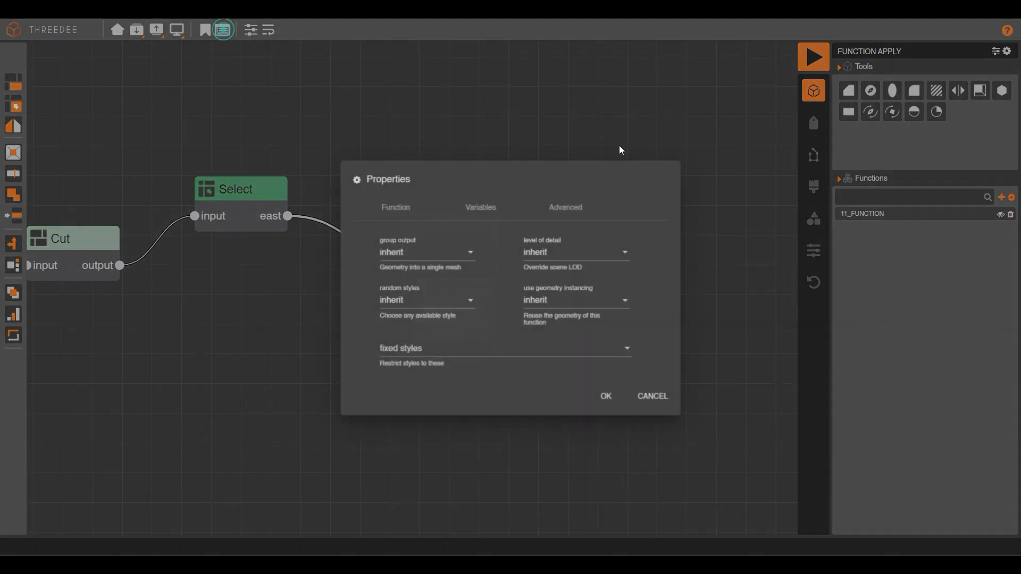
{"action": "left_click", "coordinate": [594, 300]}
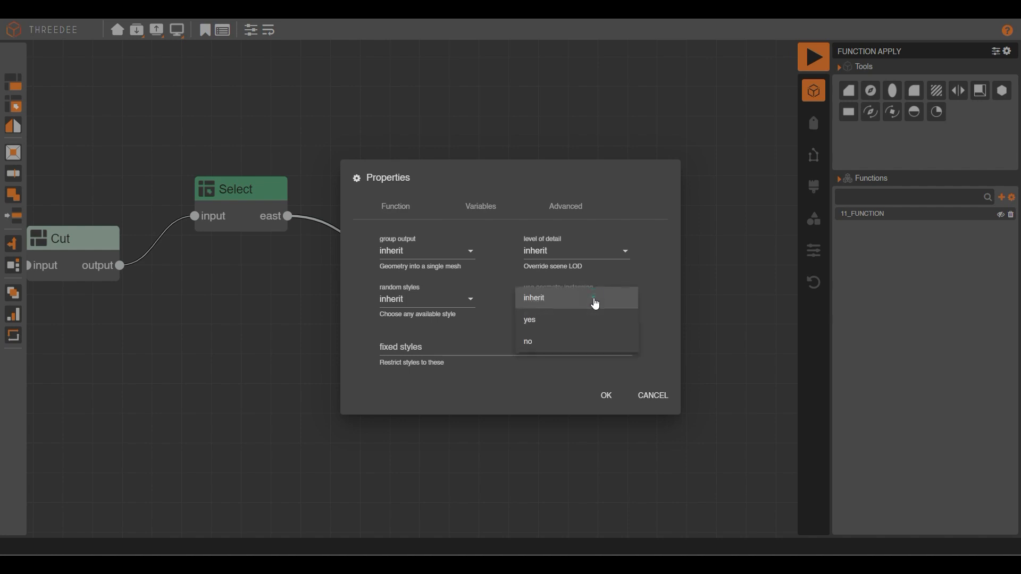
{"action": "left_click", "coordinate": [531, 321]}
{"action": "left_click", "coordinate": [606, 396]}
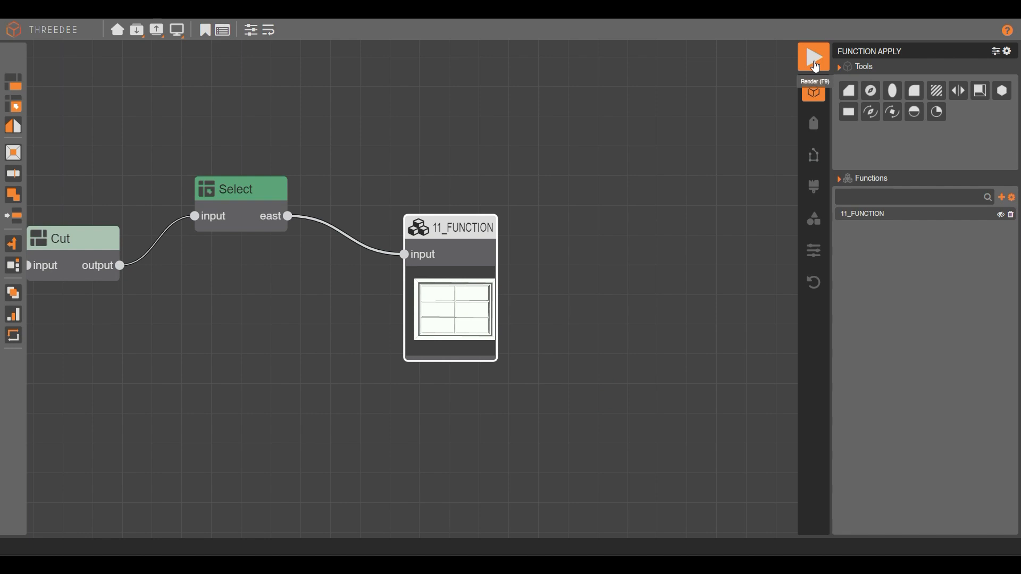
- Render the building with geometry instancing enabled and examine its facades from several sides
{"action": "left_click", "coordinate": [816, 65]}
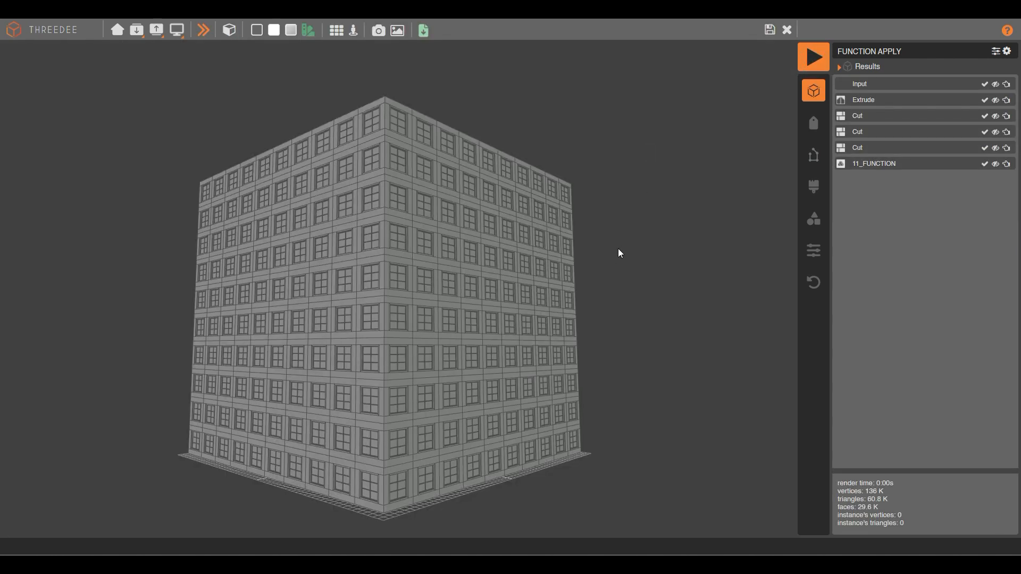
{"action": "left_click_drag", "start_coordinate": [618, 253], "coordinate": [624, 210]}
{"action": "left_click_drag", "start_coordinate": [276, 216], "coordinate": [353, 228]}
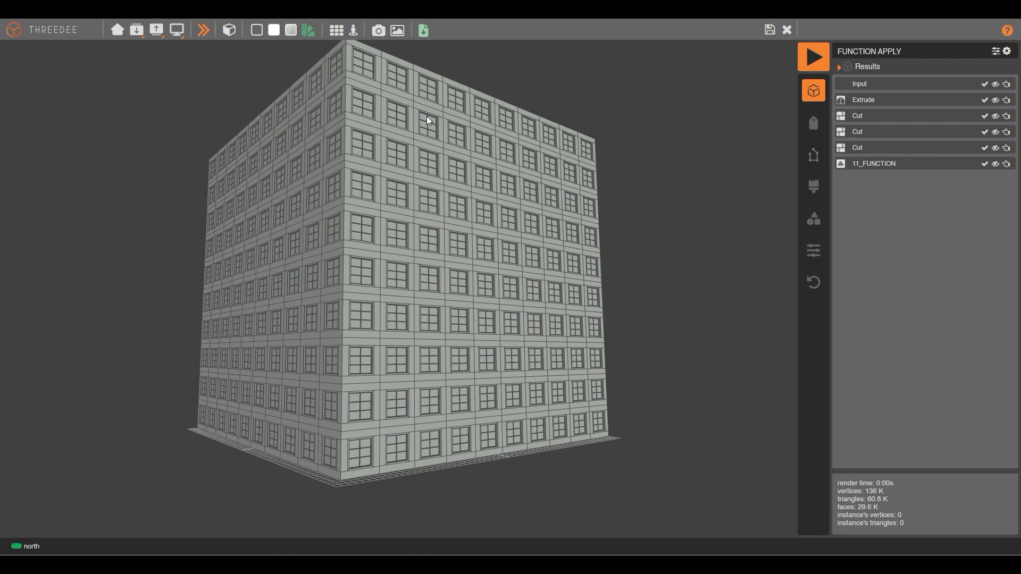
{"action": "left_click_drag", "start_coordinate": [428, 120], "coordinate": [448, 140]}
{"action": "left_click_drag", "start_coordinate": [608, 137], "coordinate": [507, 209]}
{"action": "scroll", "coordinate": [494, 240], "scroll_direction": "down", "scroll_amount": 4}
{"action": "left_click_drag", "start_coordinate": [479, 274], "coordinate": [483, 216]}
{"action": "scroll", "coordinate": [470, 250], "scroll_direction": "up", "scroll_amount": 5}
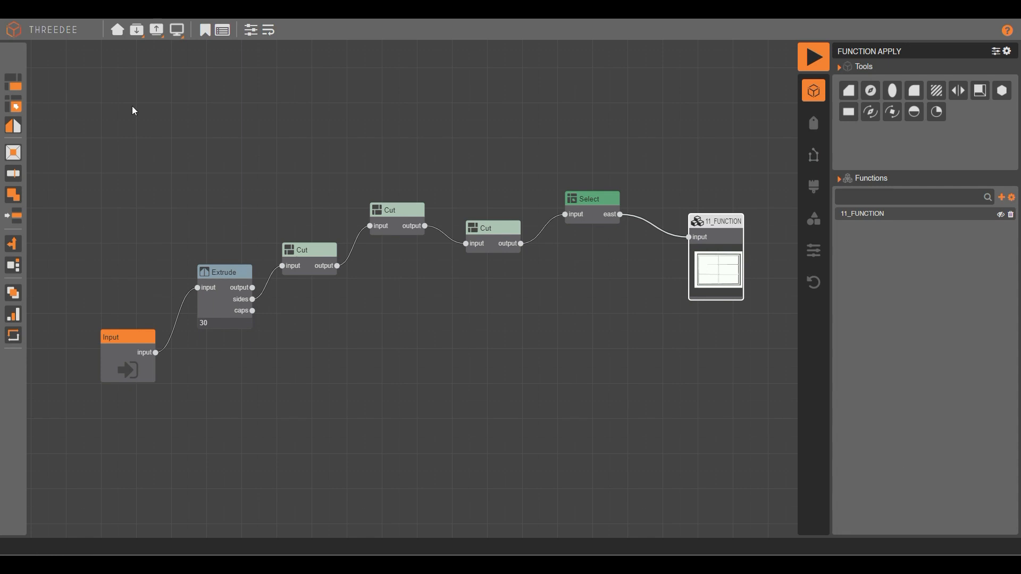
- Open the 11_FUNCTION project from the project list and bring its later nodes into view
{"action": "left_click", "coordinate": [117, 30]}
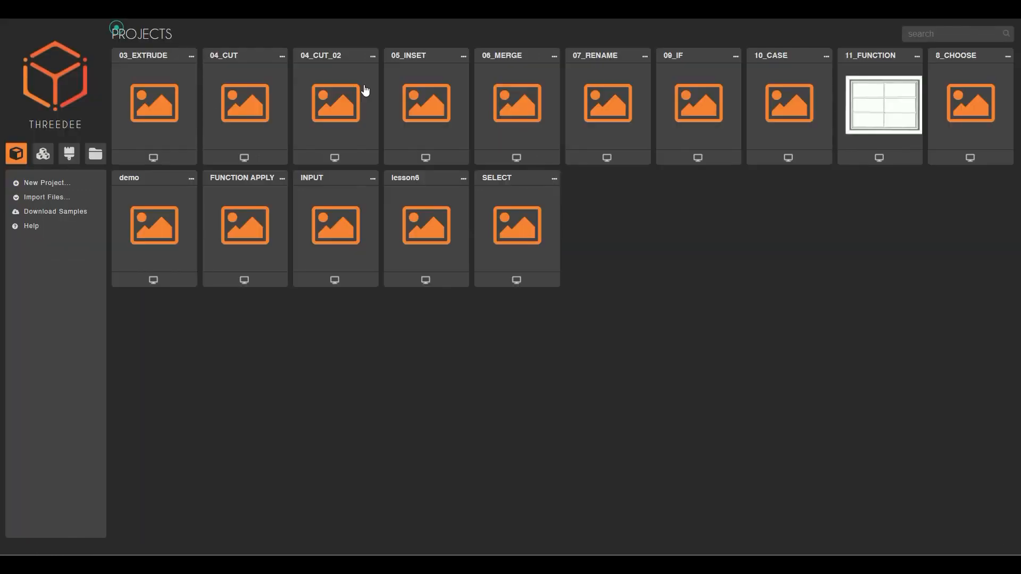
{"action": "left_click", "coordinate": [881, 104]}
{"action": "left_click_drag", "start_coordinate": [607, 178], "coordinate": [498, 161]}
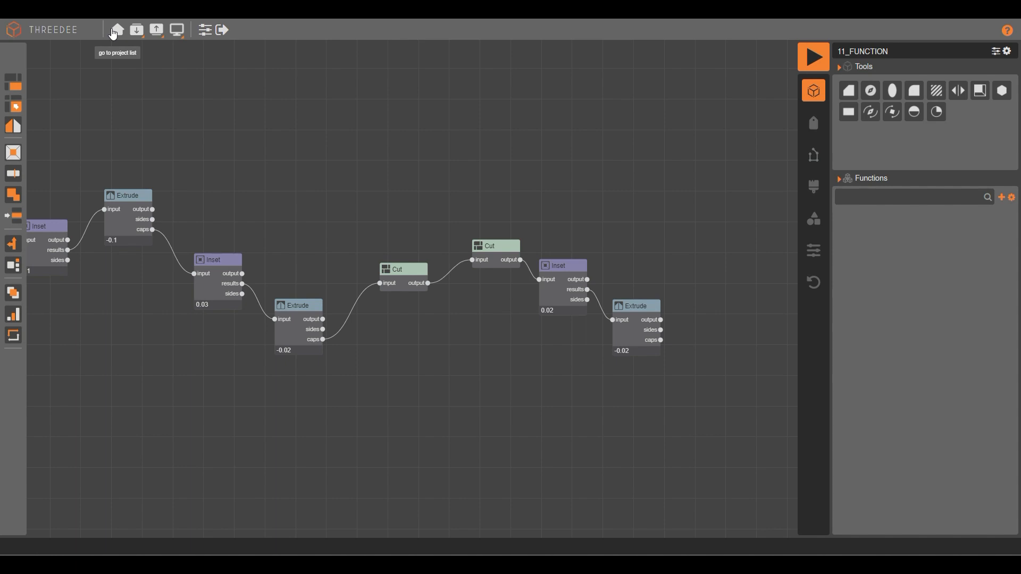
- Add a variable named W_DIVITIONS to 11_FUNCTION with the values 1, 5 and 1
{"action": "left_click", "coordinate": [996, 51]}
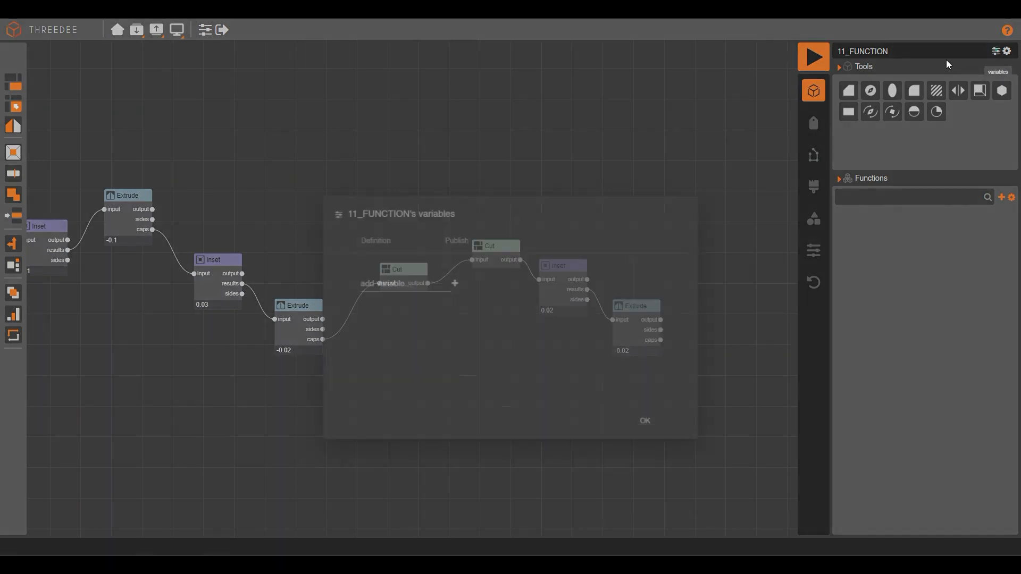
{"action": "left_click", "coordinate": [391, 253]}
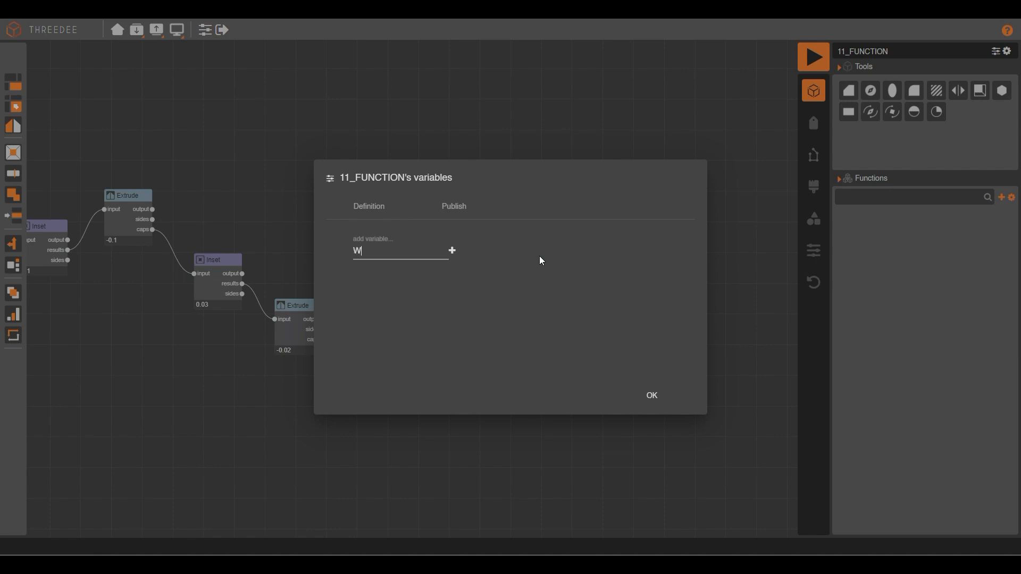
{"action": "type", "text": "DIVITIONS"}
{"action": "left_click", "coordinate": [452, 250]}
{"action": "left_click", "coordinate": [521, 276]}
{"action": "type", "text": "1"}
{"action": "left_click", "coordinate": [588, 277]}
{"action": "type", "text": "5"}
{"action": "left_click", "coordinate": [626, 276]}
{"action": "type", "text": "1"}
{"action": "left_click", "coordinate": [654, 395]}
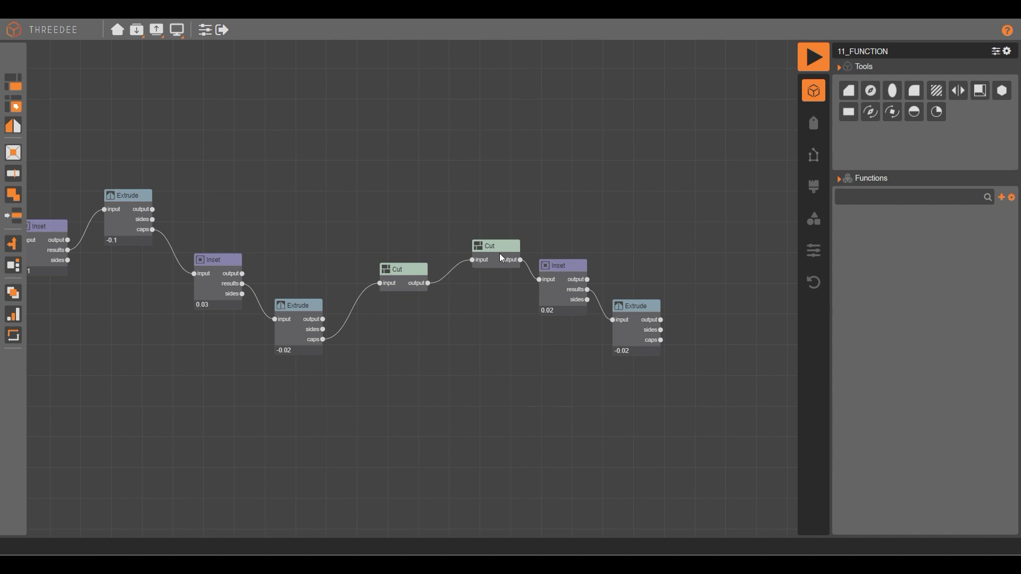
- Set the number of cuts in the second Cut node's repeat settings to the W_DIVITIONS variable and save the cut
{"action": "double_click", "coordinate": [507, 254]}
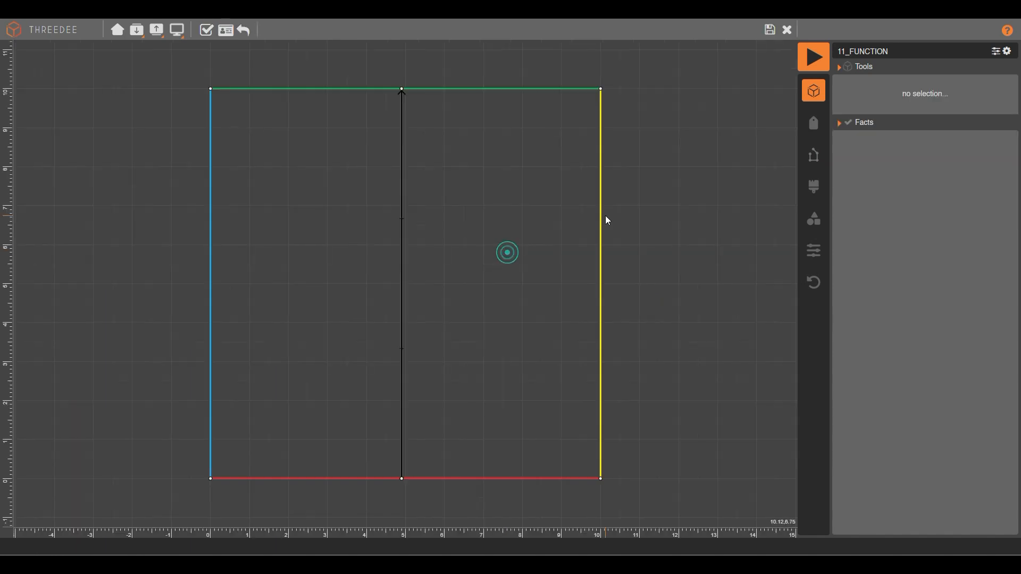
{"action": "left_click", "coordinate": [403, 132]}
{"action": "left_click", "coordinate": [272, 31]}
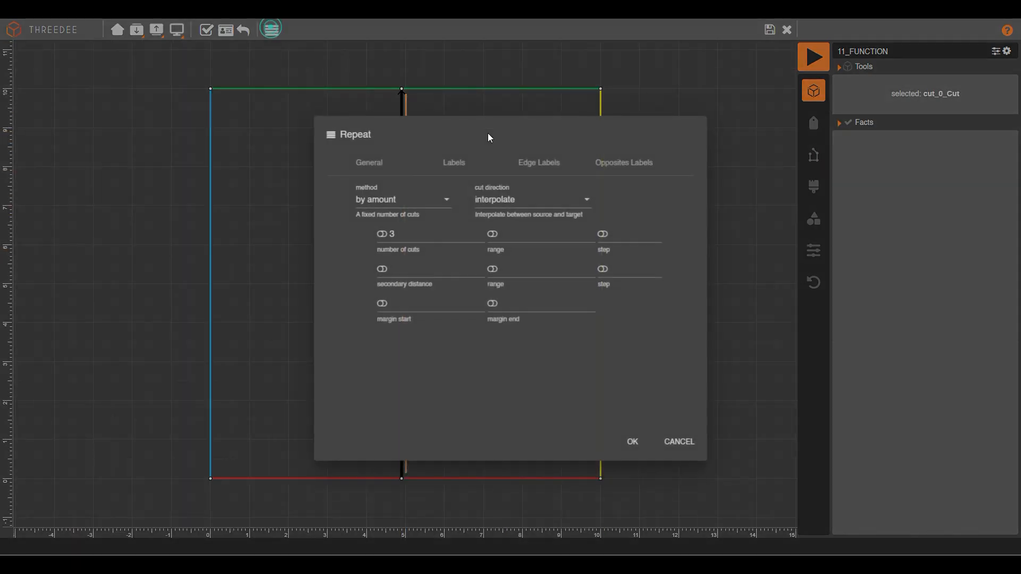
{"action": "left_click", "coordinate": [386, 234]}
{"action": "left_click", "coordinate": [436, 254]}
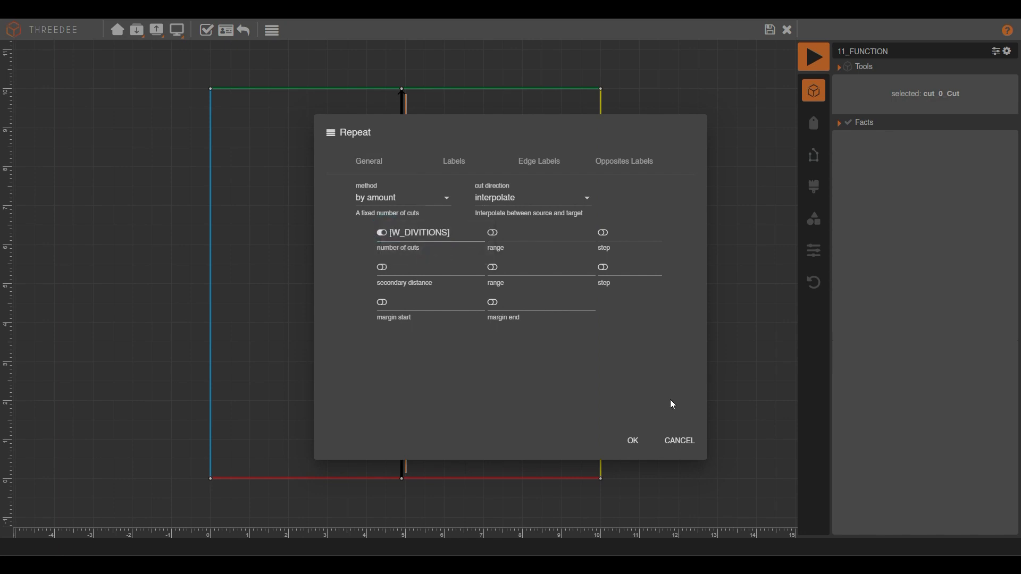
{"action": "left_click", "coordinate": [635, 442]}
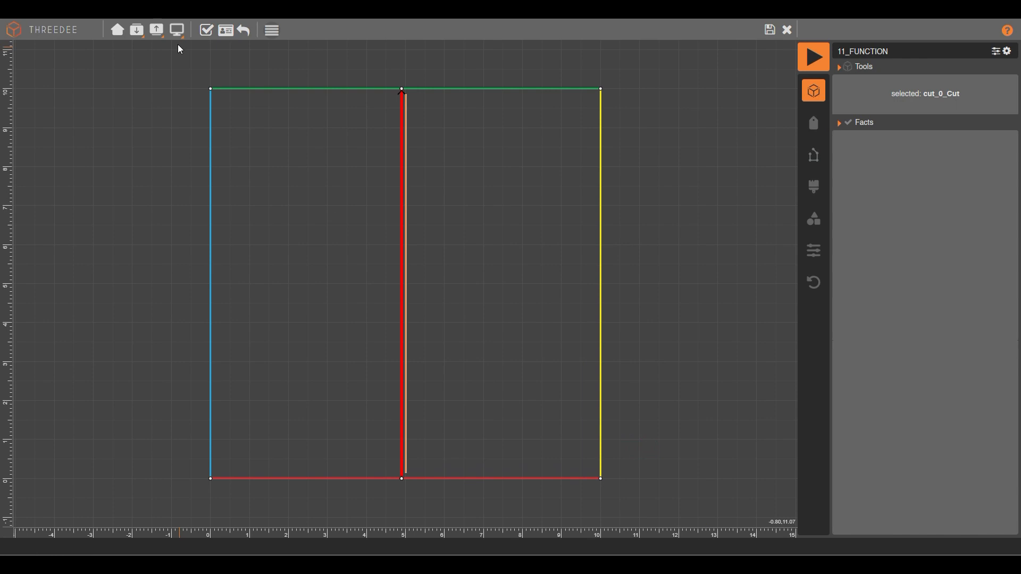
{"action": "left_click", "coordinate": [766, 30]}
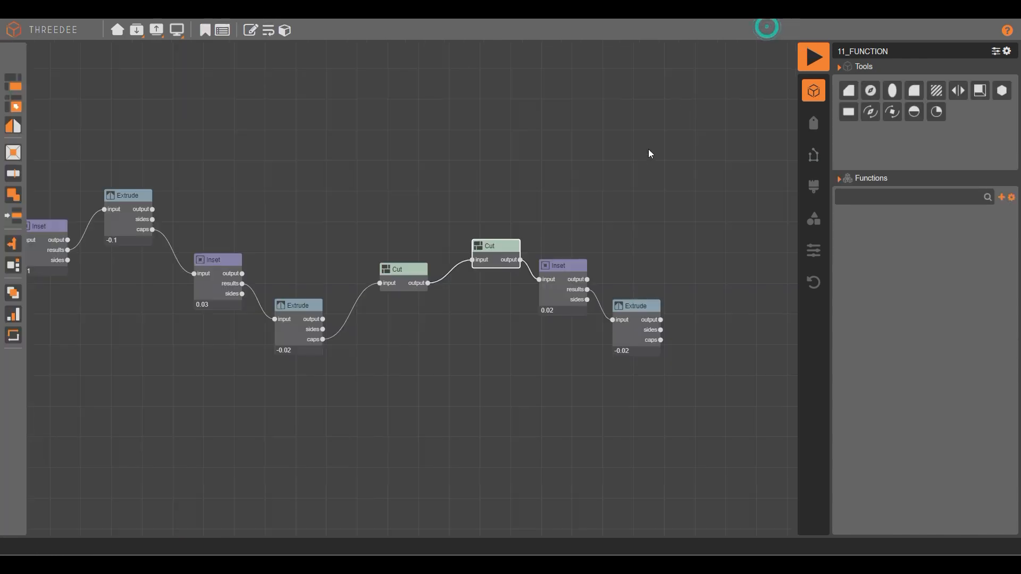
- Render the window function in plain white with the grid hidden and examine it from above
{"action": "left_click", "coordinate": [814, 60]}
{"action": "scroll", "coordinate": [368, 301], "scroll_direction": "up", "scroll_amount": 6}
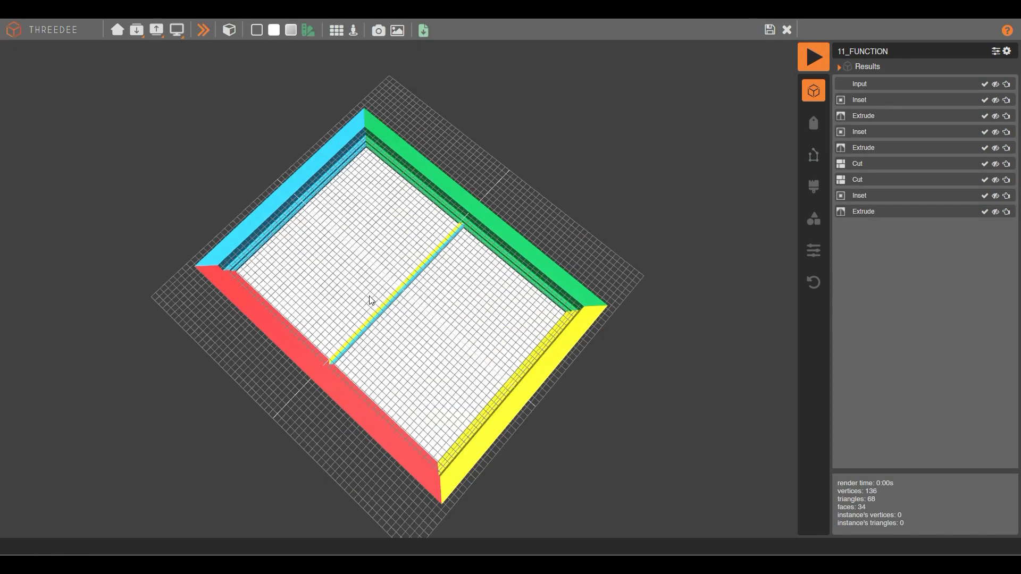
{"action": "left_click_drag", "start_coordinate": [370, 300], "coordinate": [355, 343]}
{"action": "left_click", "coordinate": [257, 29]}
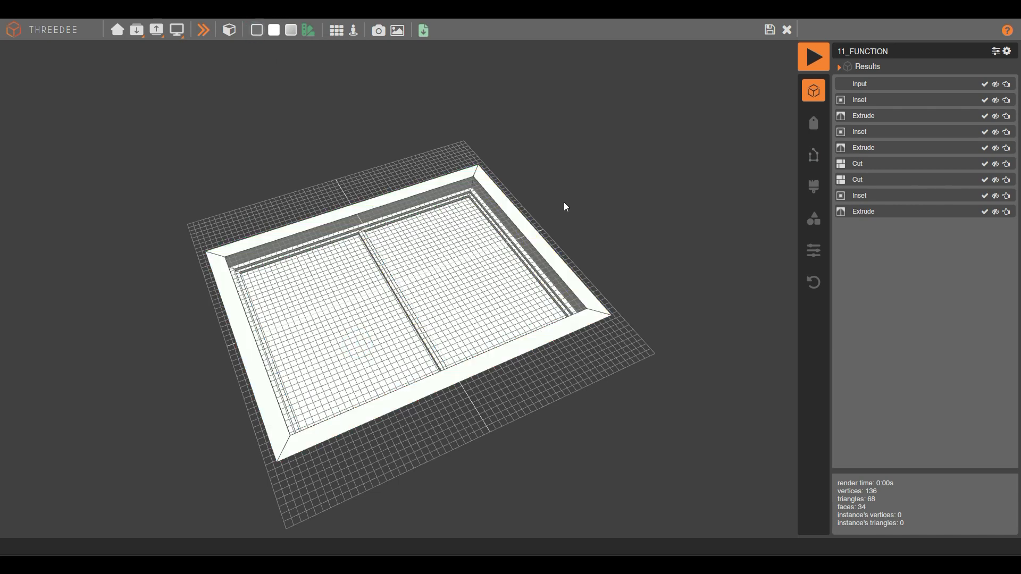
{"action": "left_click_drag", "start_coordinate": [566, 206], "coordinate": [574, 200]}
{"action": "left_click", "coordinate": [337, 30]}
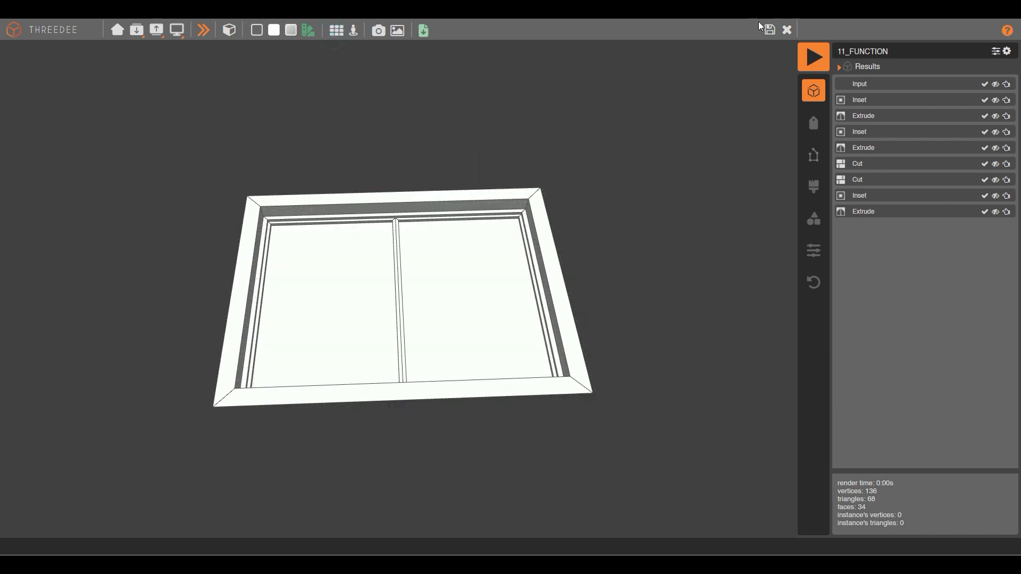
- Generate three more variations of the window to check its pane divisions, and return to the node graph
{"action": "left_click", "coordinate": [203, 30]}
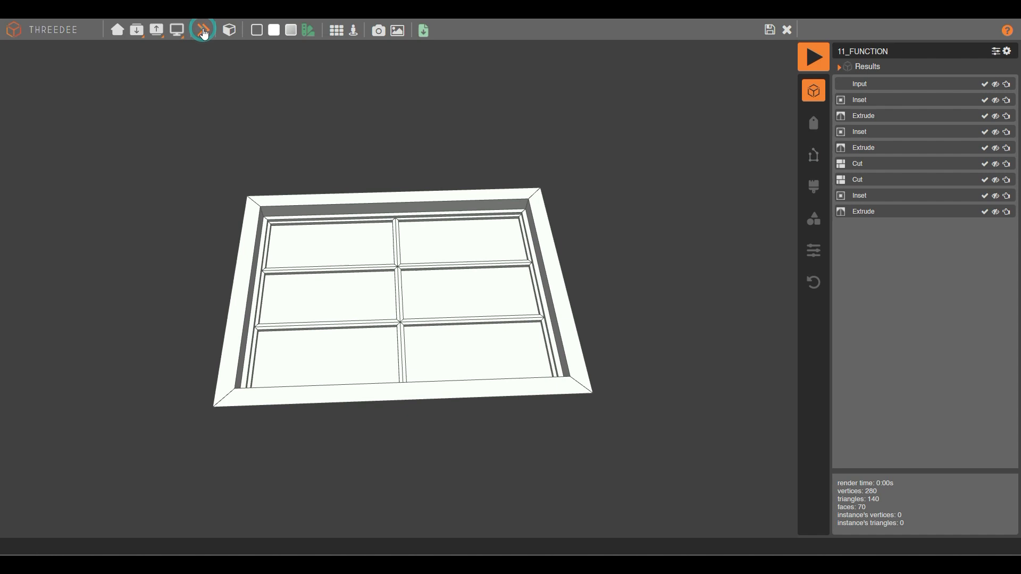
{"action": "left_click", "coordinate": [204, 32]}
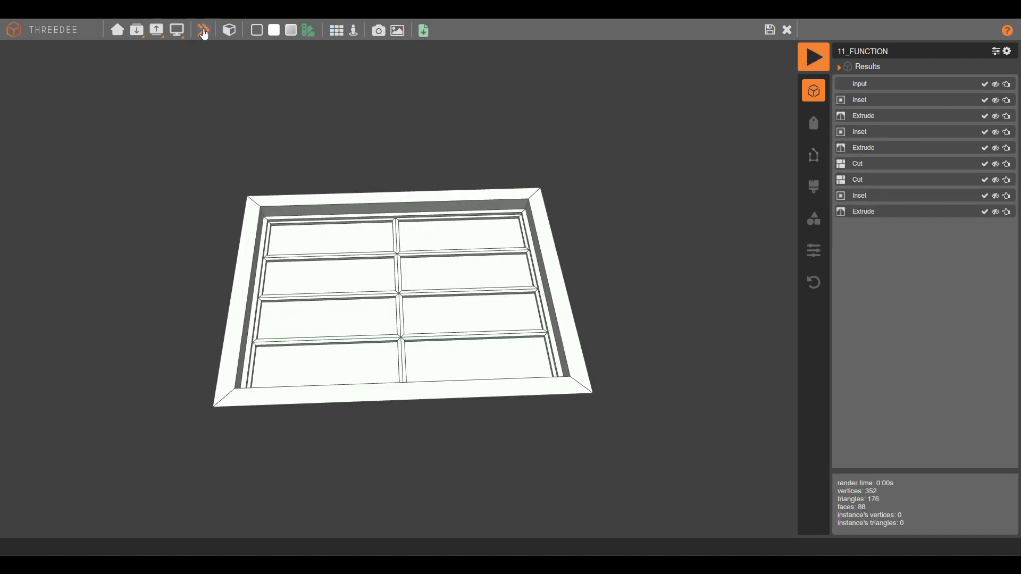
{"action": "left_click", "coordinate": [204, 32]}
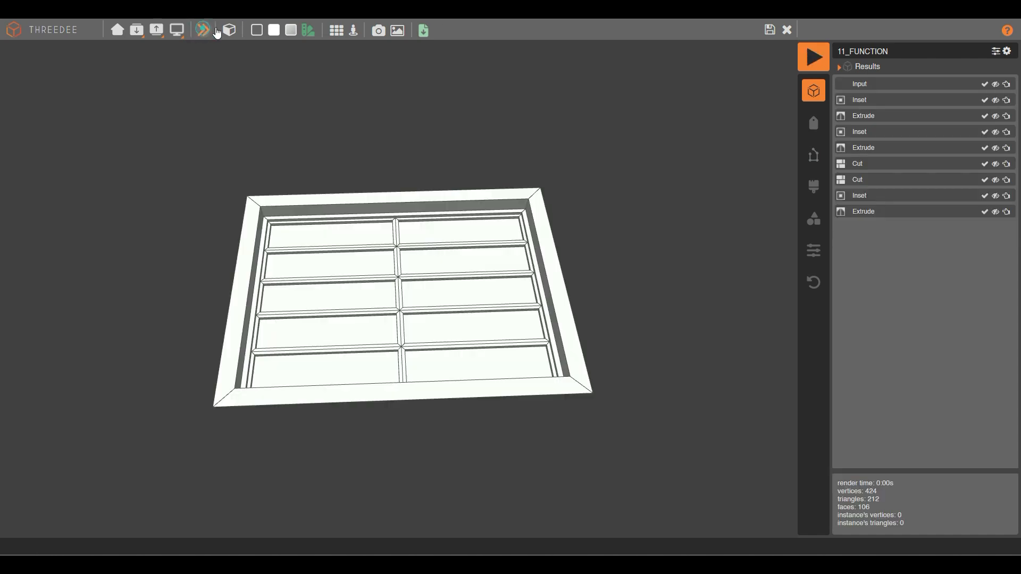
{"action": "left_click", "coordinate": [769, 30]}
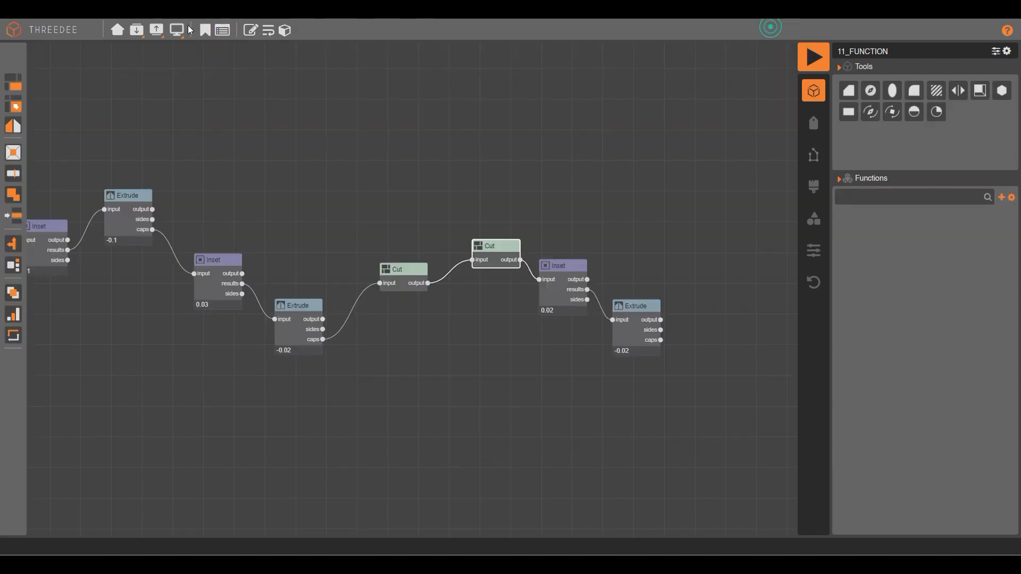
- Publish the function again as 11_FUNCTION with minor version 2
{"action": "left_click", "coordinate": [156, 32]}
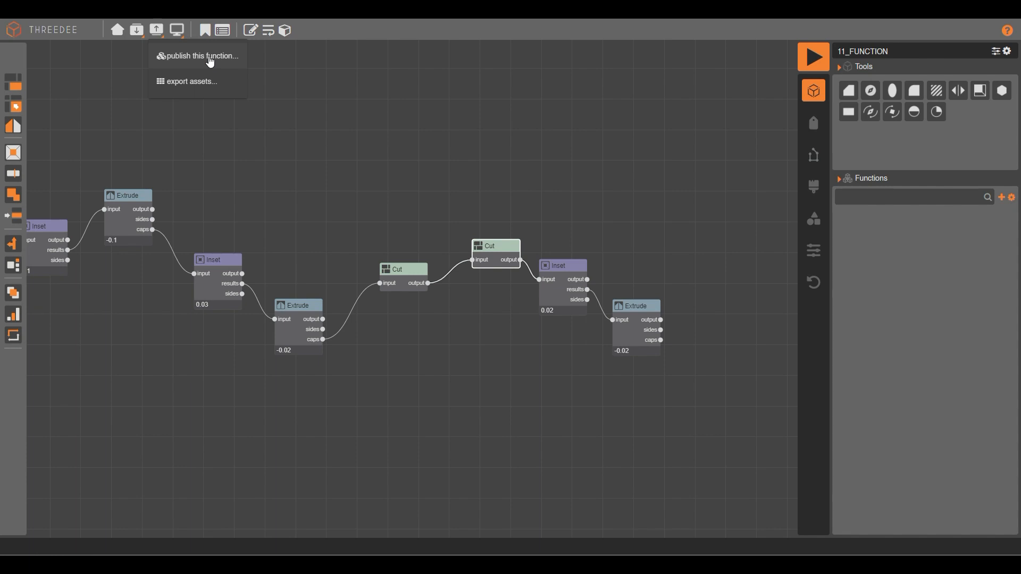
{"action": "left_click", "coordinate": [207, 56]}
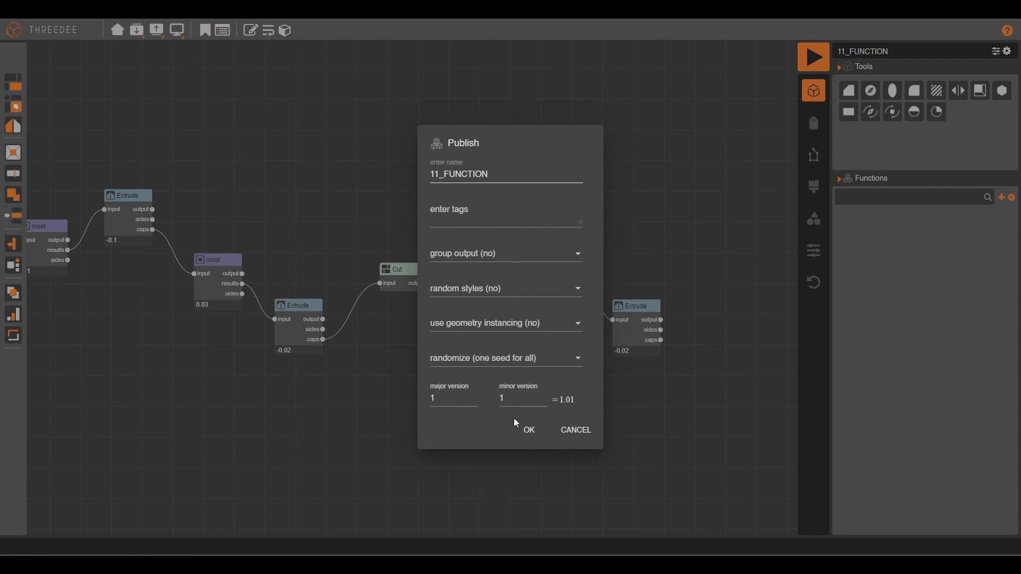
{"action": "left_click", "coordinate": [543, 396]}
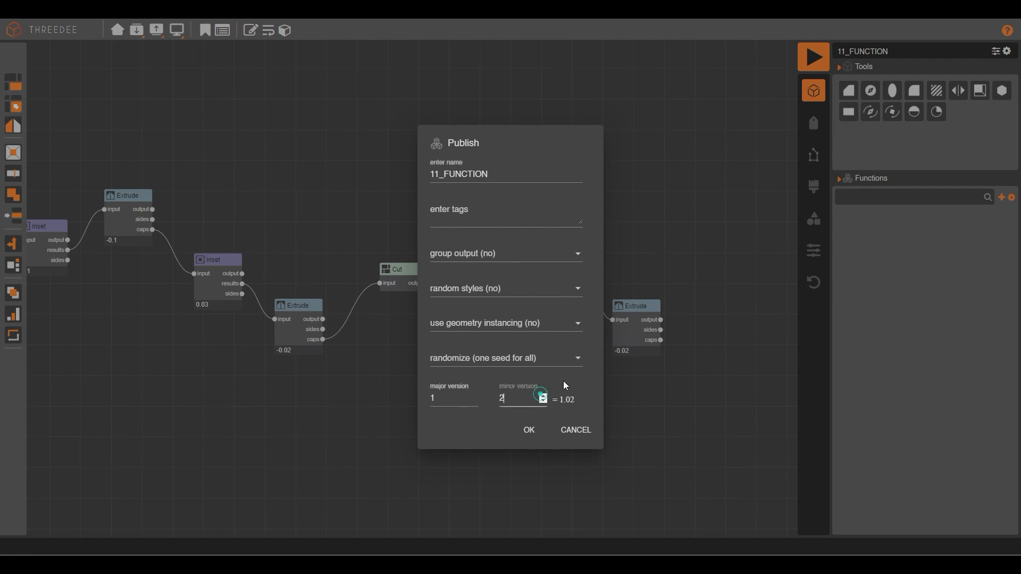
{"action": "left_click", "coordinate": [528, 433]}
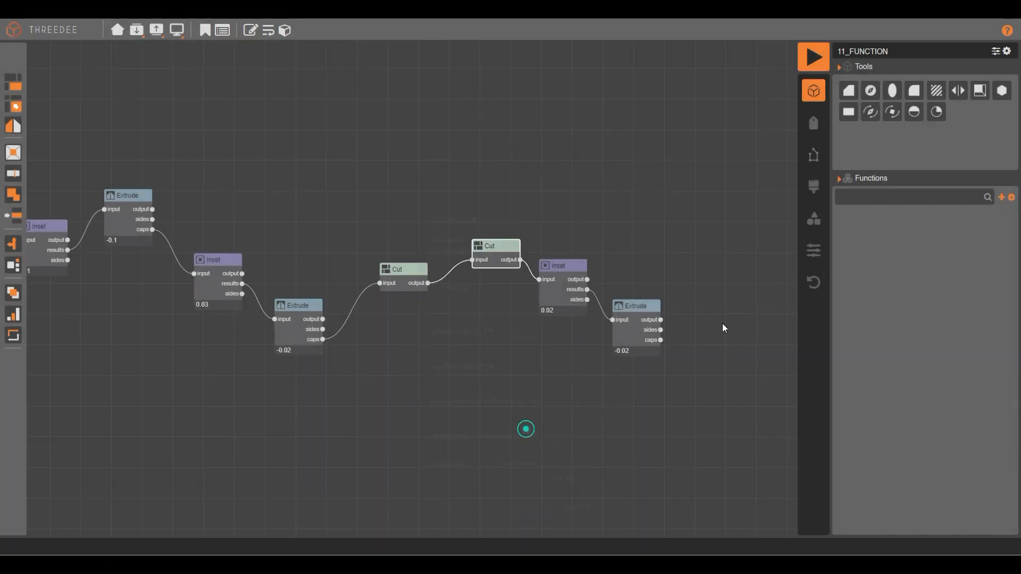
- Reopen the FUNCTION APPLY project and add the W_DIVITIONS variable to the 11_FUNCTION node's properties
{"action": "left_click", "coordinate": [116, 30]}
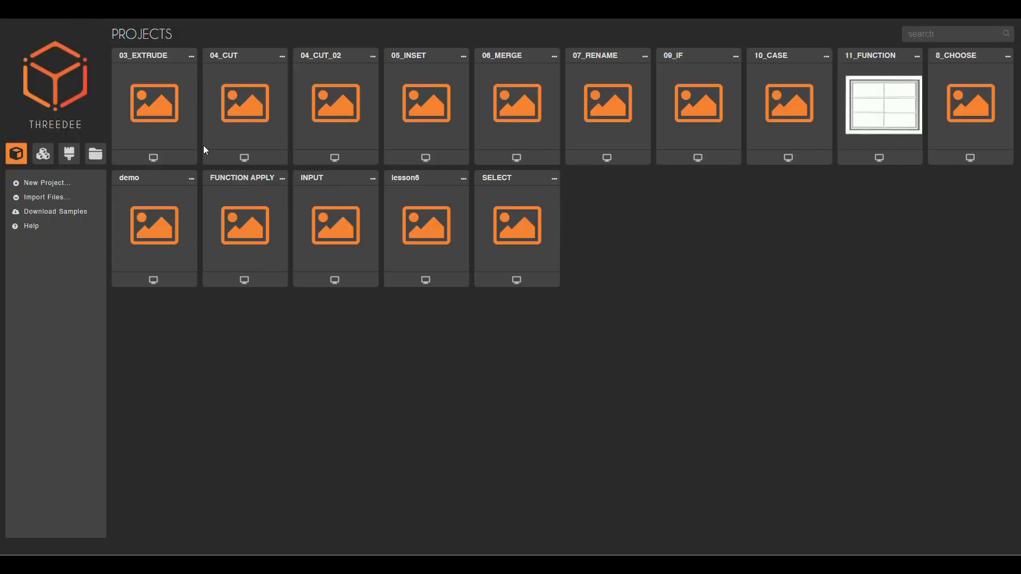
{"action": "left_click", "coordinate": [246, 236]}
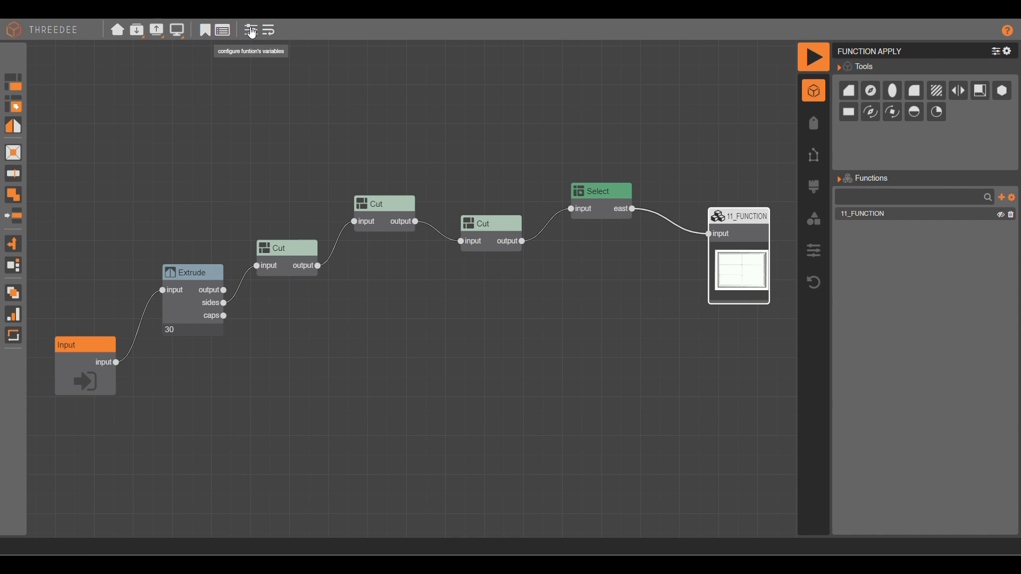
{"action": "left_click", "coordinate": [252, 33]}
{"action": "left_click", "coordinate": [425, 244]}
{"action": "left_click", "coordinate": [436, 270]}
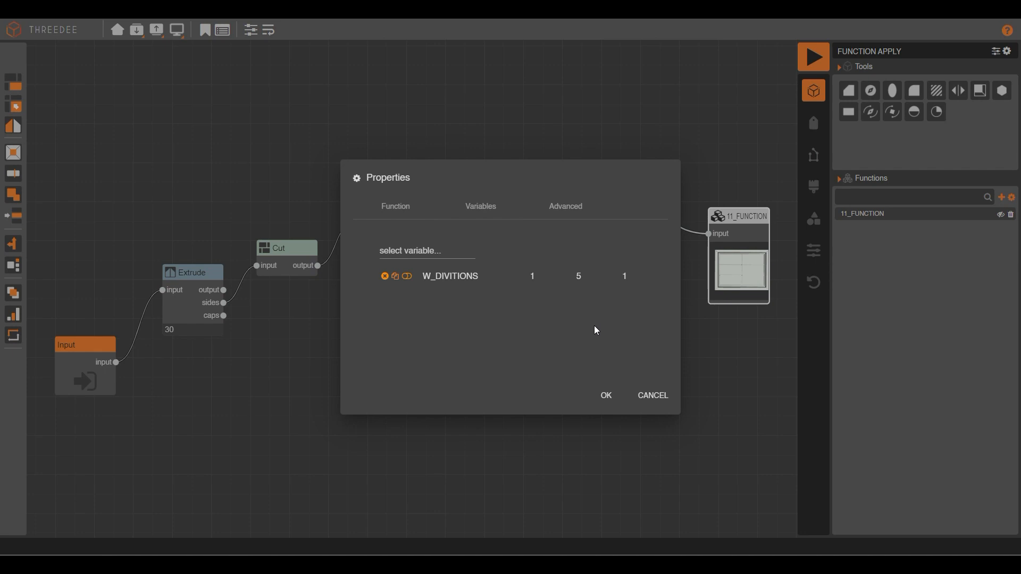
{"action": "left_click", "coordinate": [604, 394]}
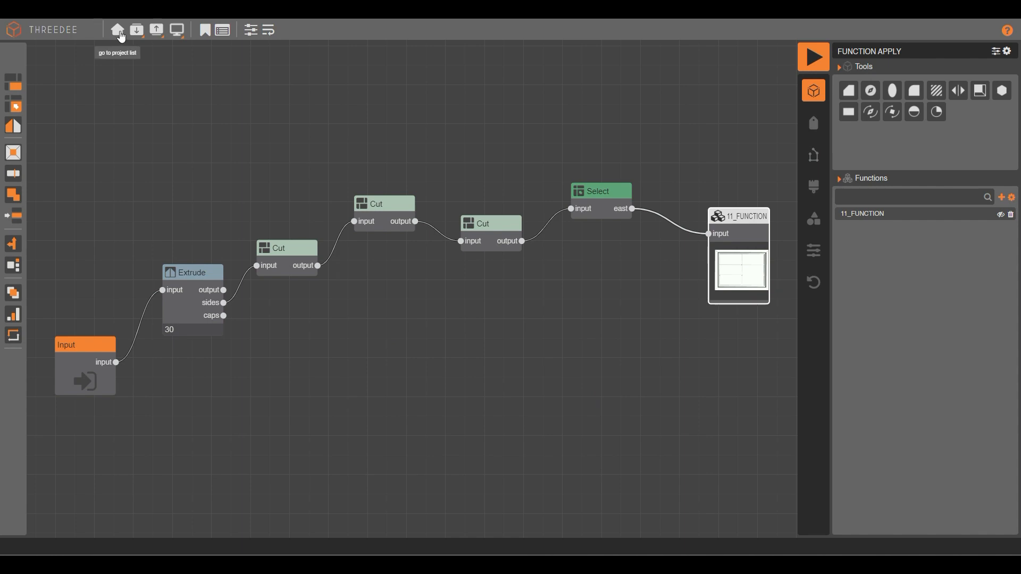
- Reopen the FUNCTION APPLY project and define a project variable W_D with value 1
{"action": "left_click", "coordinate": [120, 34]}
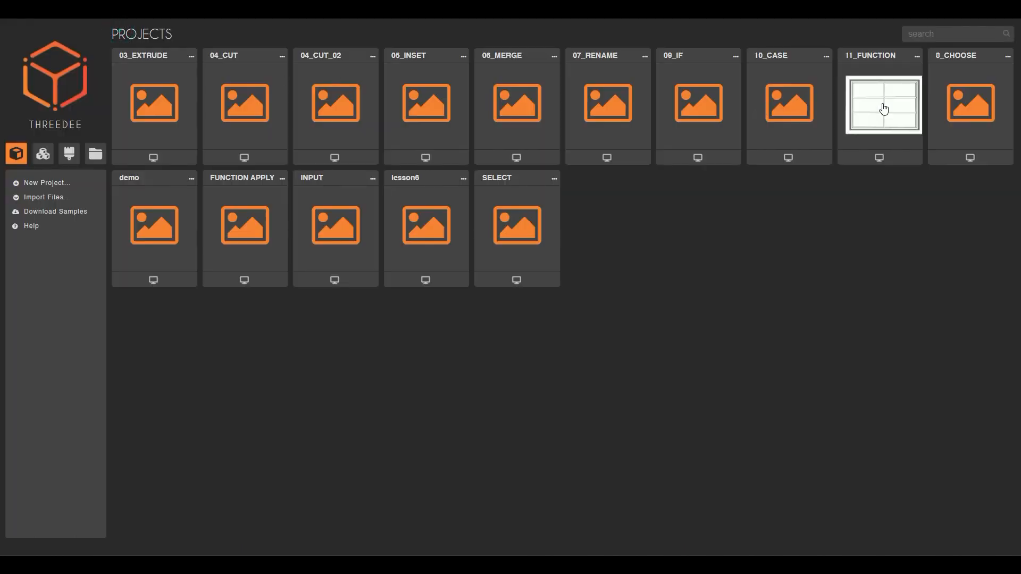
{"action": "left_click", "coordinate": [261, 214]}
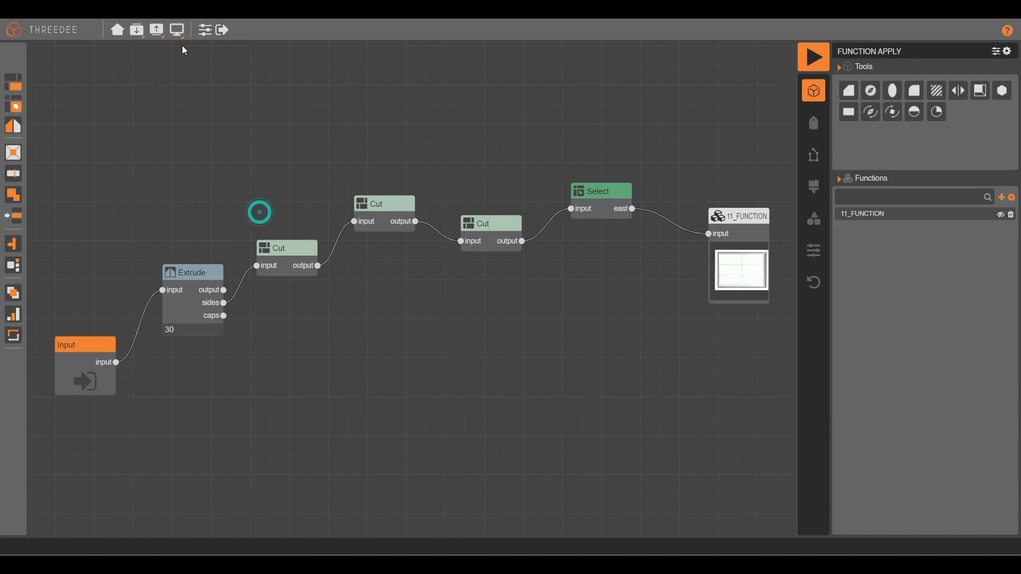
{"action": "left_click", "coordinate": [311, 160]}
{"action": "left_click", "coordinate": [206, 31]}
{"action": "left_click", "coordinate": [382, 248]}
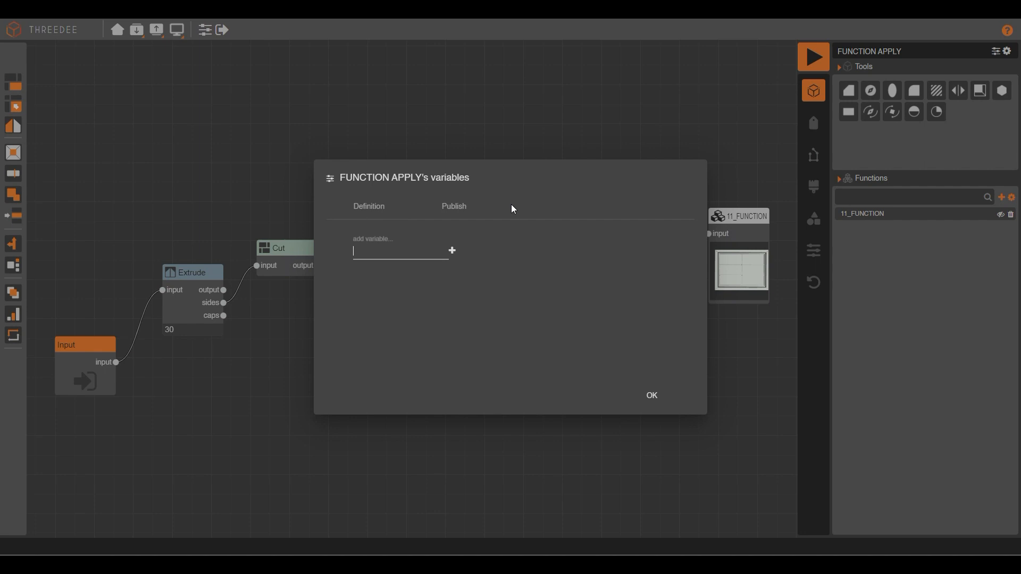
{"action": "type", "text": "W_D"}
{"action": "left_click", "coordinate": [452, 250]}
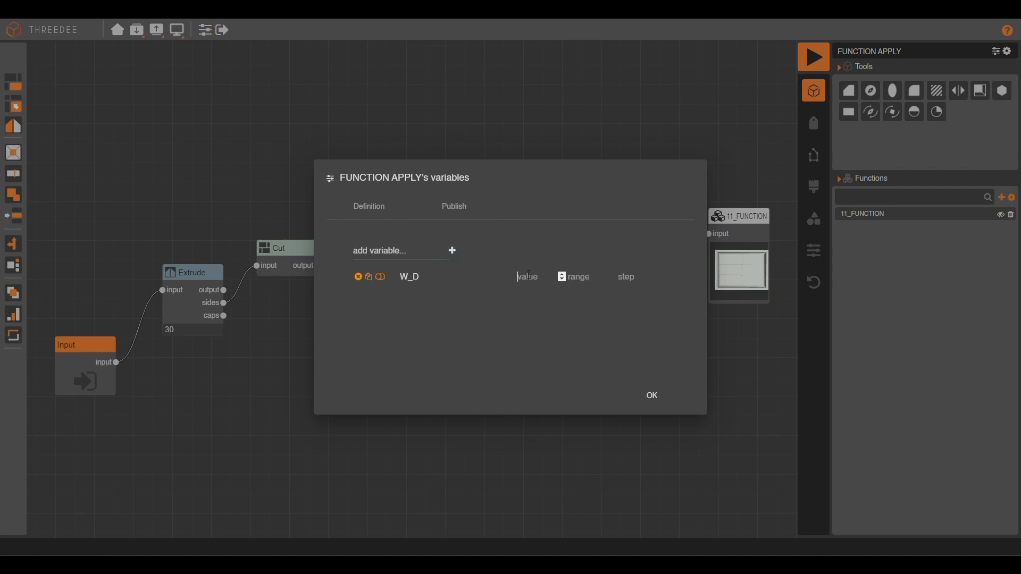
{"action": "type", "text": "1"}
{"action": "left_click", "coordinate": [662, 399]}
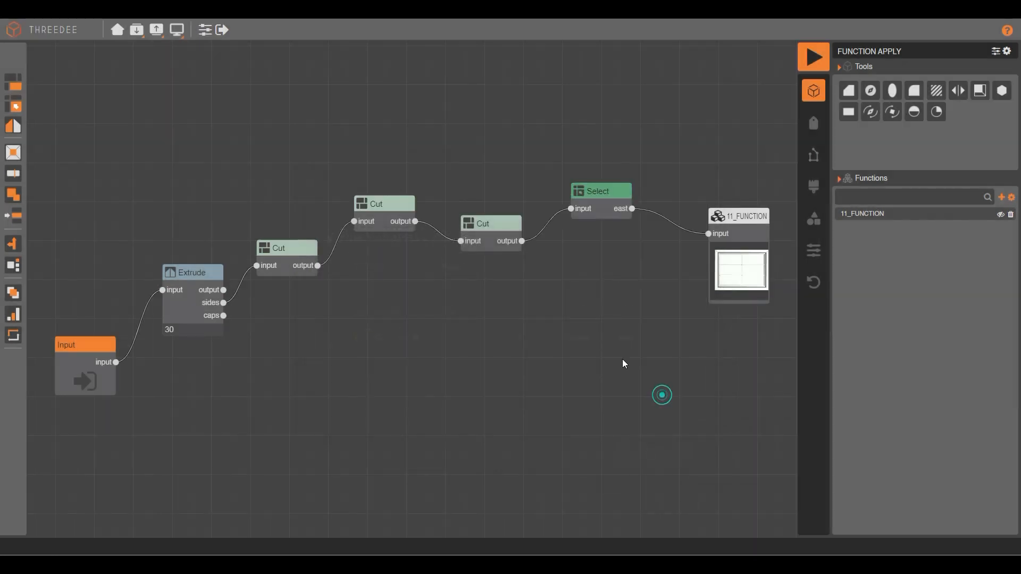
- Switch the 11_FUNCTION node's W_DIVITIONS variable to an expression and set it to W_D
{"action": "left_click_drag", "start_coordinate": [632, 209], "coordinate": [712, 234]}
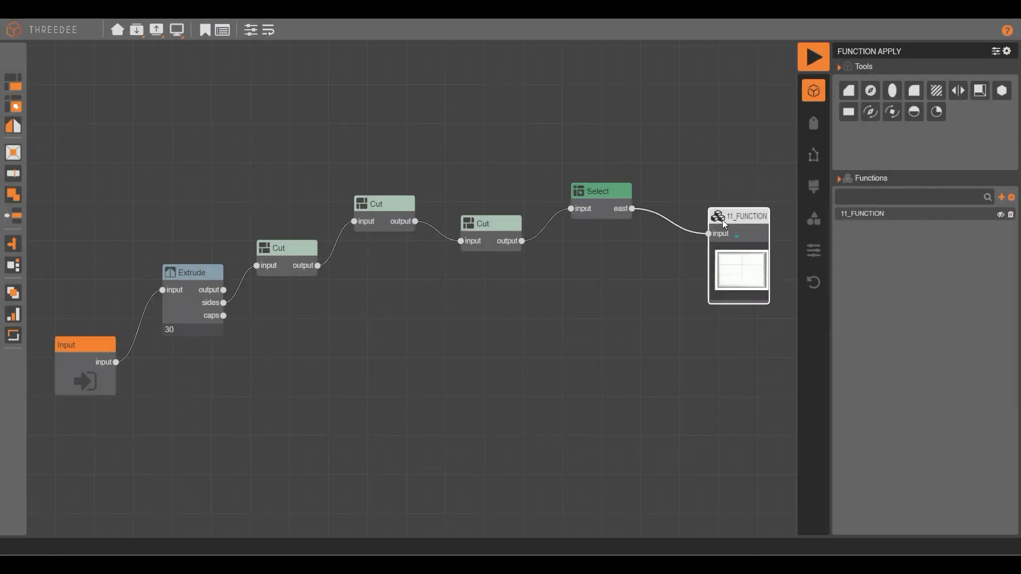
{"action": "left_click", "coordinate": [251, 31]}
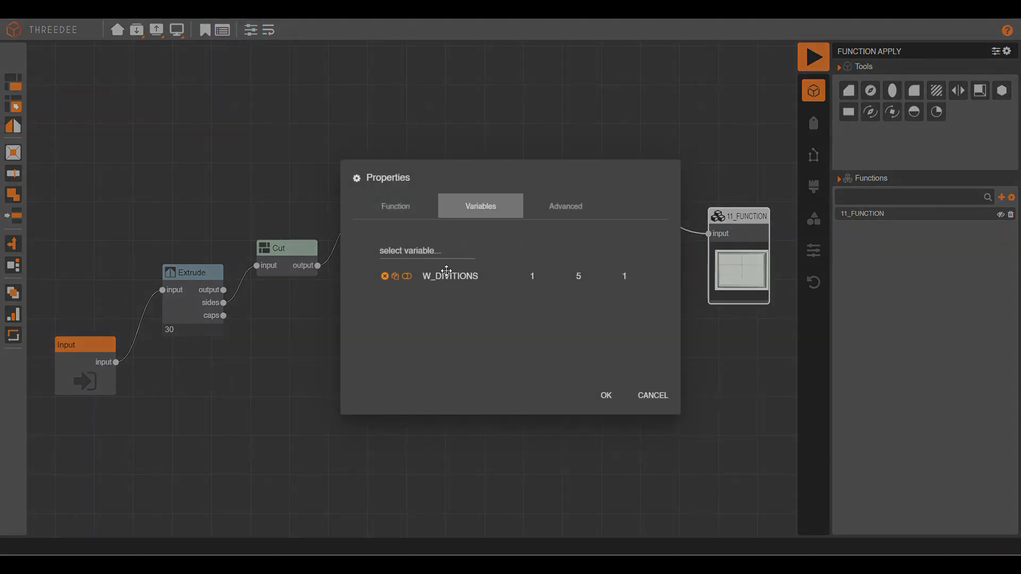
{"action": "left_click", "coordinate": [411, 282]}
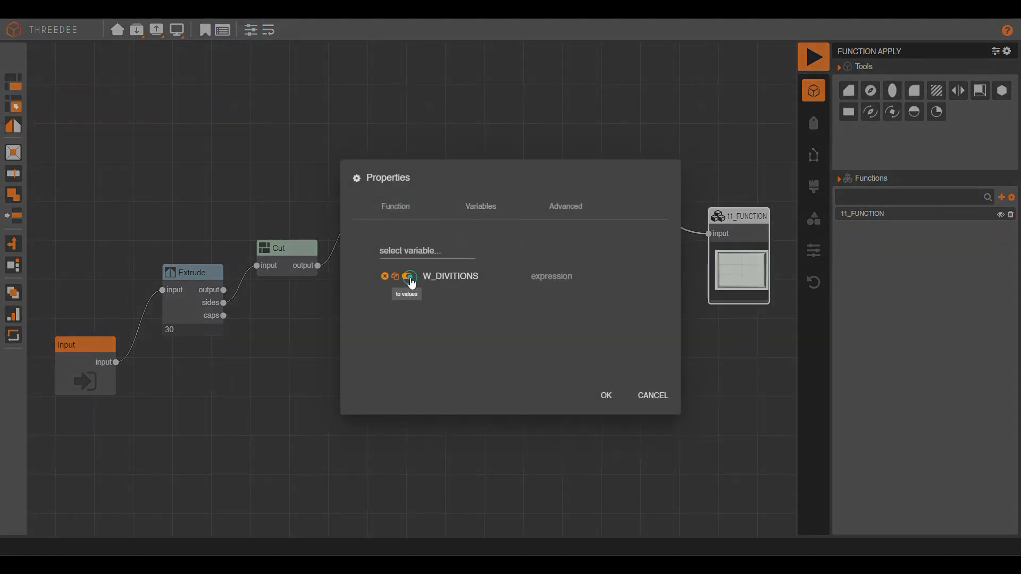
{"action": "left_click", "coordinate": [560, 276]}
{"action": "type", "text": "W_D"}
{"action": "left_click", "coordinate": [604, 397]}
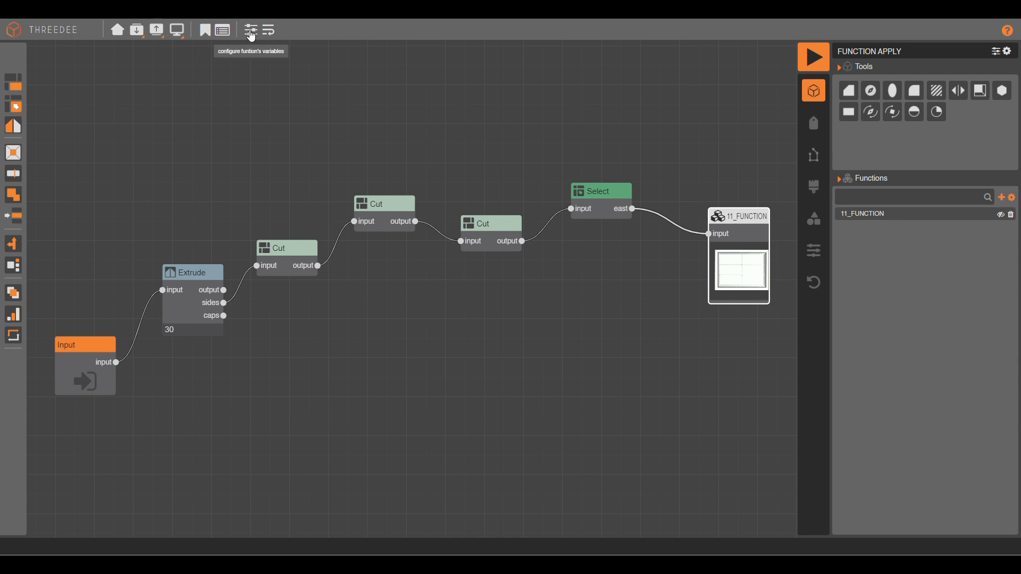
- Render the building without face colours, examine the window panes up close, and return to the node graph
{"action": "left_click", "coordinate": [813, 56]}
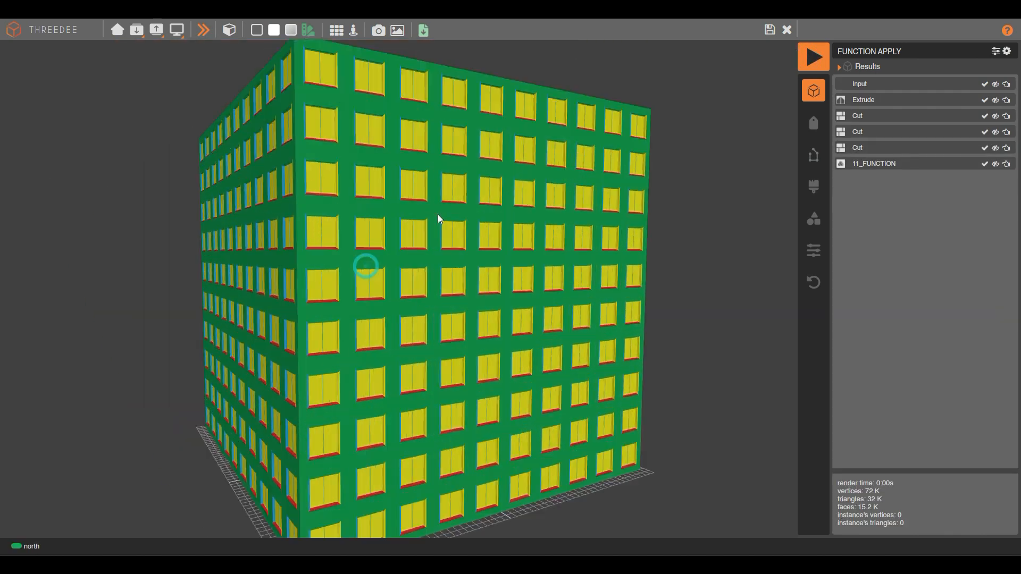
{"action": "scroll", "coordinate": [438, 215], "scroll_direction": "up", "scroll_amount": 3}
{"action": "right_click_drag", "start_coordinate": [438, 214], "coordinate": [467, 242]}
{"action": "scroll", "coordinate": [467, 243], "scroll_direction": "up", "scroll_amount": 3}
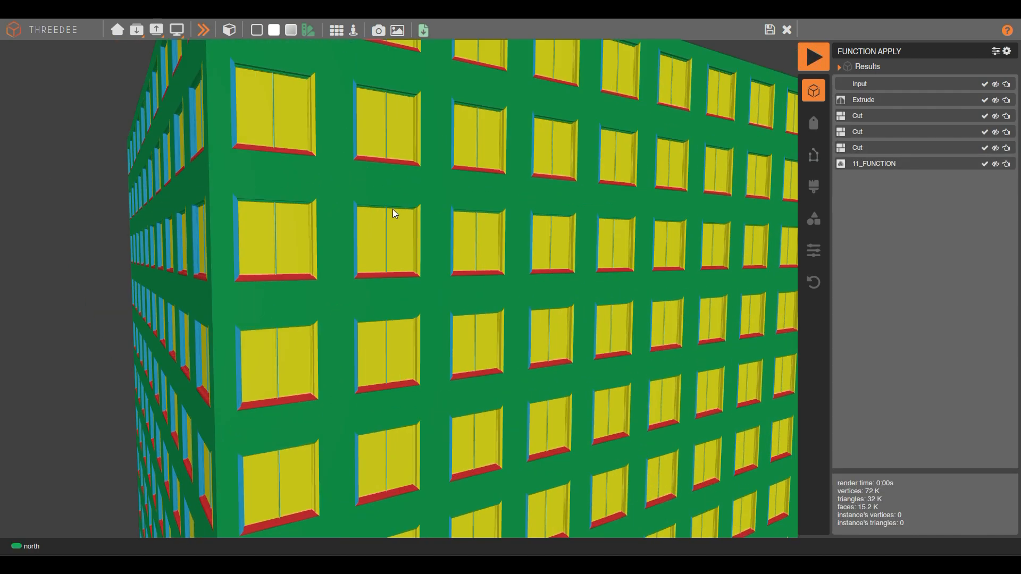
{"action": "left_click", "coordinate": [254, 33]}
{"action": "scroll", "coordinate": [384, 181], "scroll_direction": "up", "scroll_amount": 3}
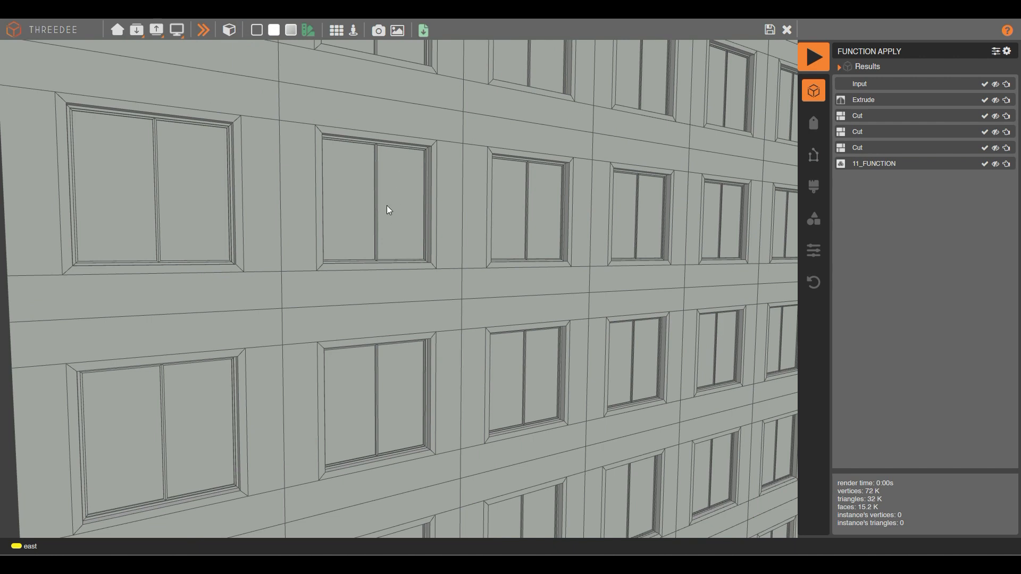
{"action": "left_click", "coordinate": [771, 32]}
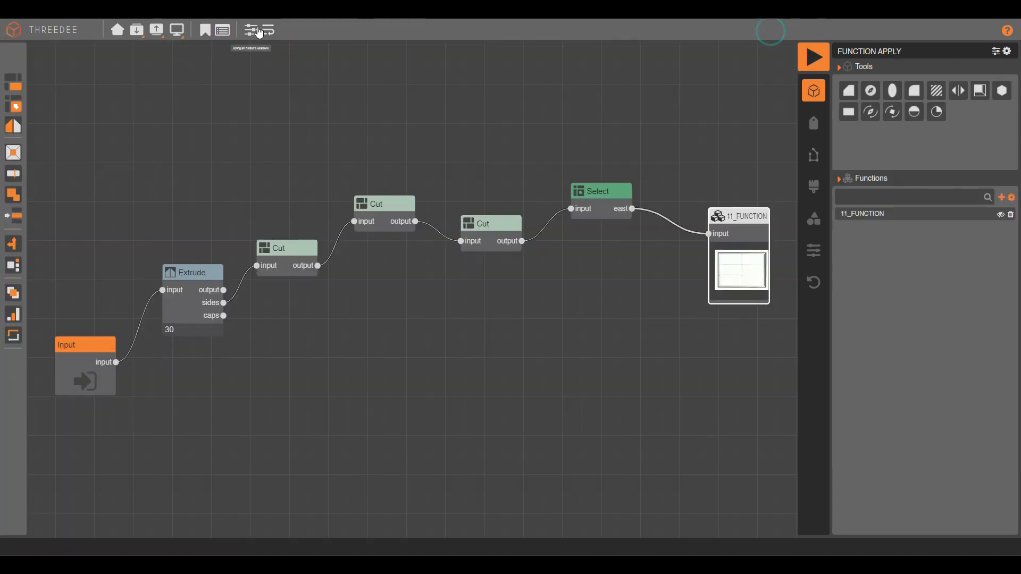
- Set the project variable W_D to 2, render the building to check the panes, and return to the node graph
{"action": "left_click", "coordinate": [254, 29]}
{"action": "left_click", "coordinate": [379, 94]}
{"action": "left_click", "coordinate": [307, 92]}
{"action": "left_click", "coordinate": [204, 29]}
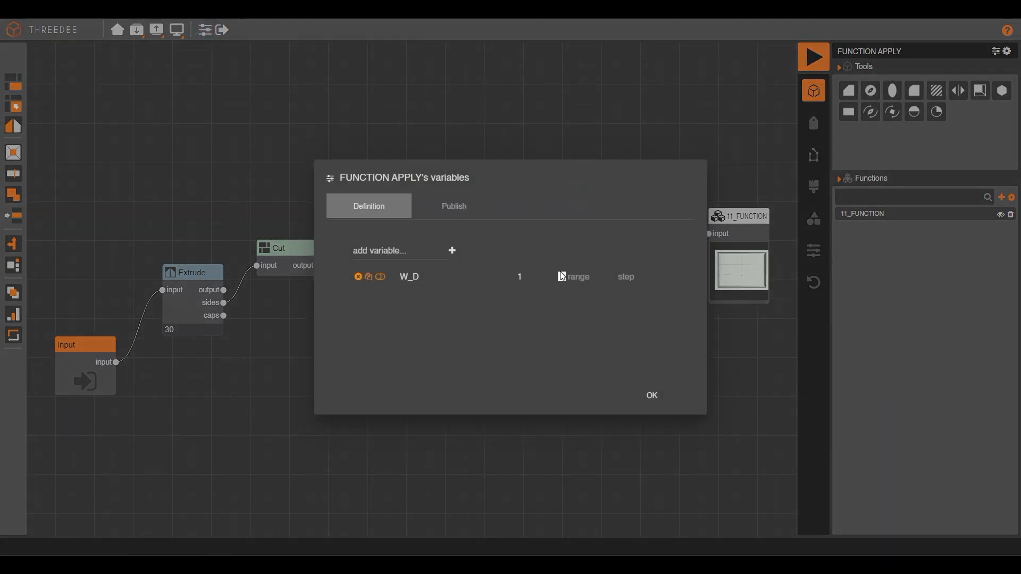
{"action": "left_click", "coordinate": [650, 396]}
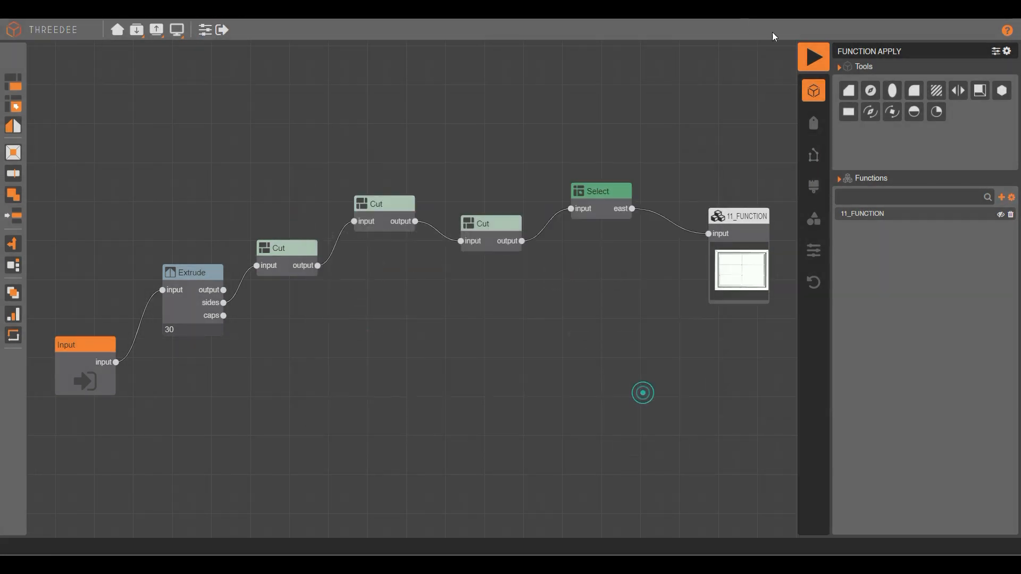
{"action": "left_click", "coordinate": [814, 59]}
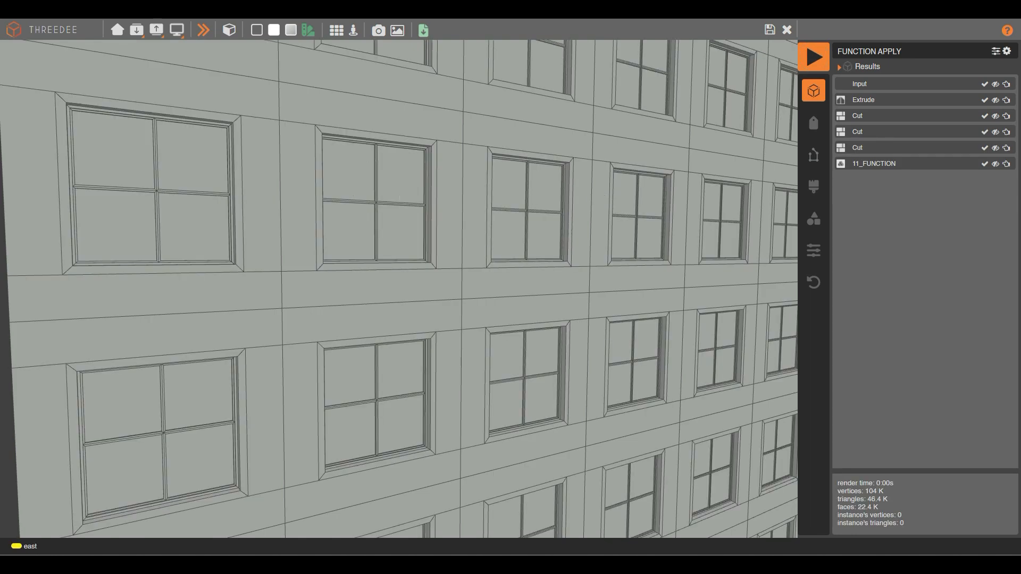
{"action": "left_click", "coordinate": [786, 29]}
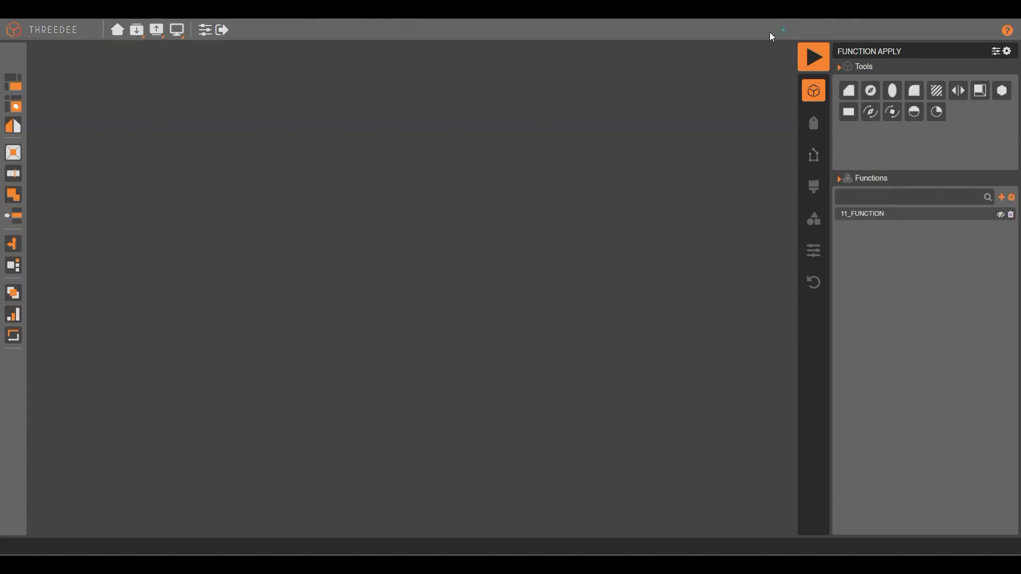
- Raise the project variable W_D by one more step and render the facade again
{"action": "left_click", "coordinate": [205, 32]}
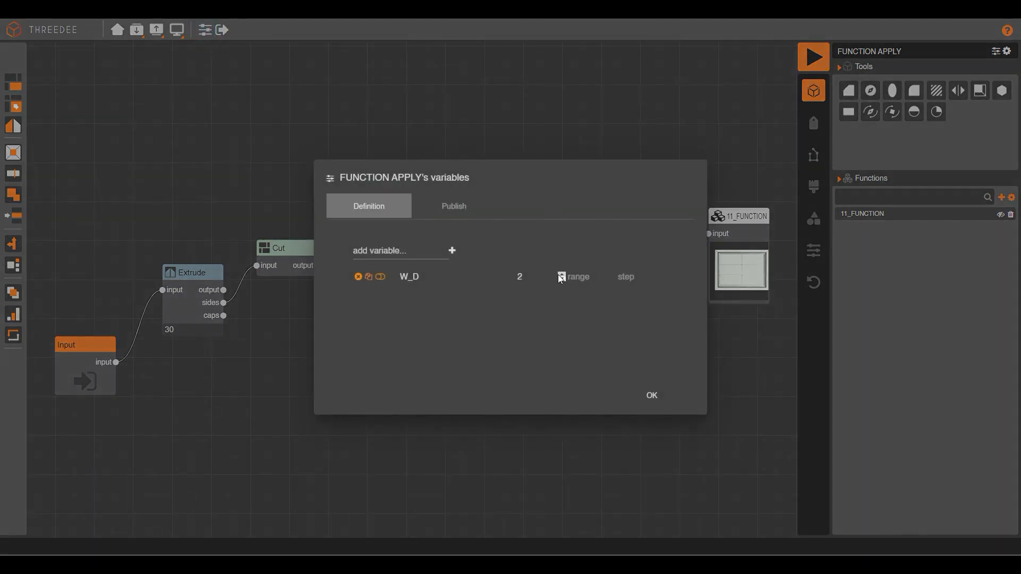
{"action": "left_click", "coordinate": [652, 395]}
{"action": "left_click", "coordinate": [813, 55]}
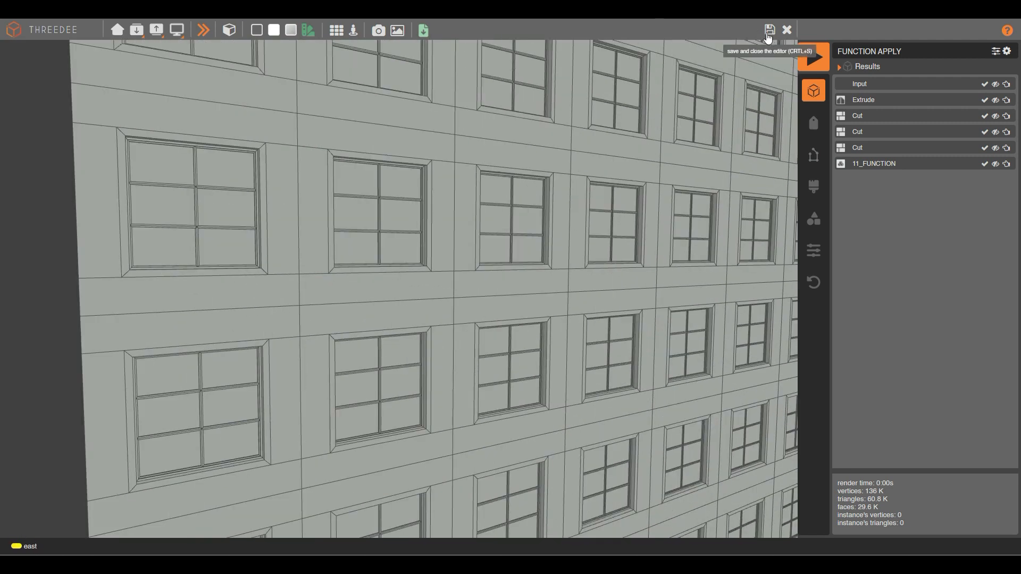
{"action": "left_click", "coordinate": [771, 32]}
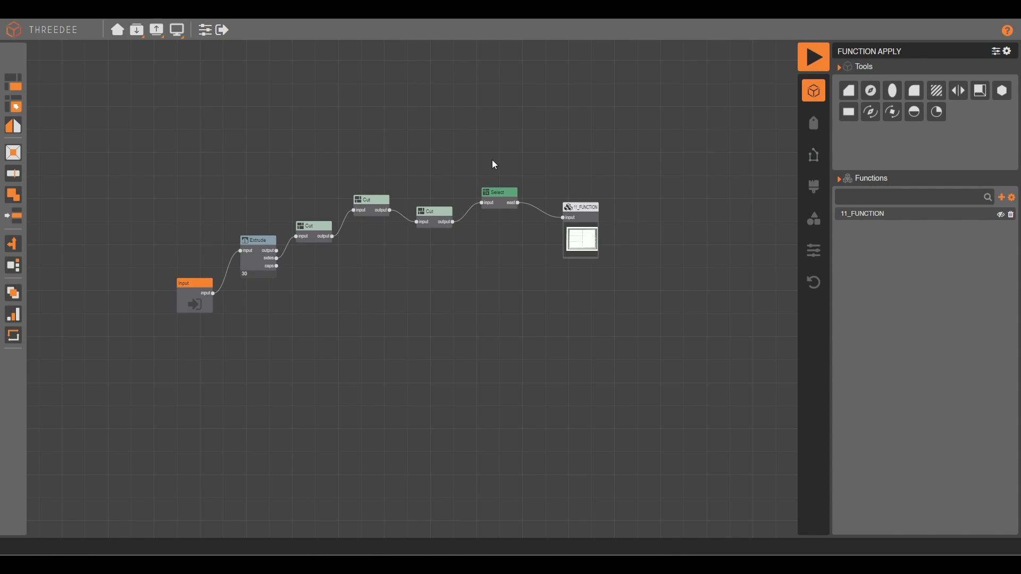
- Switch W_DIVITIONS on the 11_FUNCTION node from an expression back to values ranging 1 to 5 with step 1
{"action": "double_click", "coordinate": [582, 215]}
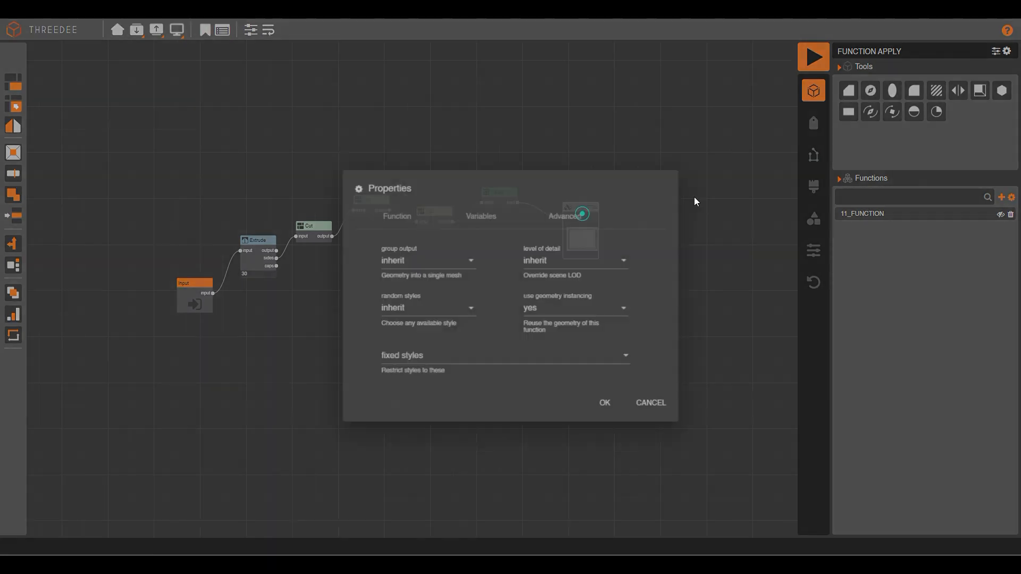
{"action": "left_click", "coordinate": [480, 208]}
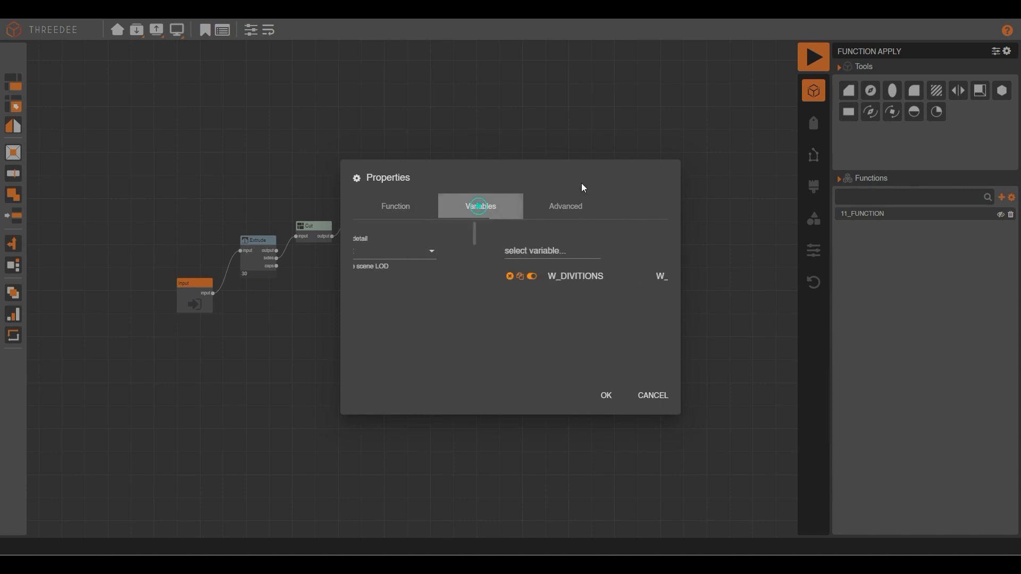
{"action": "left_click", "coordinate": [407, 277]}
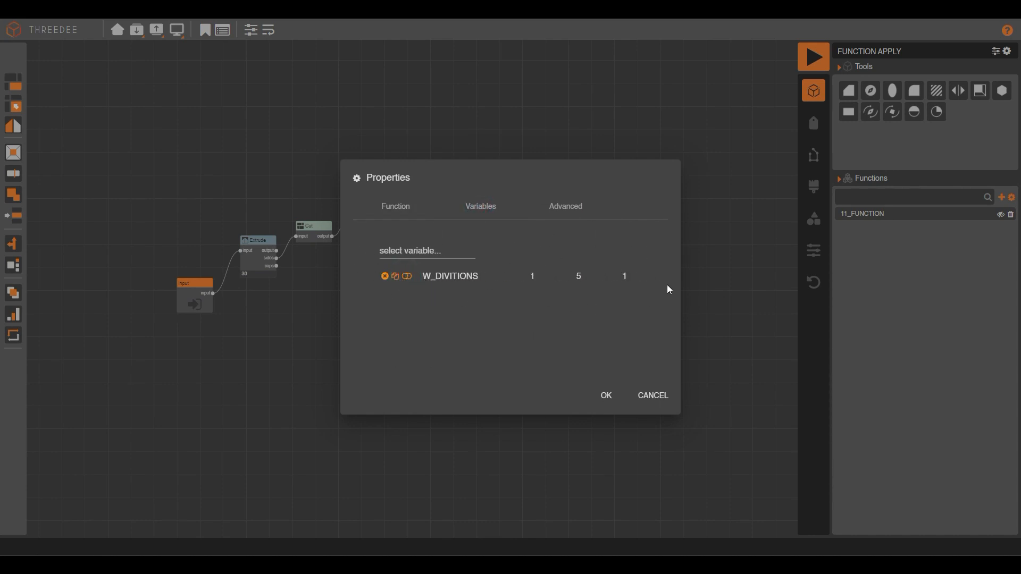
{"action": "left_click", "coordinate": [606, 396]}
{"action": "scroll", "coordinate": [552, 206], "scroll_direction": "up", "scroll_amount": 5}
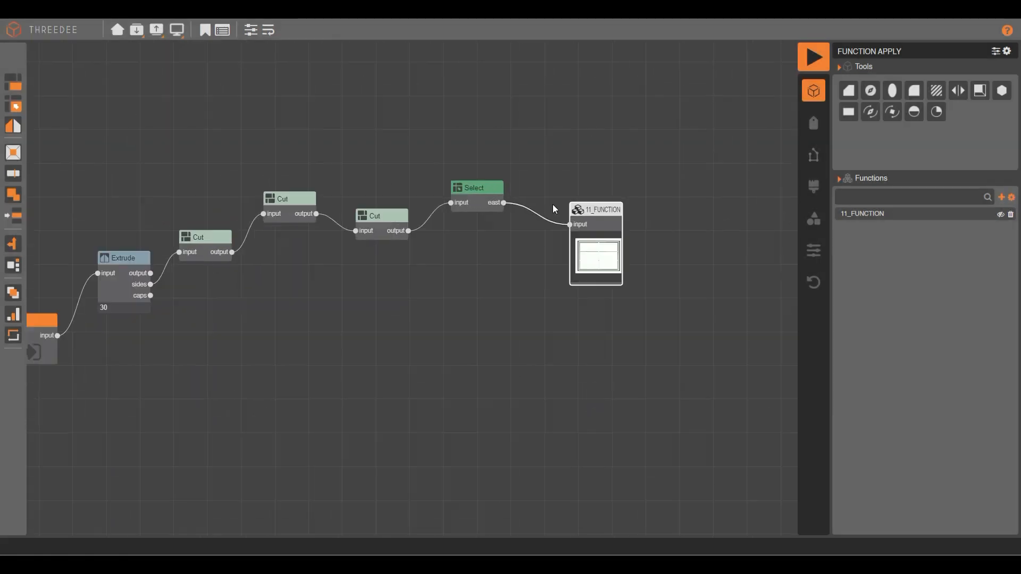
- Set the 11_FUNCTION node's randomize multiple option to one seed for all and check the rendered facade
{"action": "left_click", "coordinate": [252, 33]}
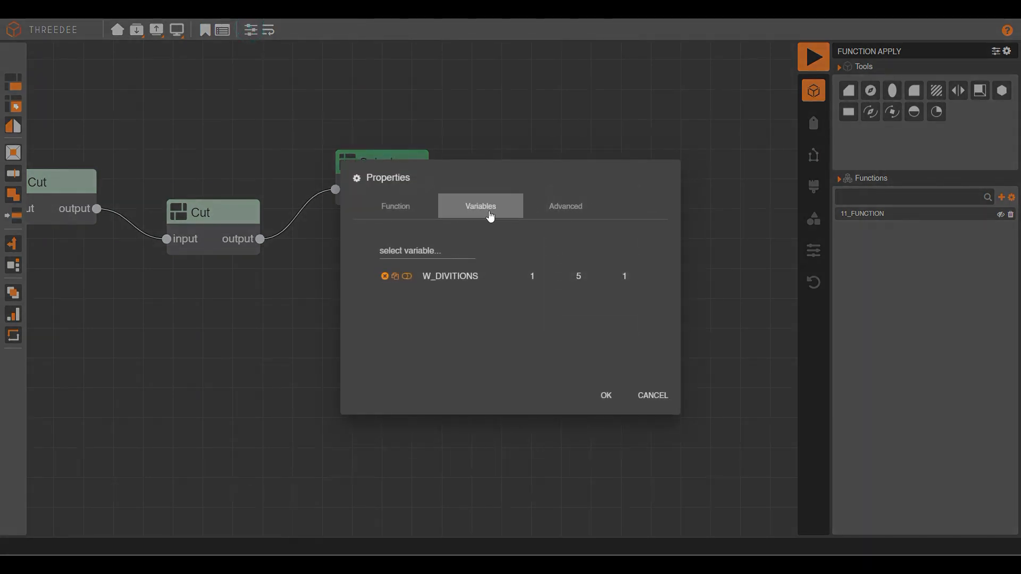
{"action": "left_click", "coordinate": [563, 218]}
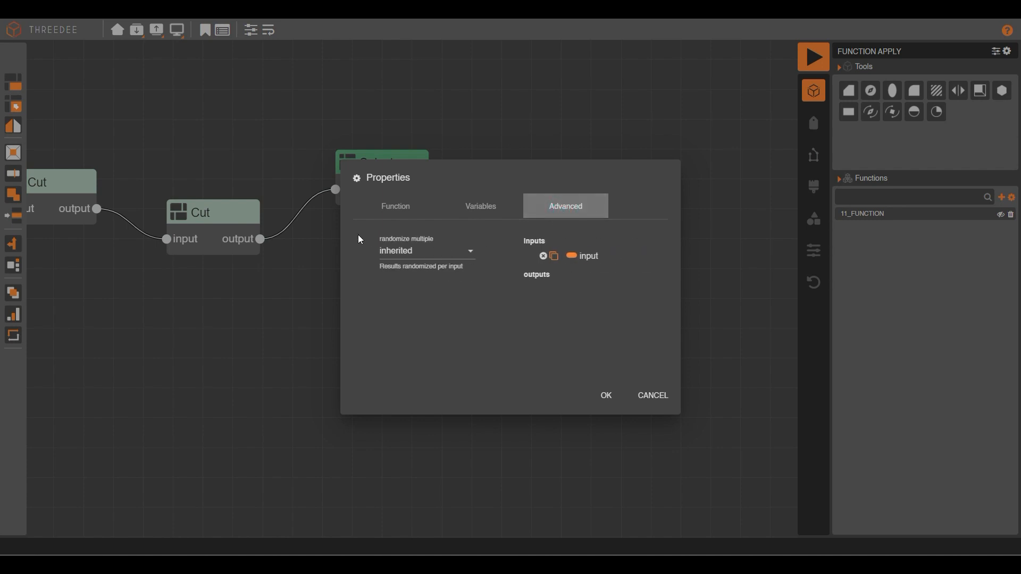
{"action": "left_click", "coordinate": [439, 253]}
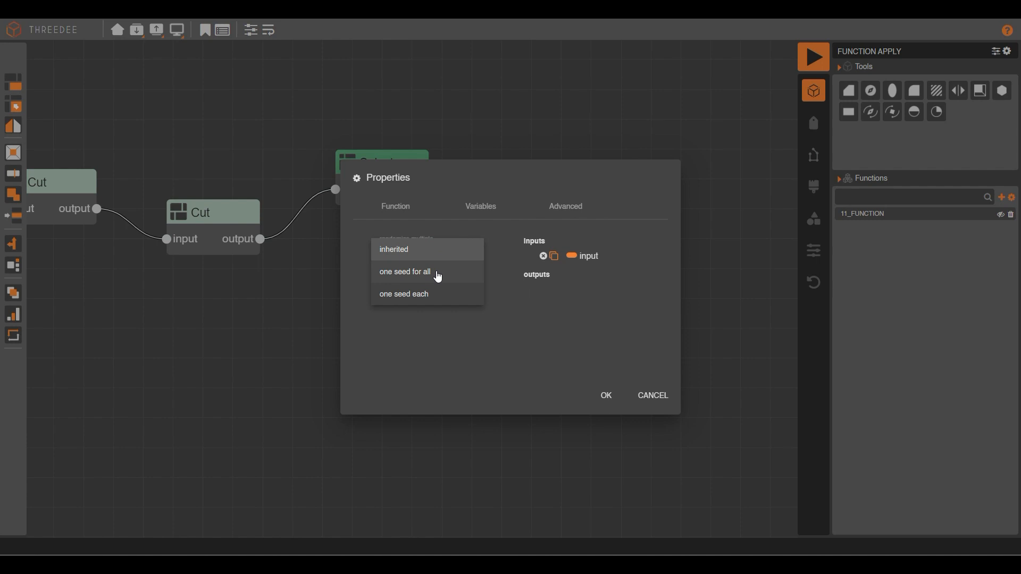
{"action": "left_click", "coordinate": [439, 272]}
{"action": "left_click", "coordinate": [607, 396]}
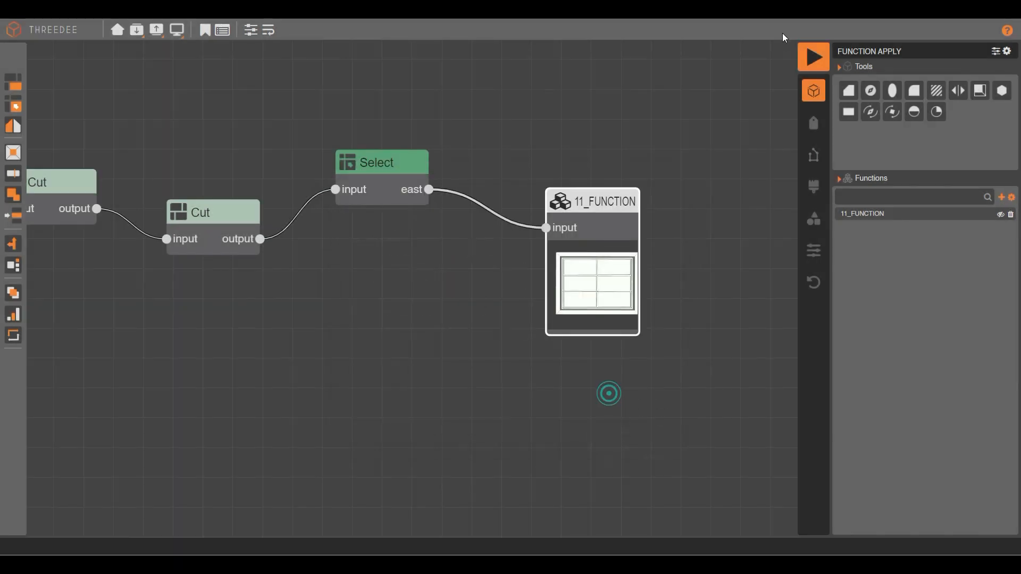
{"action": "left_click", "coordinate": [813, 58]}
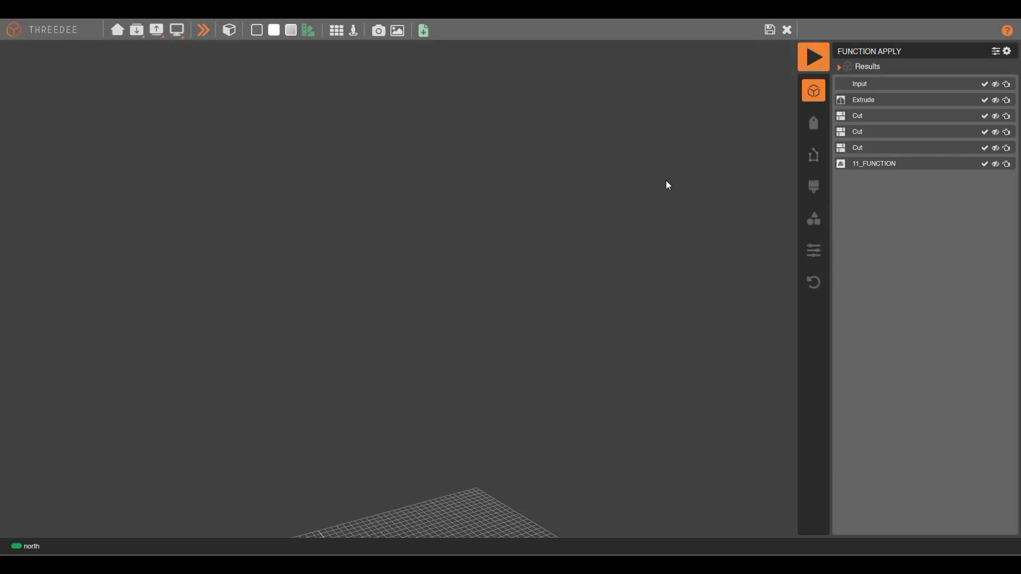
{"action": "scroll", "coordinate": [417, 223], "scroll_direction": "up", "scroll_amount": 5}
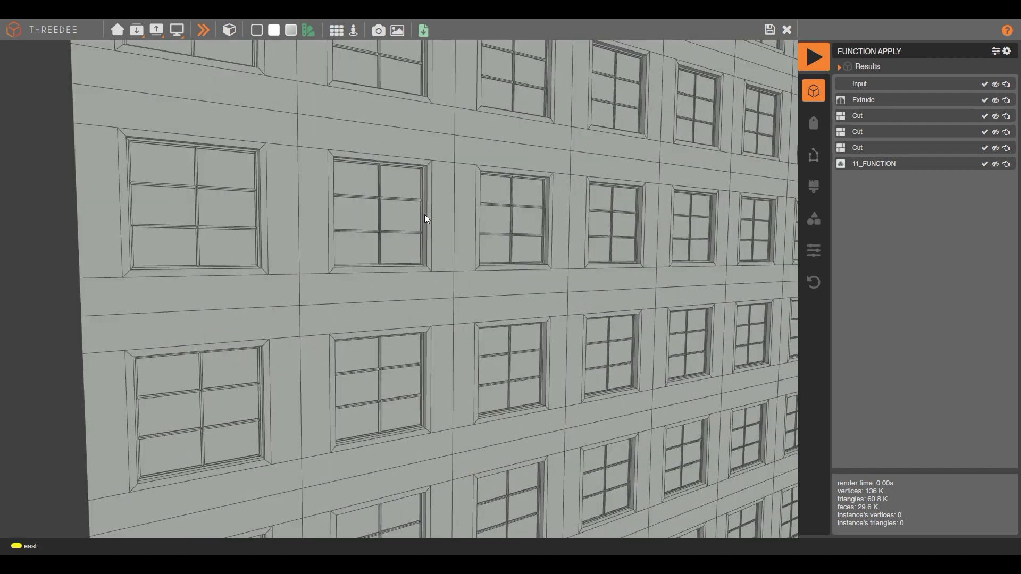
{"action": "left_click", "coordinate": [787, 30]}
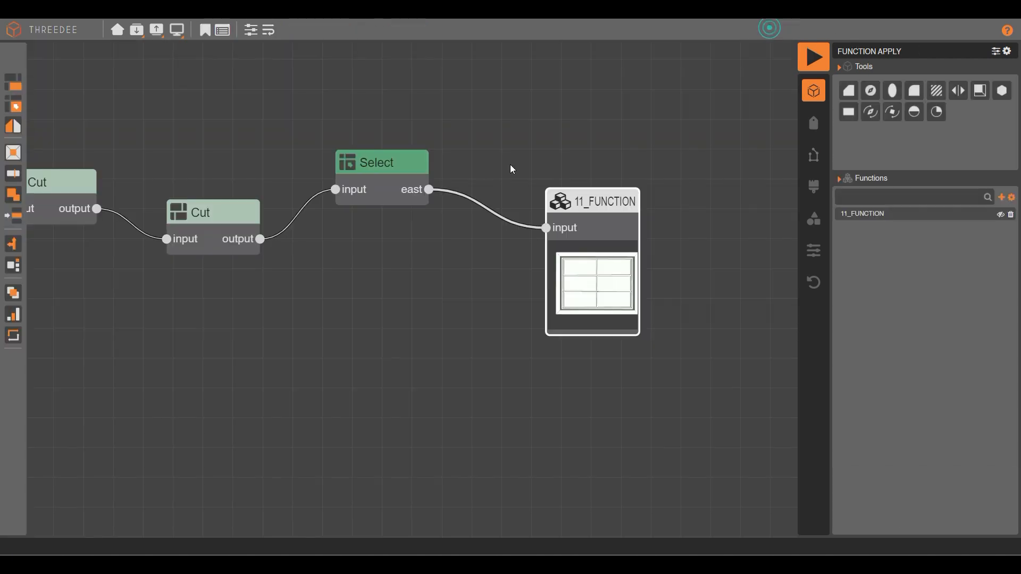
- Set the 11_FUNCTION node's randomize multiple option to one seed each
{"action": "left_click", "coordinate": [272, 28]}
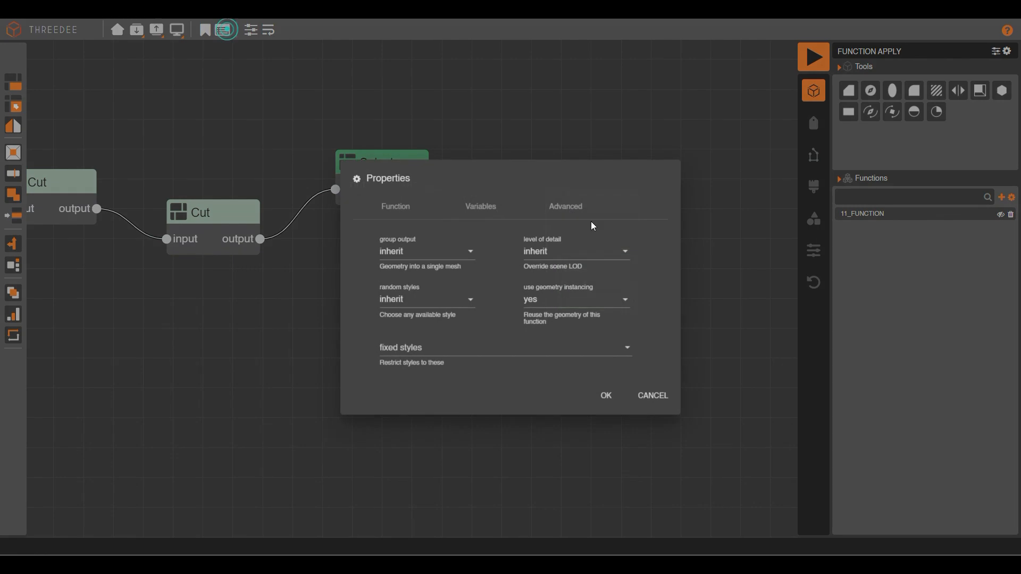
{"action": "left_click", "coordinate": [570, 206]}
{"action": "left_click", "coordinate": [446, 250]}
{"action": "left_click", "coordinate": [449, 269]}
{"action": "left_click", "coordinate": [606, 396]}
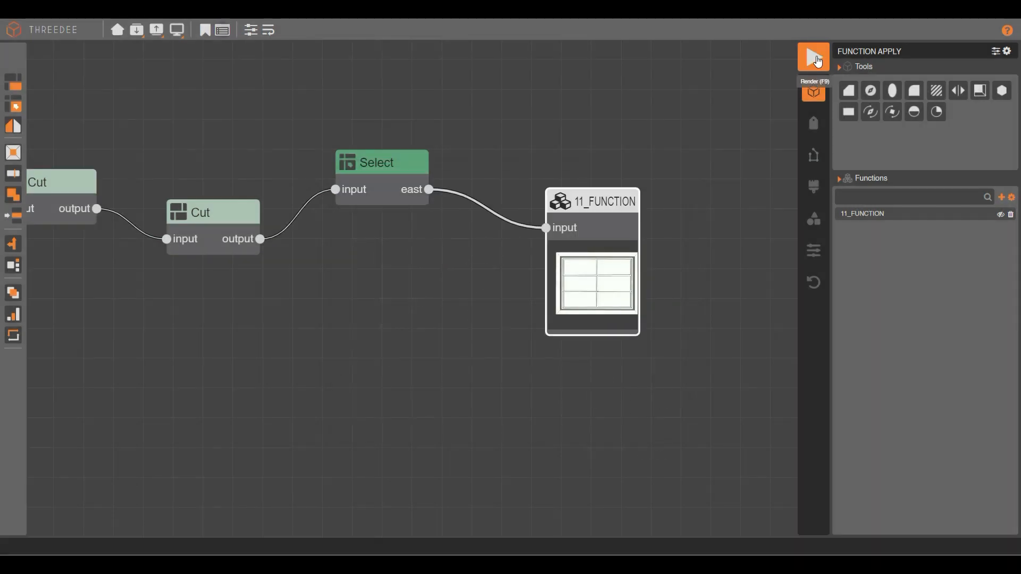
- Render the building and examine how the window divisions vary across its facades
{"action": "scroll", "coordinate": [685, 157], "scroll_direction": "down", "scroll_amount": 3}
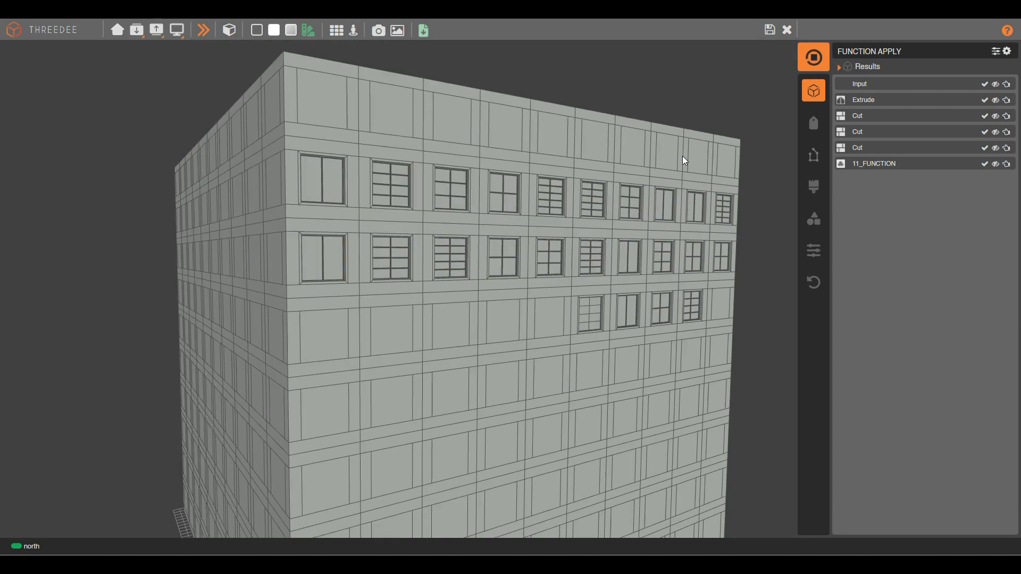
{"action": "scroll", "coordinate": [547, 236], "scroll_direction": "up", "scroll_amount": 3}
{"action": "scroll", "coordinate": [532, 213], "scroll_direction": "down", "scroll_amount": 4}
{"action": "middle_click_drag", "start_coordinate": [513, 198], "coordinate": [633, 232]}
{"action": "scroll", "coordinate": [584, 209], "scroll_direction": "up", "scroll_amount": 3}
{"action": "scroll", "coordinate": [282, 210], "scroll_direction": "down", "scroll_amount": 3}
{"action": "mouse_move", "coordinate": [283, 209]}
{"action": "middle_mouse_down"}
{"action": "mouse_move", "coordinate": [360, 205]}
{"action": "mouse_move", "coordinate": [429, 239]}
{"action": "middle_mouse_up"}
{"action": "middle_click_drag", "start_coordinate": [337, 228], "coordinate": [410, 221]}
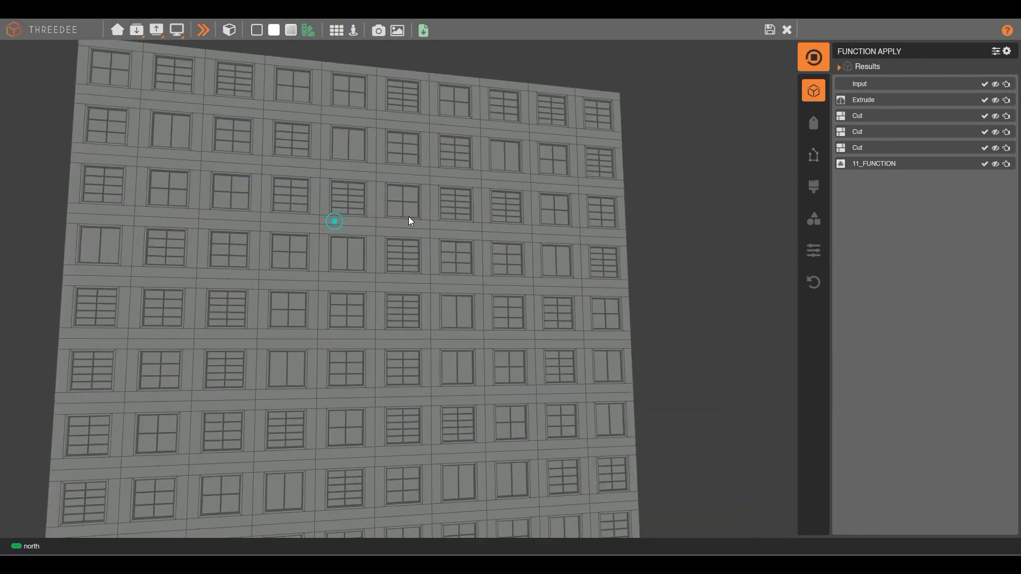
- Inspect both facades around the building's corner, close up and as a whole, comparing the randomized pane divisions from window to window
{"action": "scroll", "coordinate": [348, 240], "scroll_direction": "down", "scroll_amount": 3}
{"action": "middle_click_drag", "start_coordinate": [350, 239], "coordinate": [335, 244]}
{"action": "scroll", "coordinate": [335, 243], "scroll_direction": "up", "scroll_amount": 4}
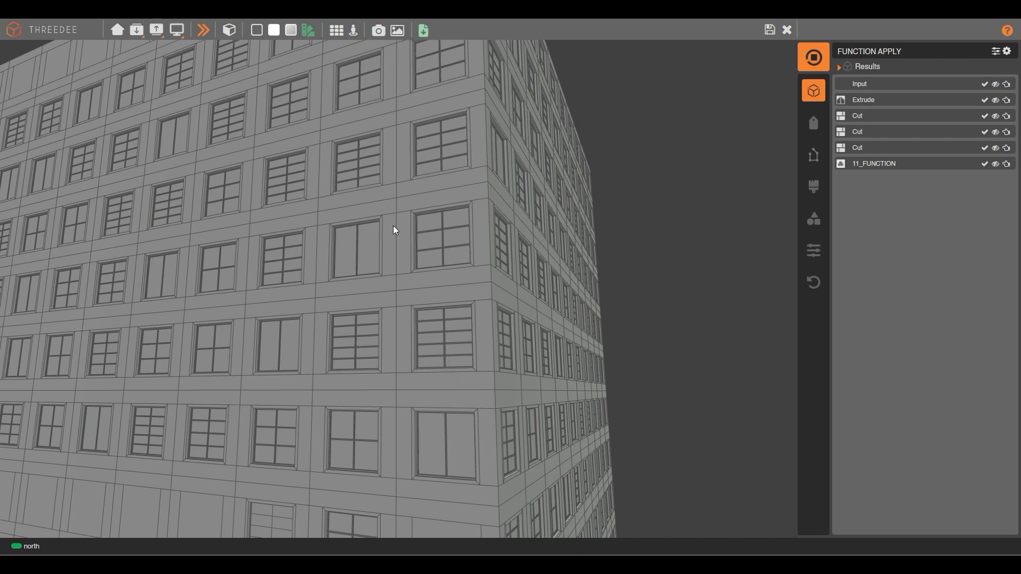
{"action": "middle_click_drag", "start_coordinate": [394, 226], "coordinate": [477, 216]}
{"action": "scroll", "coordinate": [477, 215], "scroll_direction": "down", "scroll_amount": 3}
{"action": "scroll", "coordinate": [479, 240], "scroll_direction": "down", "scroll_amount": 2}
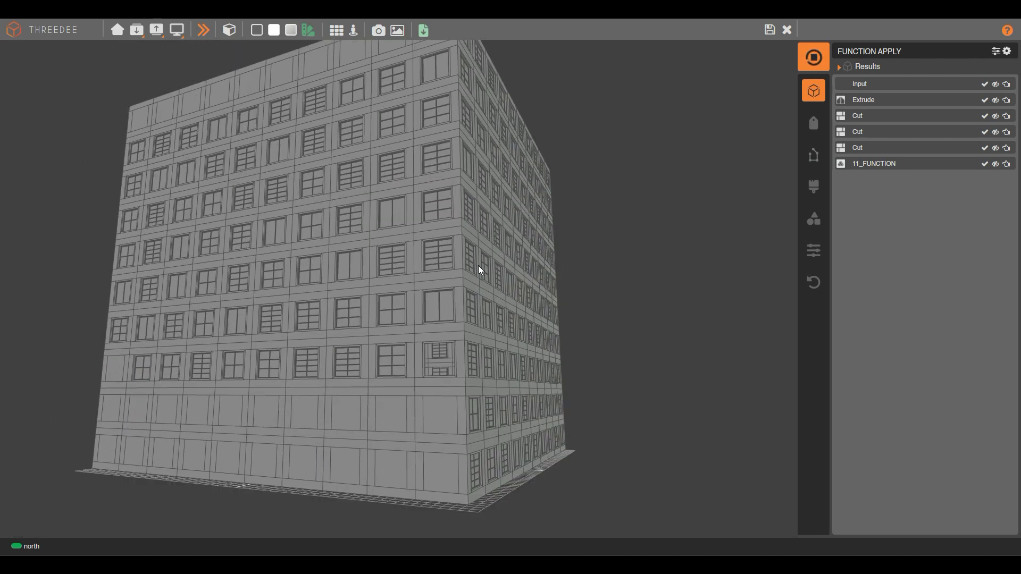
{"action": "scroll", "coordinate": [480, 270], "scroll_direction": "down", "scroll_amount": 2}
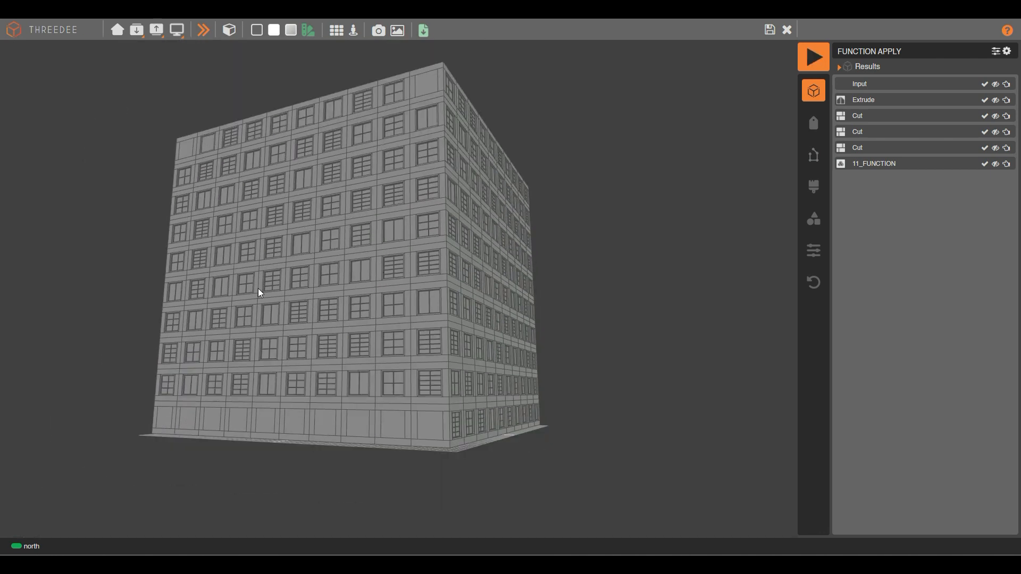
{"action": "middle_click_drag", "start_coordinate": [516, 264], "coordinate": [553, 308]}
{"action": "scroll", "coordinate": [550, 307], "scroll_direction": "up", "scroll_amount": 4}
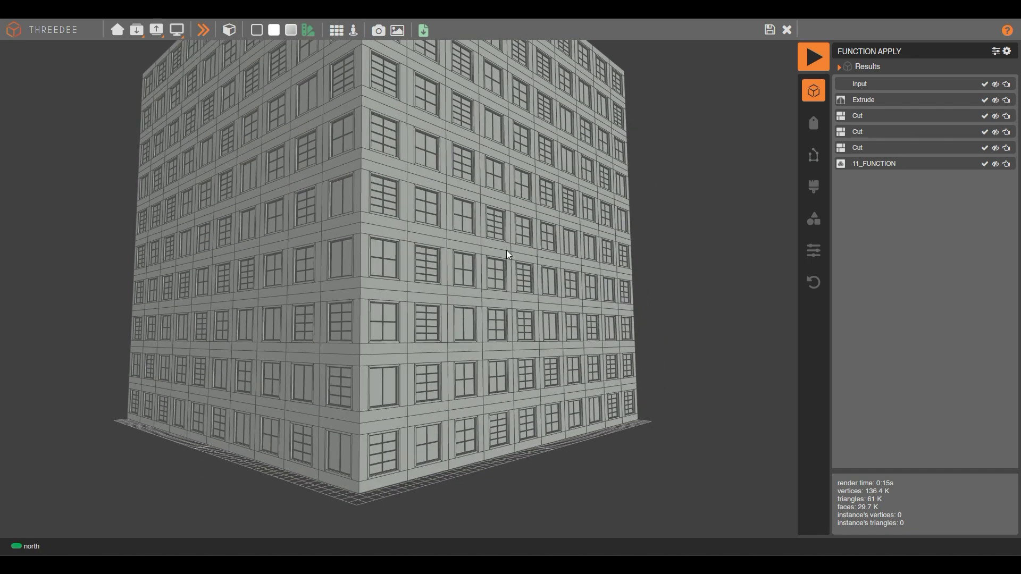
{"action": "scroll", "coordinate": [508, 239], "scroll_direction": "down", "scroll_amount": 3}
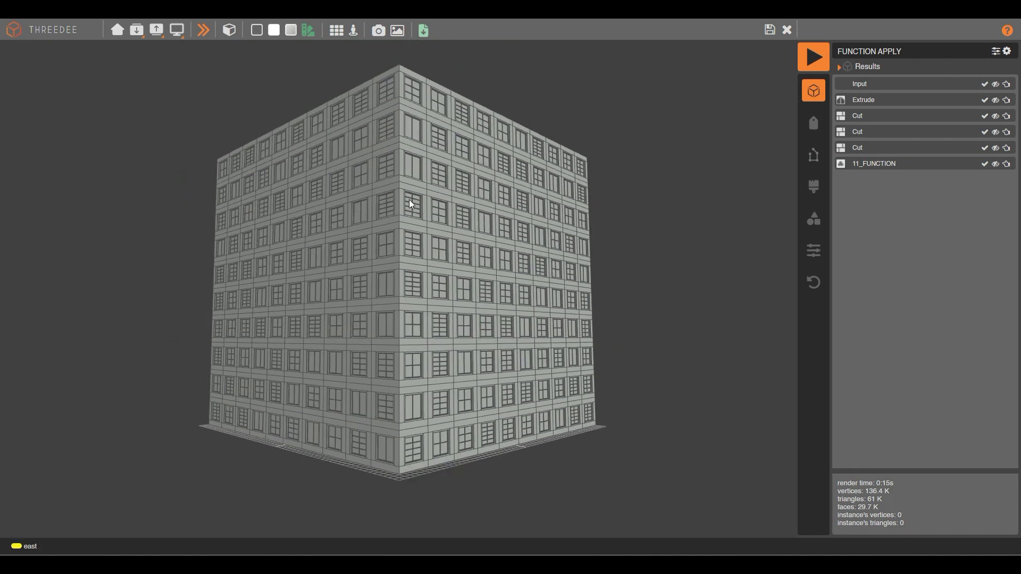
{"action": "middle_click_drag", "start_coordinate": [411, 203], "coordinate": [429, 214]}
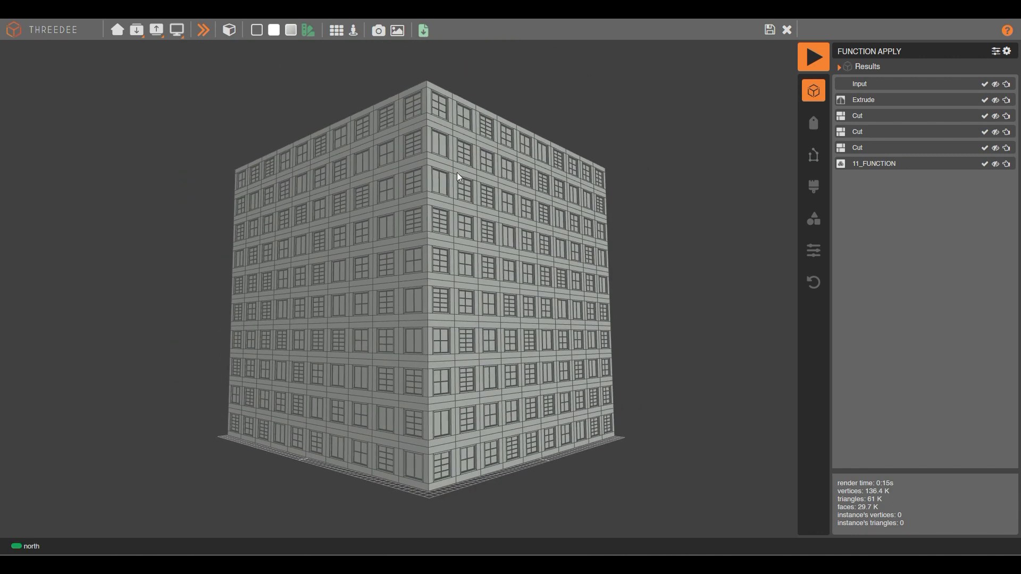